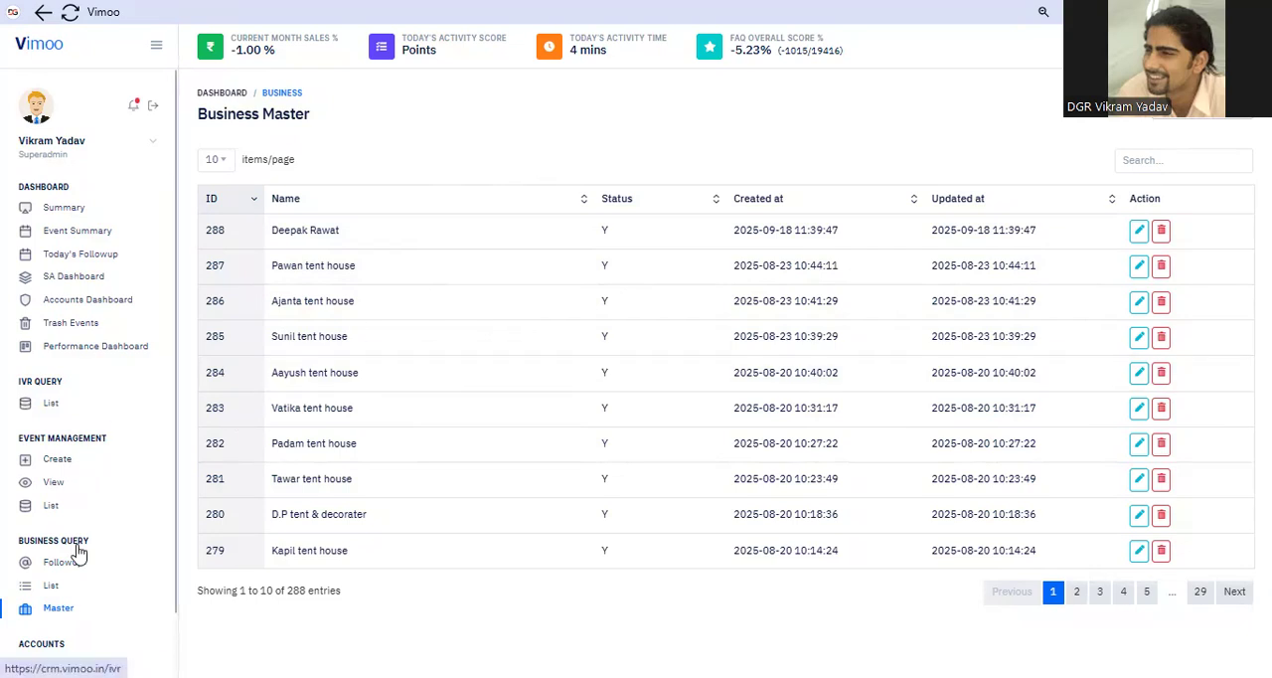
# Open the form for adding a new business from the Business Query master list
pyautogui.scroll(-1, 13, 454)
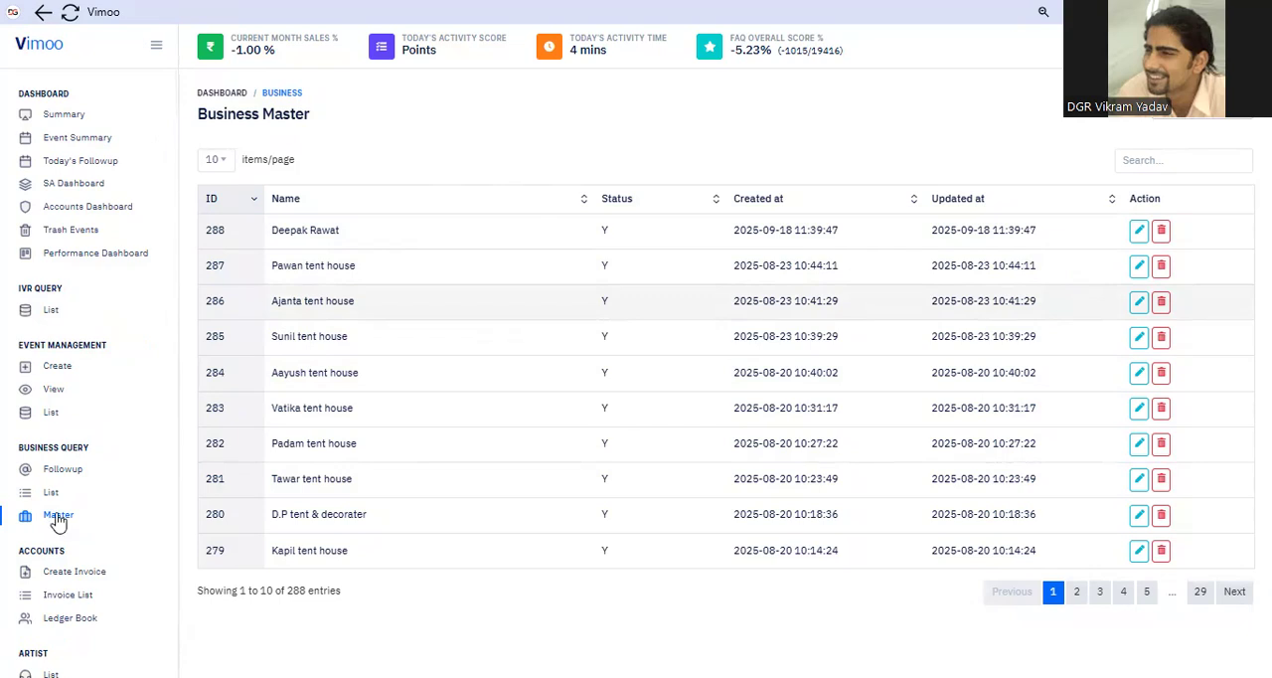
pyautogui.tripleClick(92, 455)
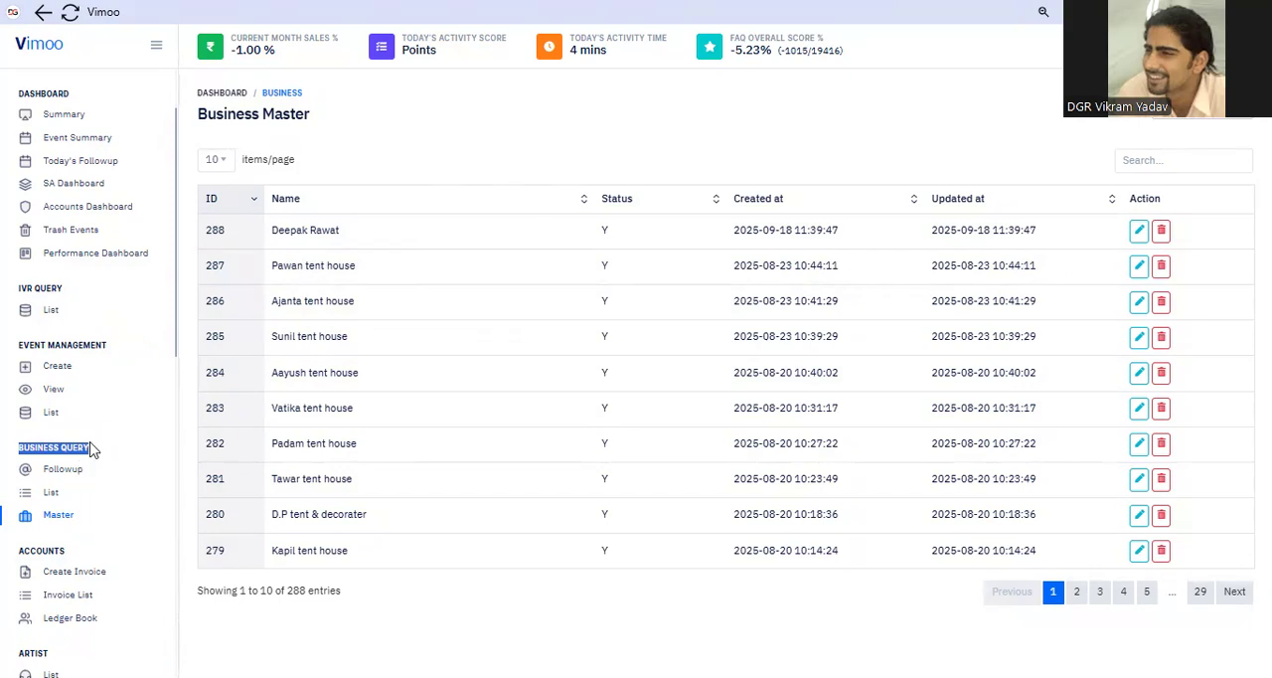
pyautogui.click(67, 521)
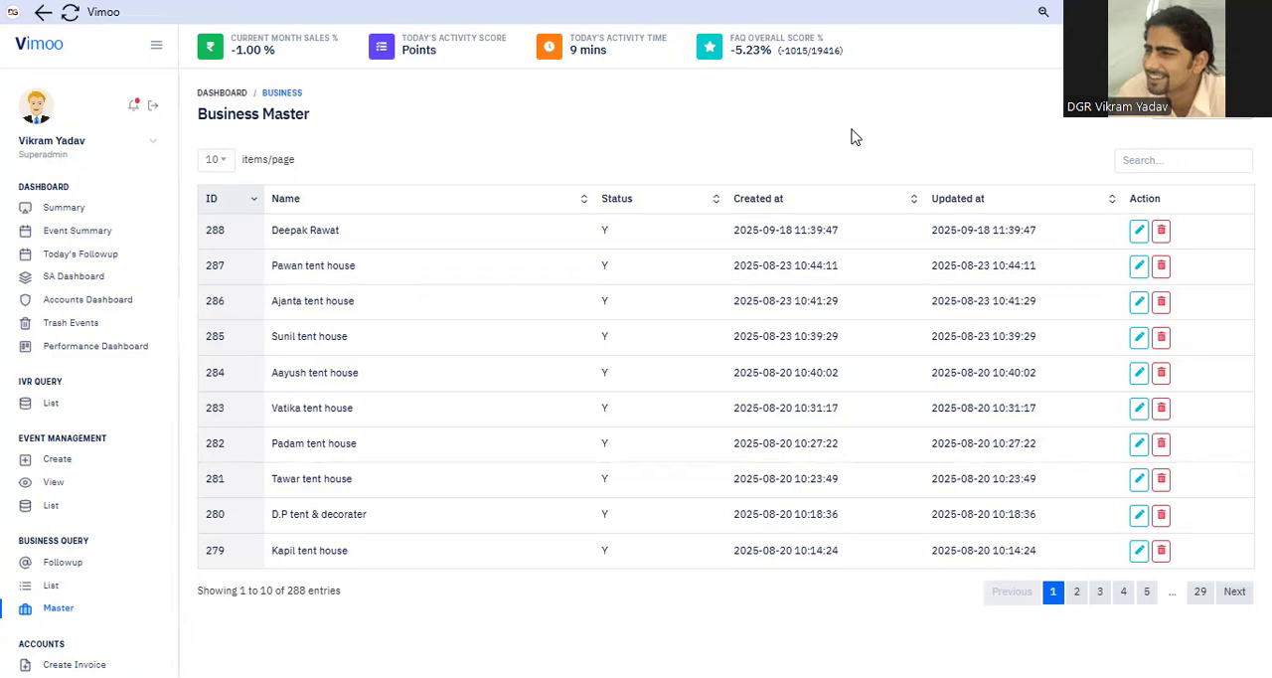
pyautogui.click(1205, 120)
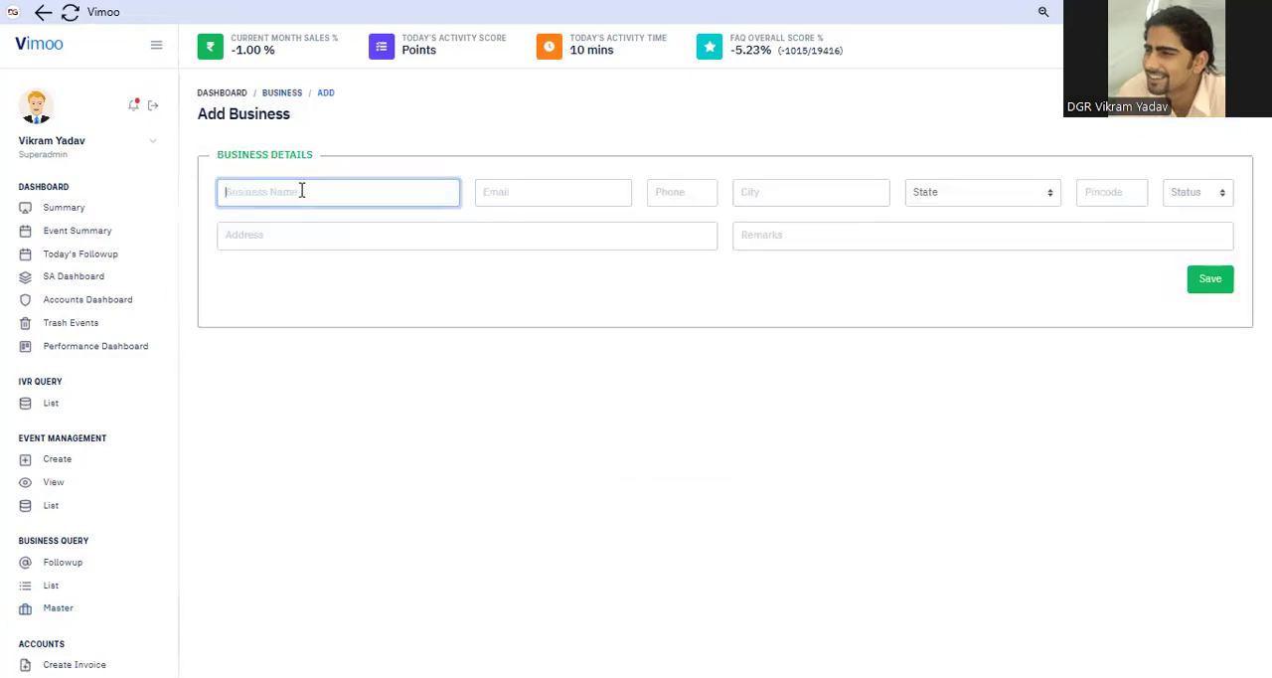
# Enter "Event Buzz One" as the business name
pyautogui.click(303, 191)
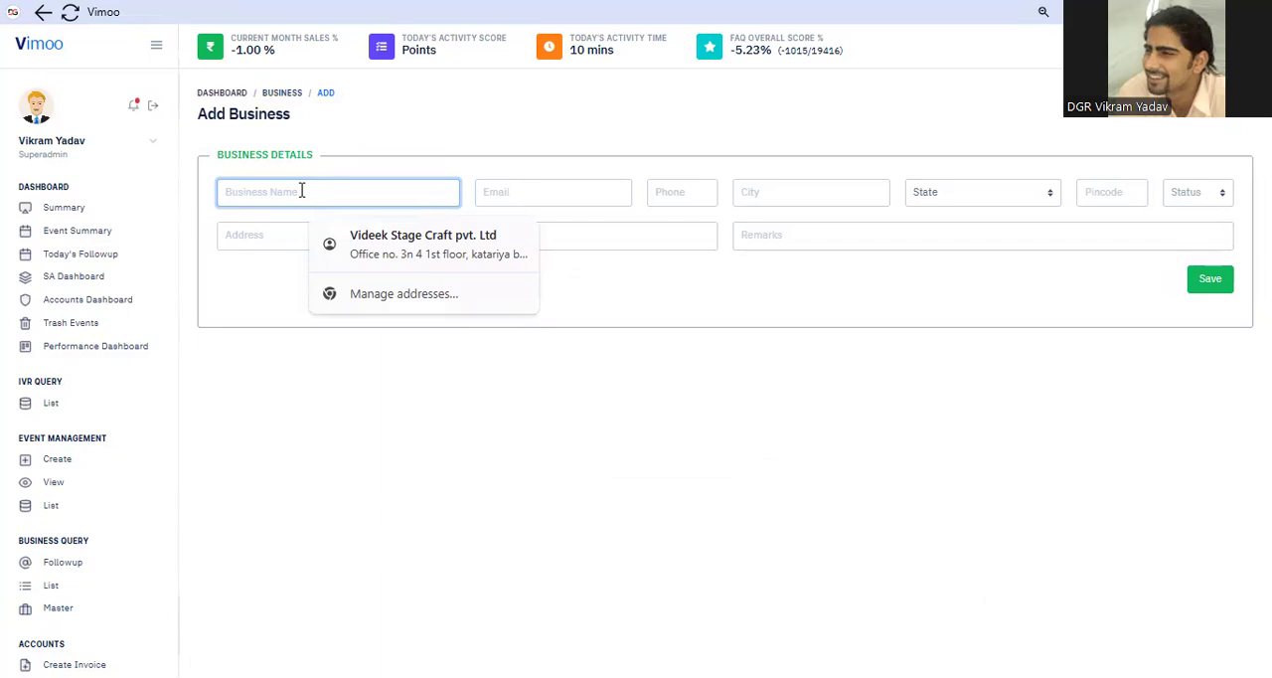
pyautogui.write('E')
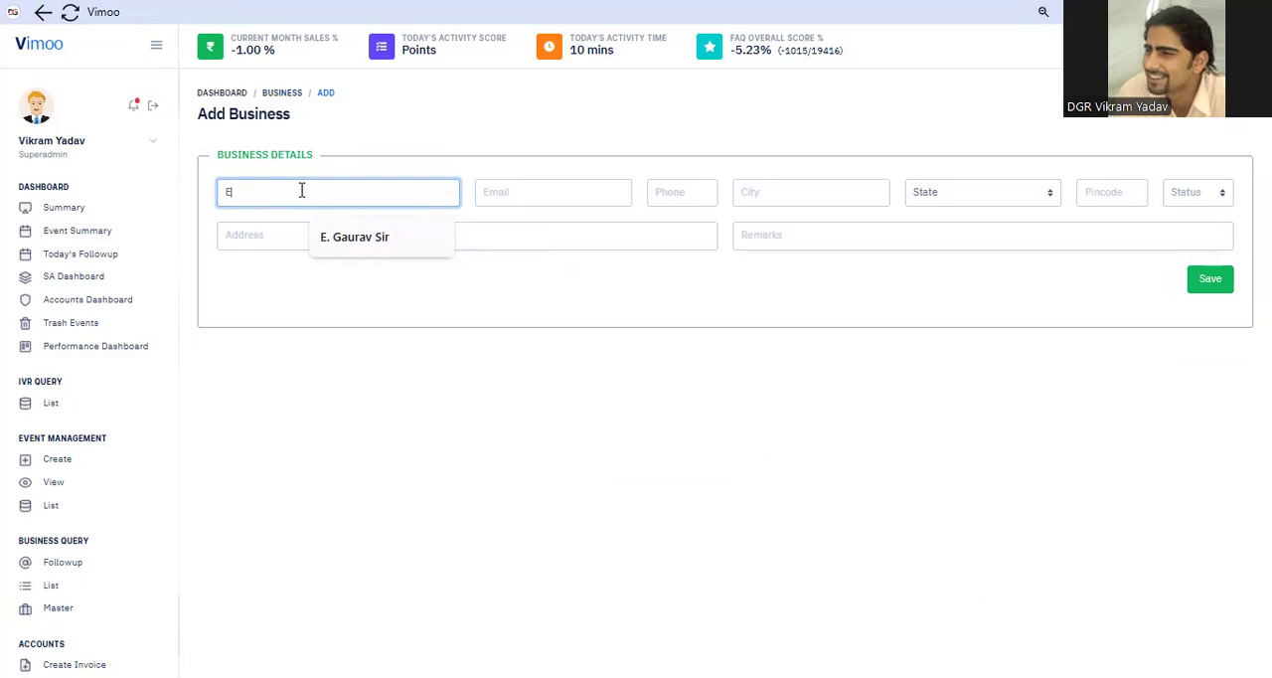
pyautogui.write('vent Buzz One')
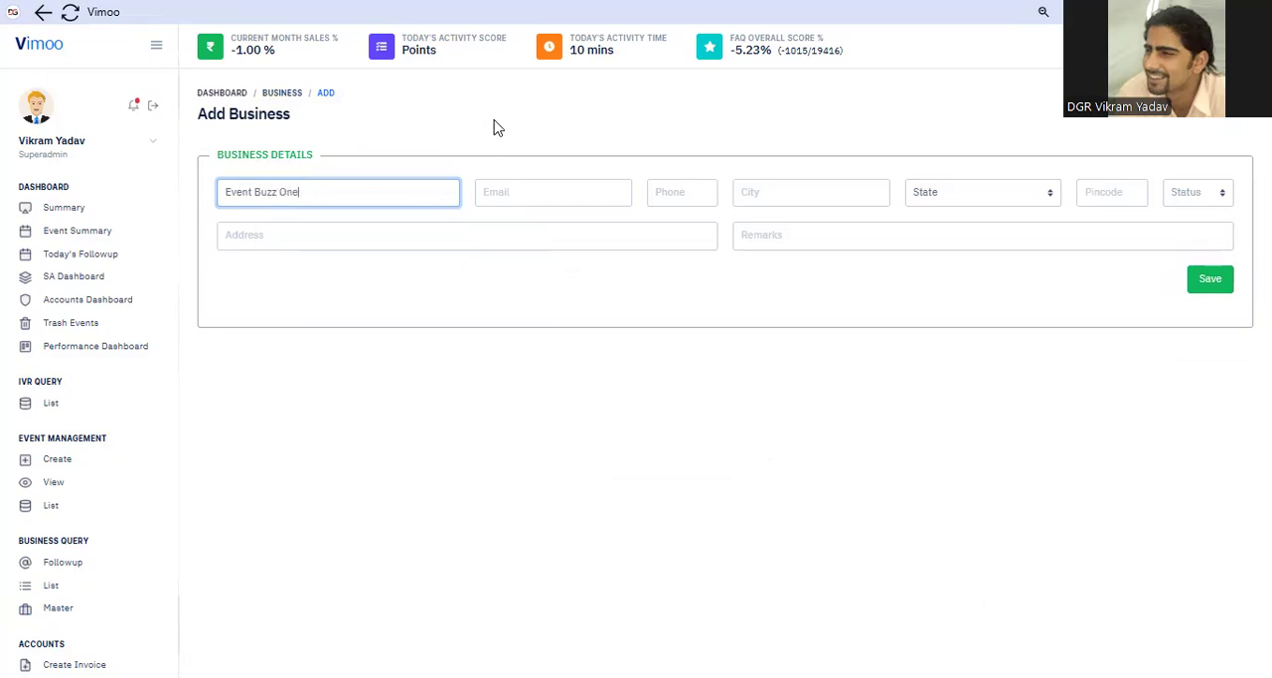
pyautogui.click(517, 192)
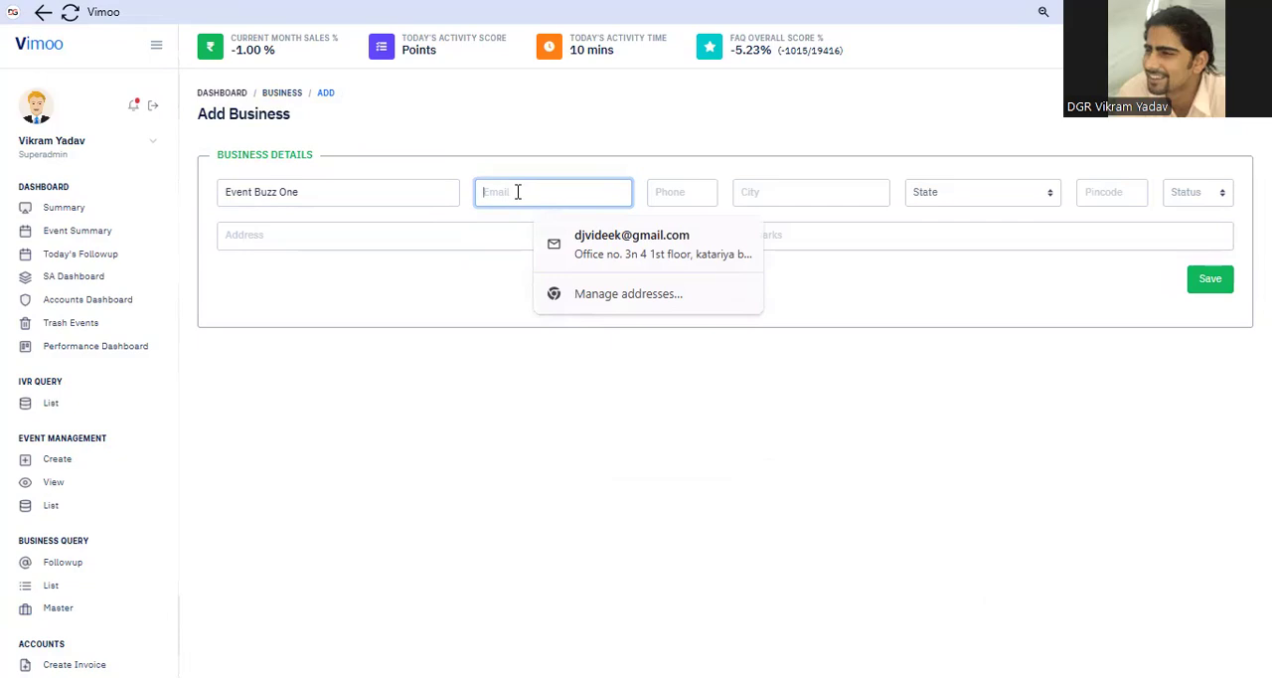
pyautogui.write('z2')
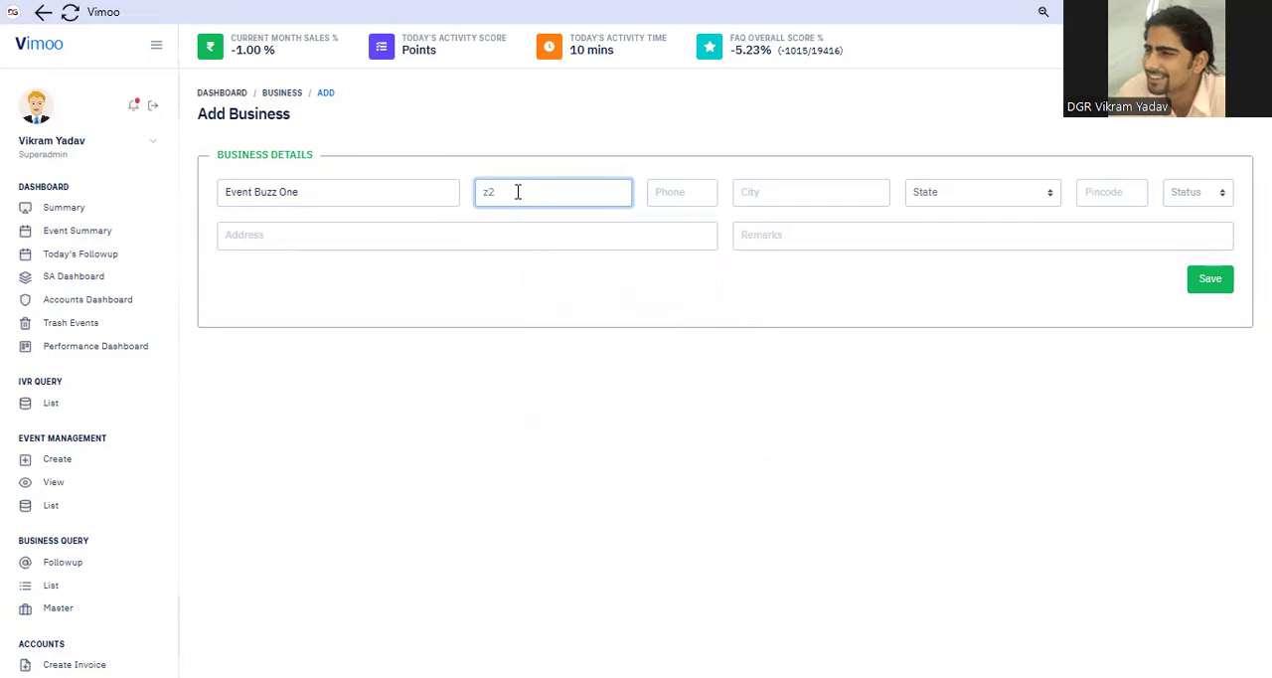
pyautogui.press('BackSpace')
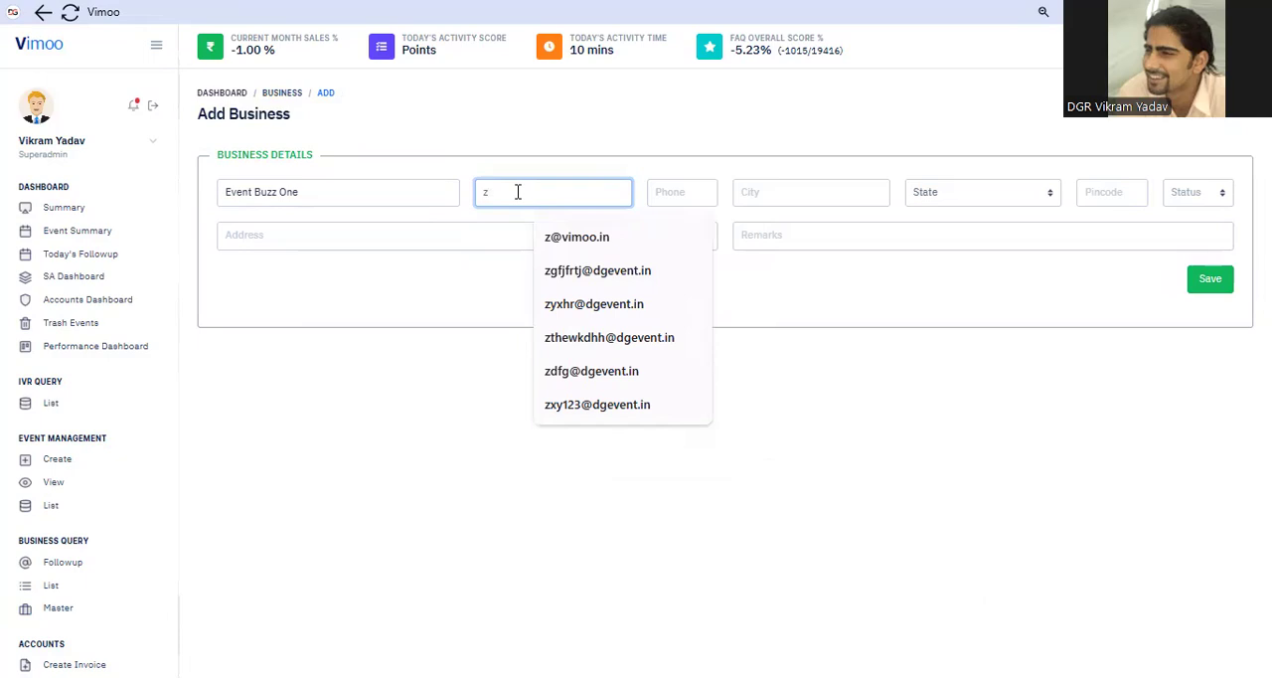
pyautogui.write('@')
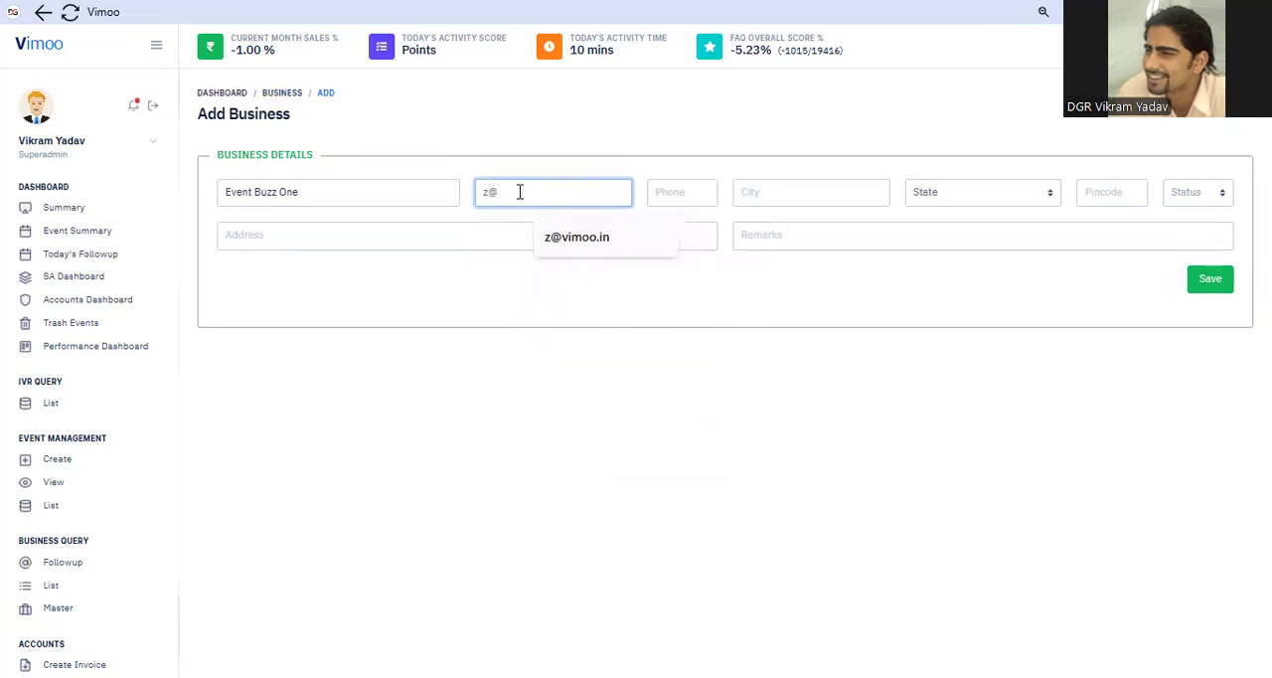
pyautogui.click(622, 250)
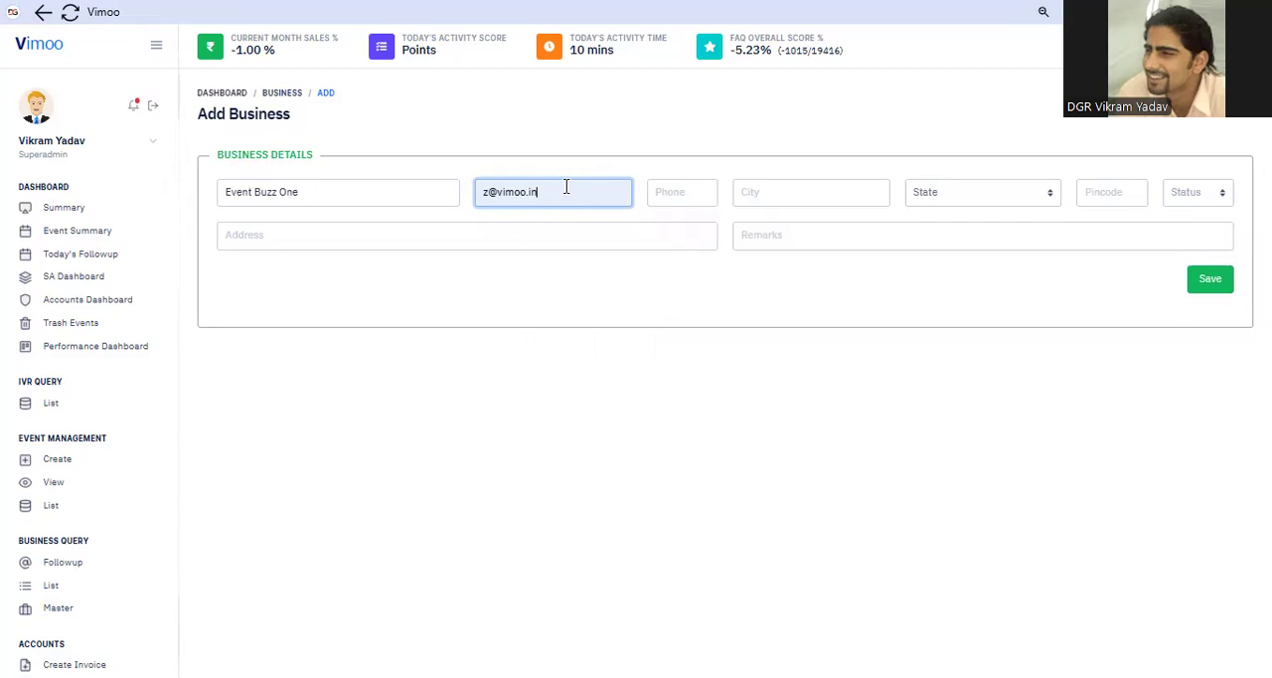
pyautogui.press('BackSpace')
pyautogui.press('BackSpace')
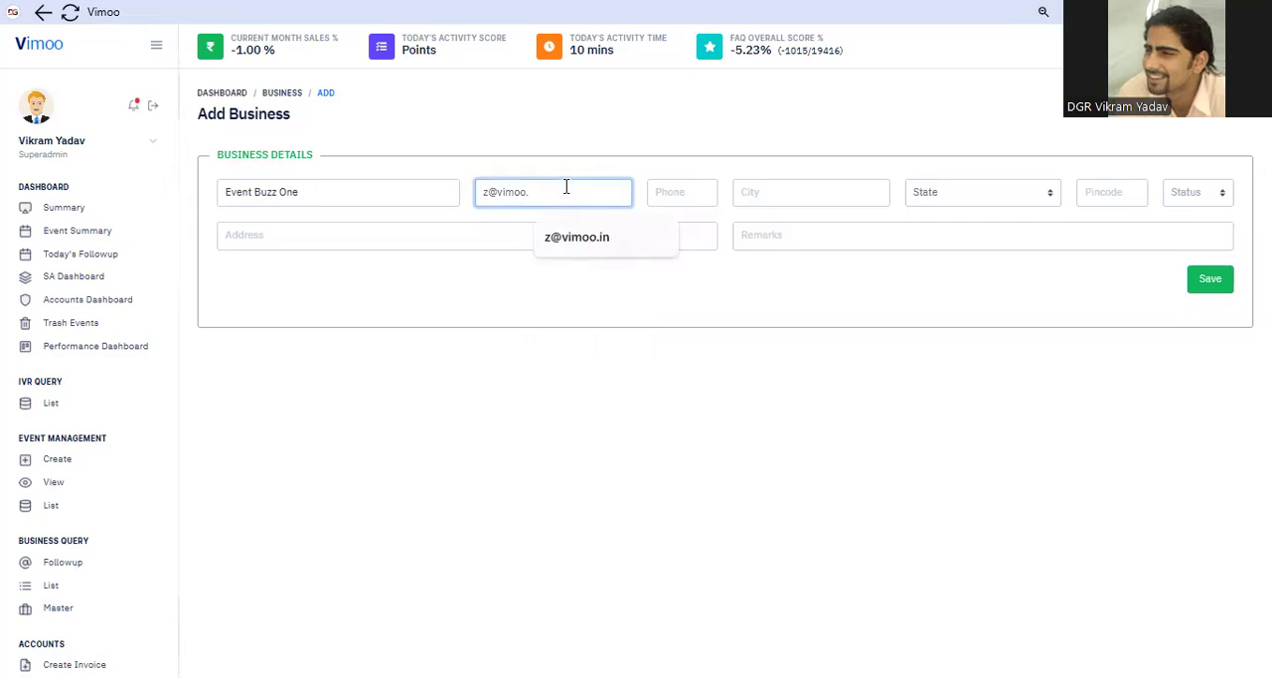
pyautogui.press('BackSpace')
pyautogui.press('BackSpace')
pyautogui.press('BackSpace')
pyautogui.press('BackSpace')
pyautogui.press('BackSpace')
pyautogui.press('BackSpace')
pyautogui.press('BackSpace')
pyautogui.press('BackSpace')
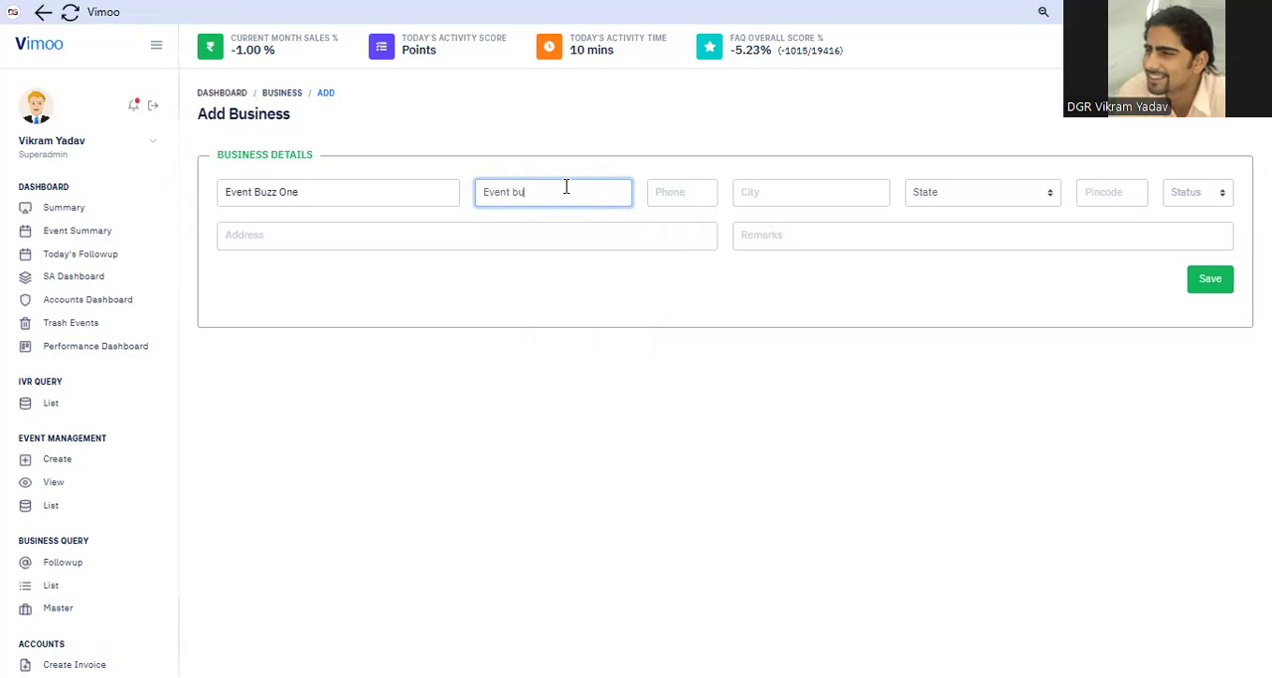
# Enter the business's e-mail address and phone number
pyautogui.click(686, 194)
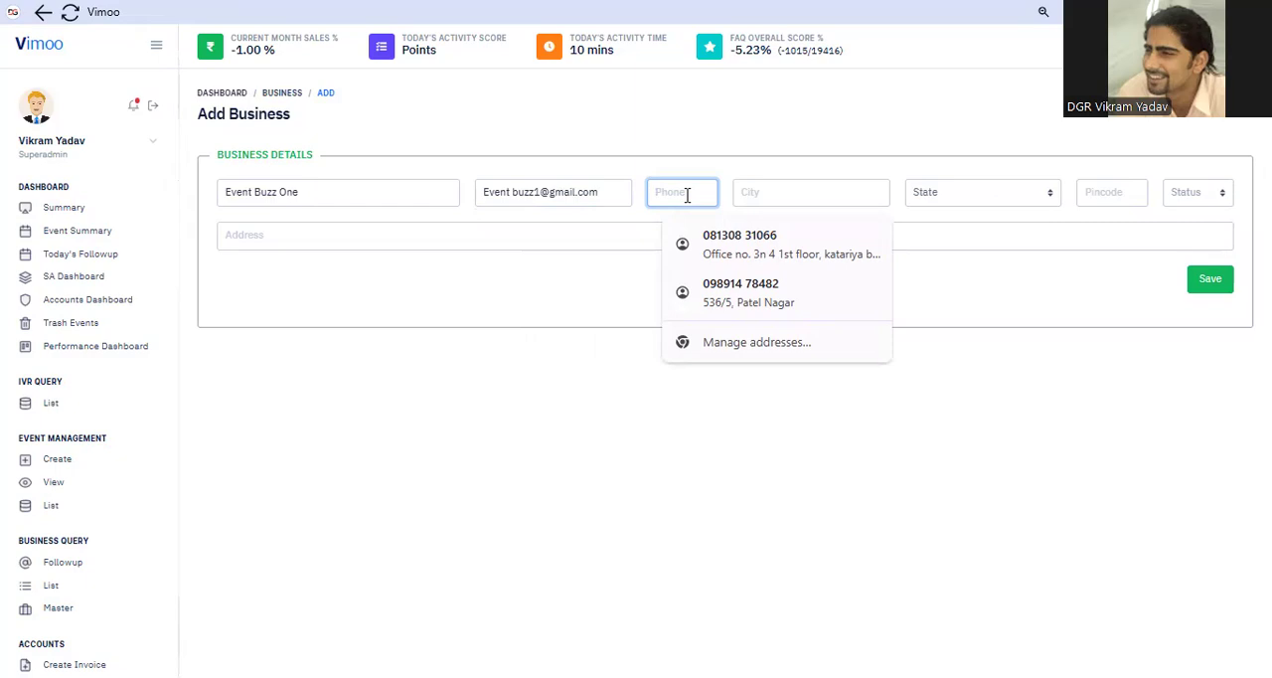
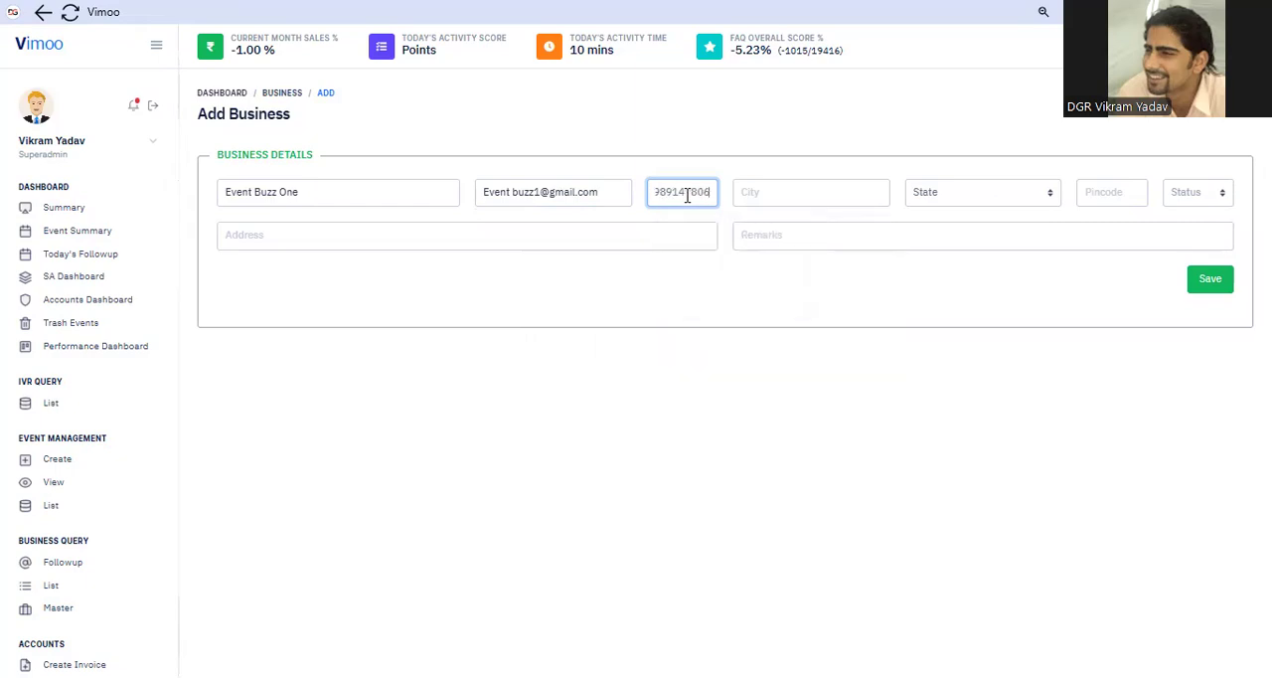
# Set the business's city to gurgaon and its state to Haryana
pyautogui.click(765, 187)
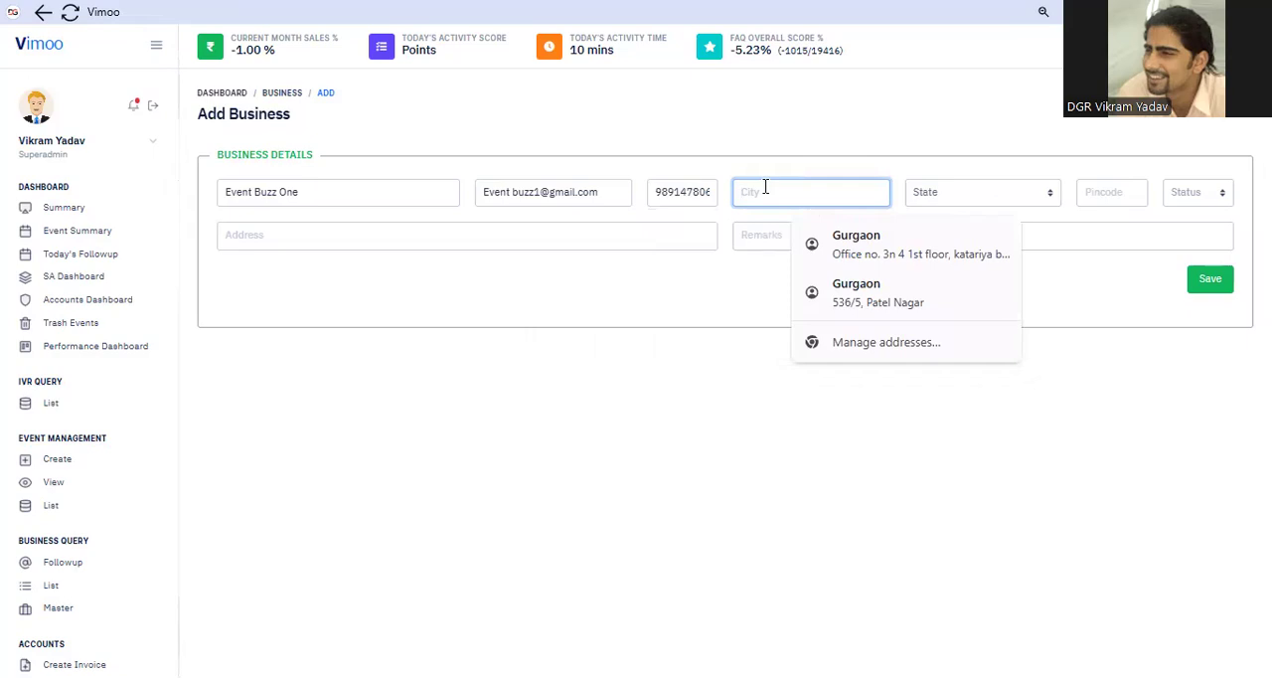
pyautogui.write('H')
pyautogui.press('BackSpace')
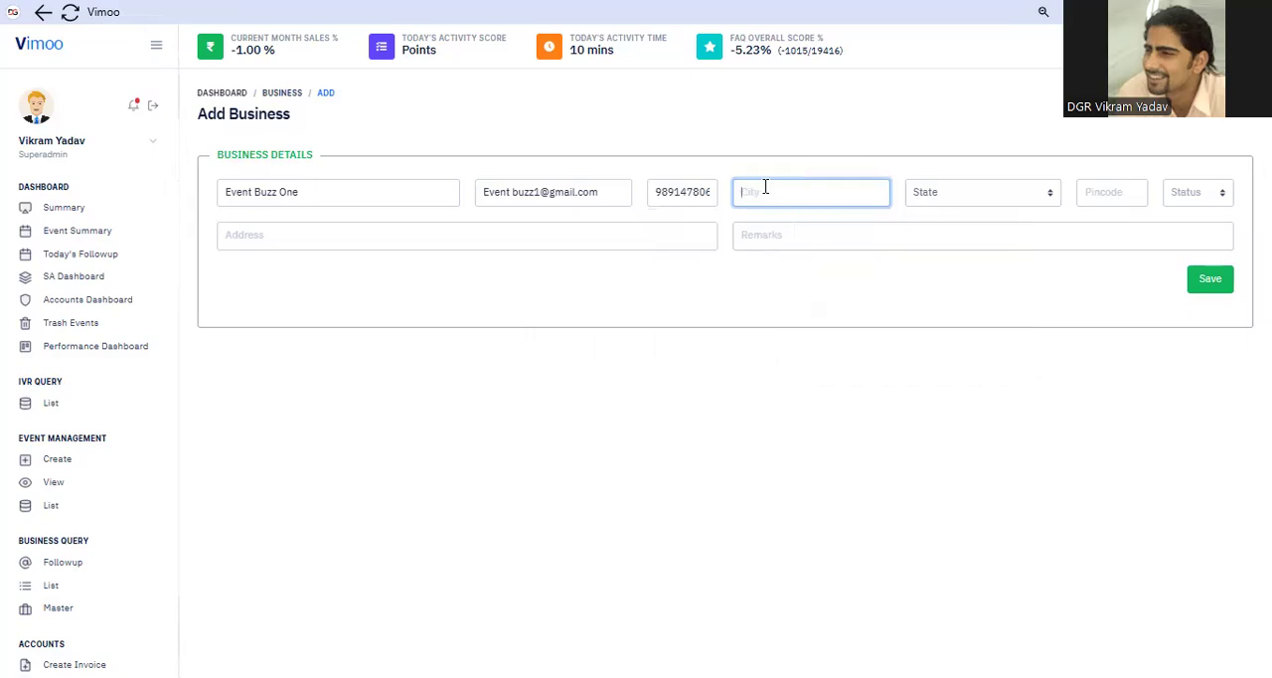
pyautogui.write('gurga')
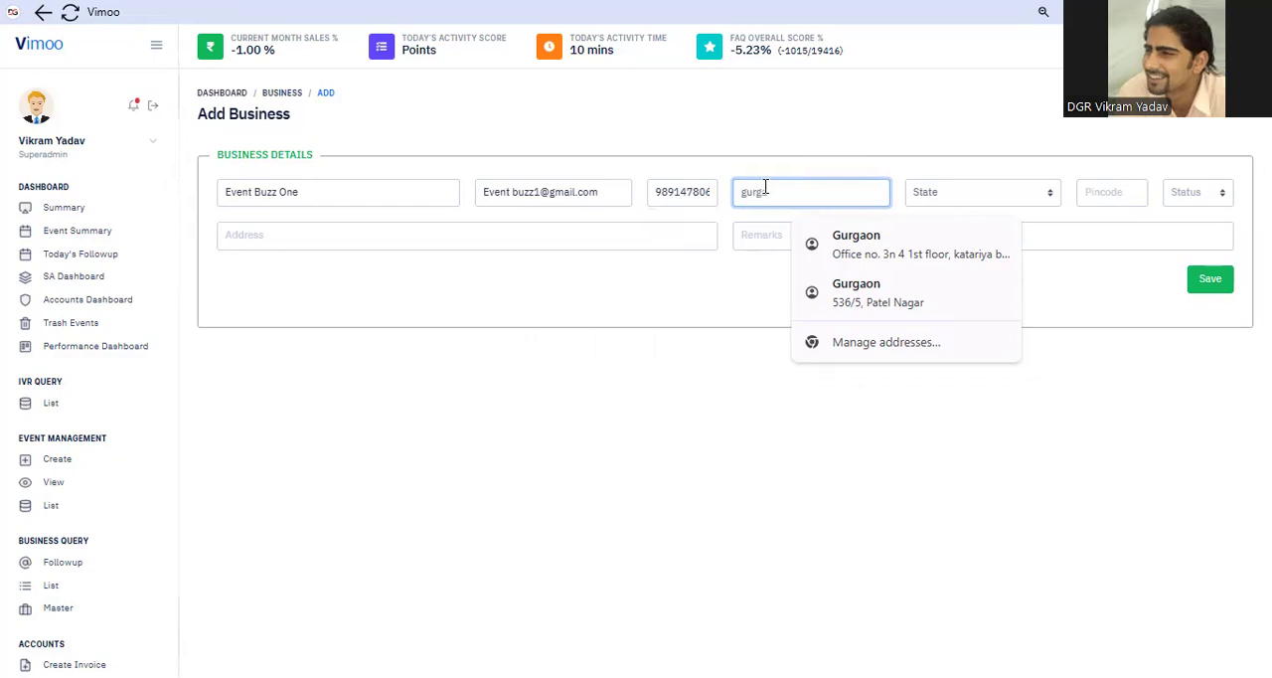
pyautogui.write('on')
pyautogui.click(940, 208)
pyautogui.click(968, 194)
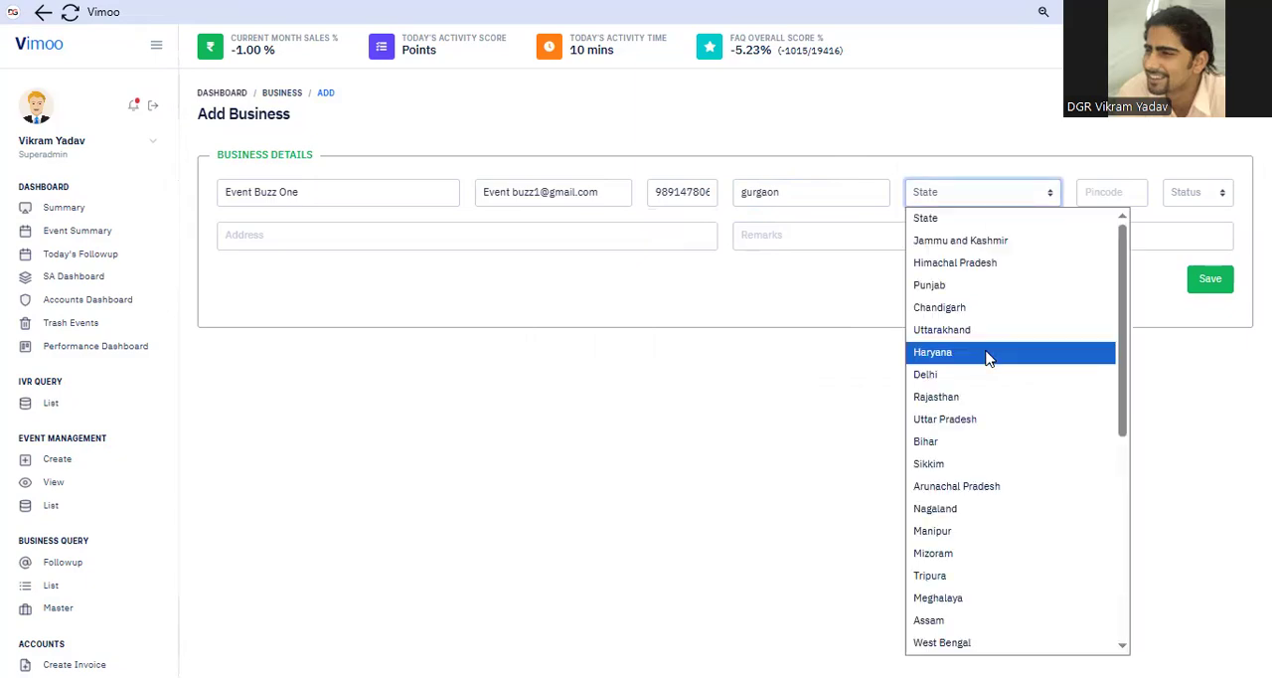
# Enter the business's postal pincode and set its status to Active
pyautogui.click(1117, 193)
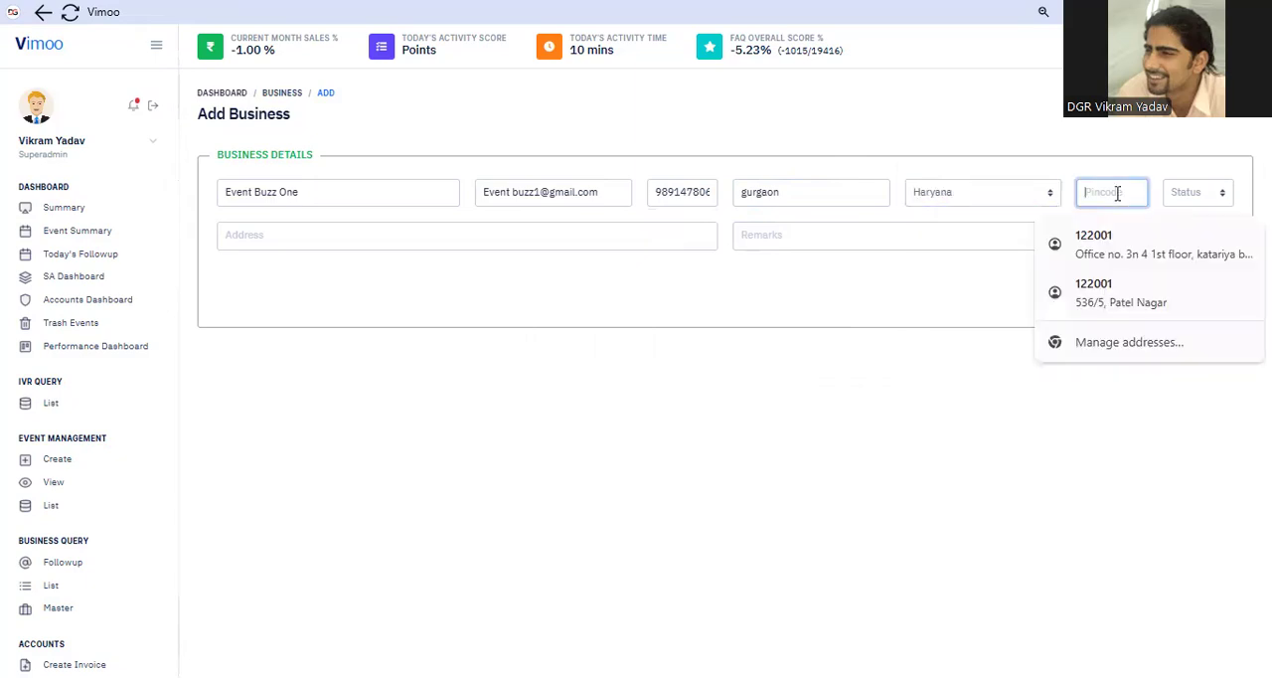
pyautogui.write('122001')
pyautogui.click(1197, 192)
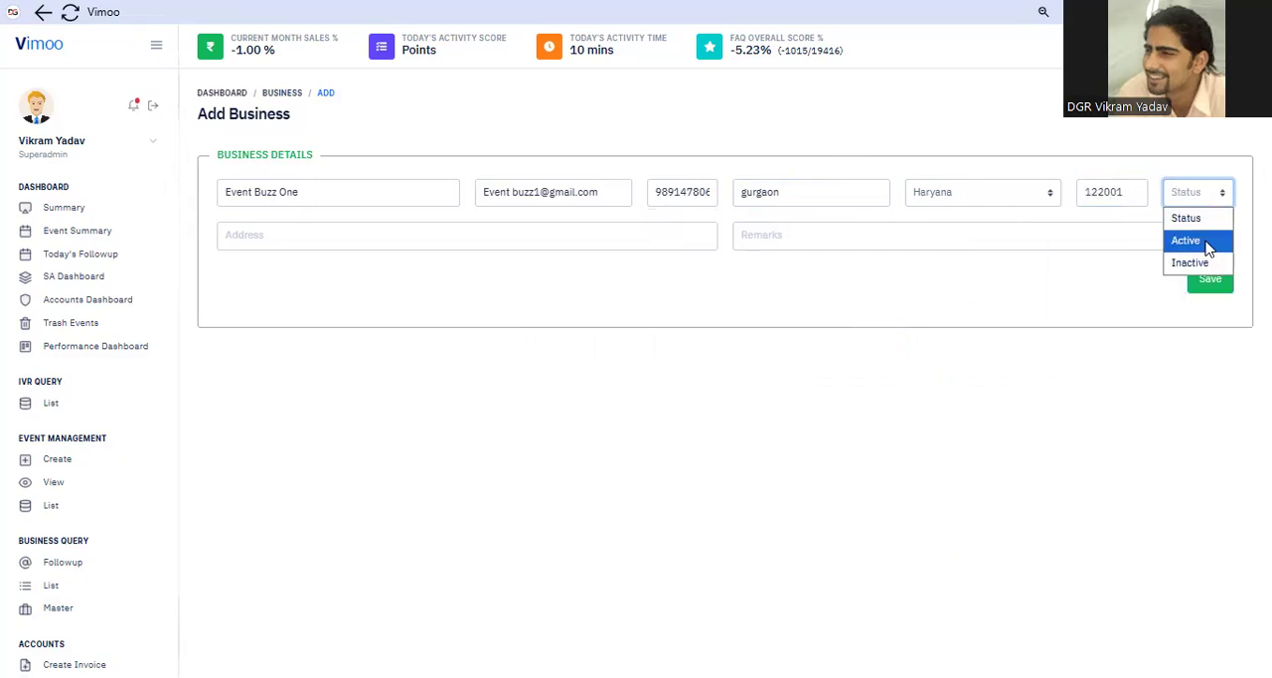
pyautogui.press('Return')
# Enter the business's street address, including building number, sector and city
pyautogui.click(502, 245)
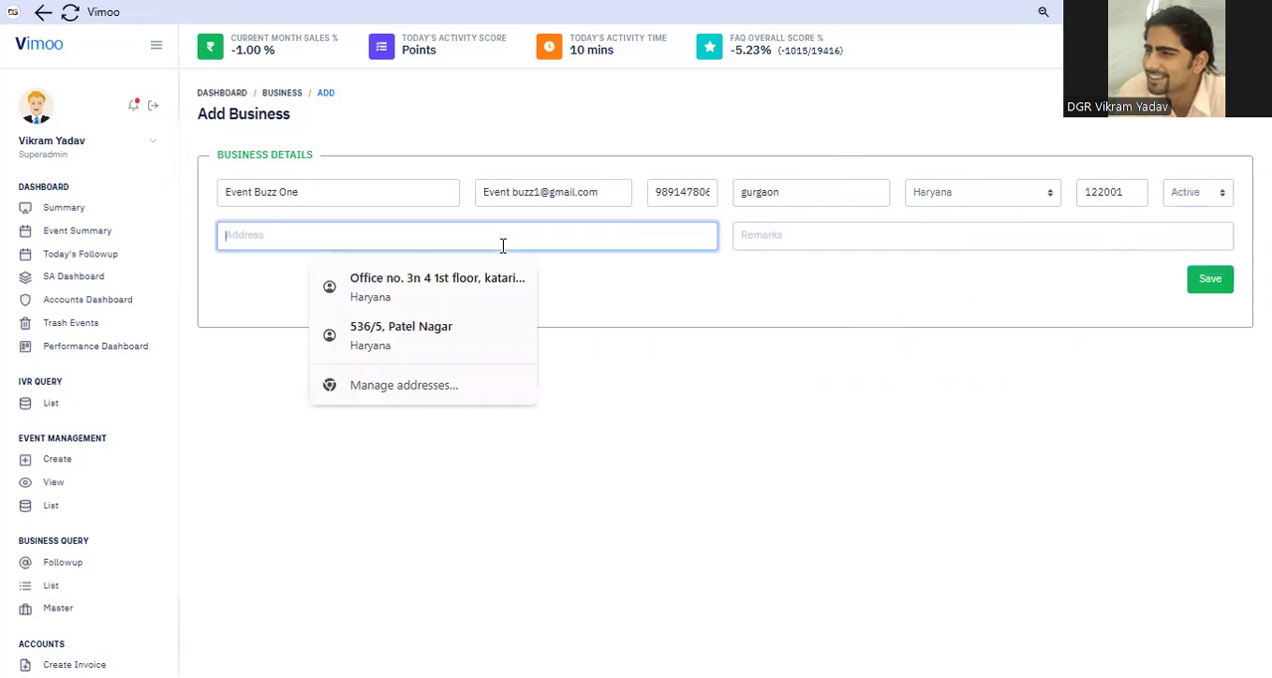
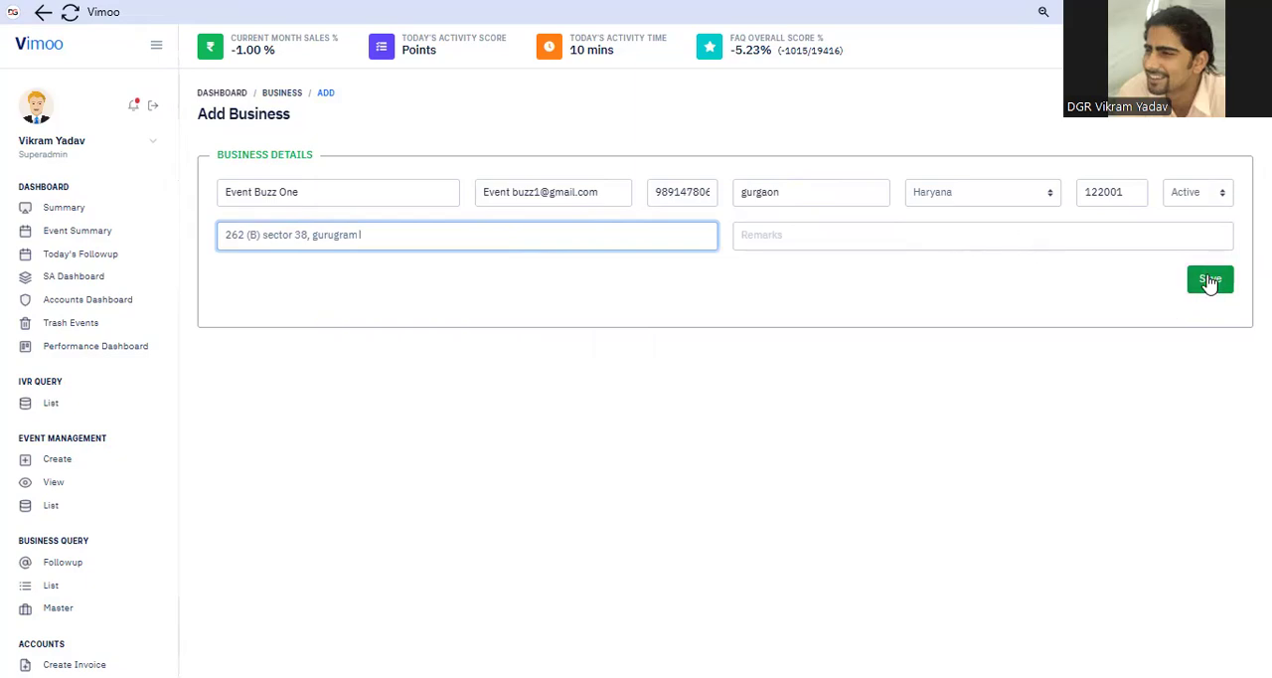
# Correct the business's e-mail by removing the space and making its first letter lowercase, and save the new business
pyautogui.click(516, 191)
pyautogui.press('BackSpace')
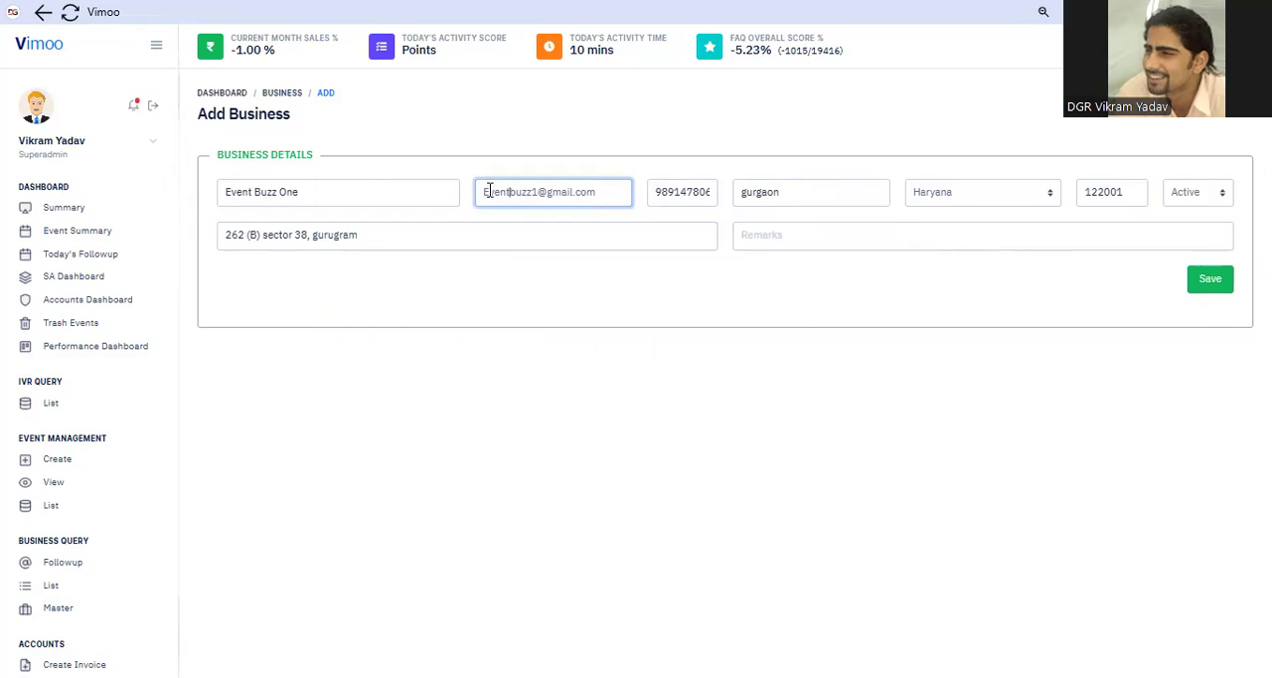
pyautogui.click(491, 193)
pyautogui.press('BackSpace')
pyautogui.write('e')
pyautogui.click(1008, 324)
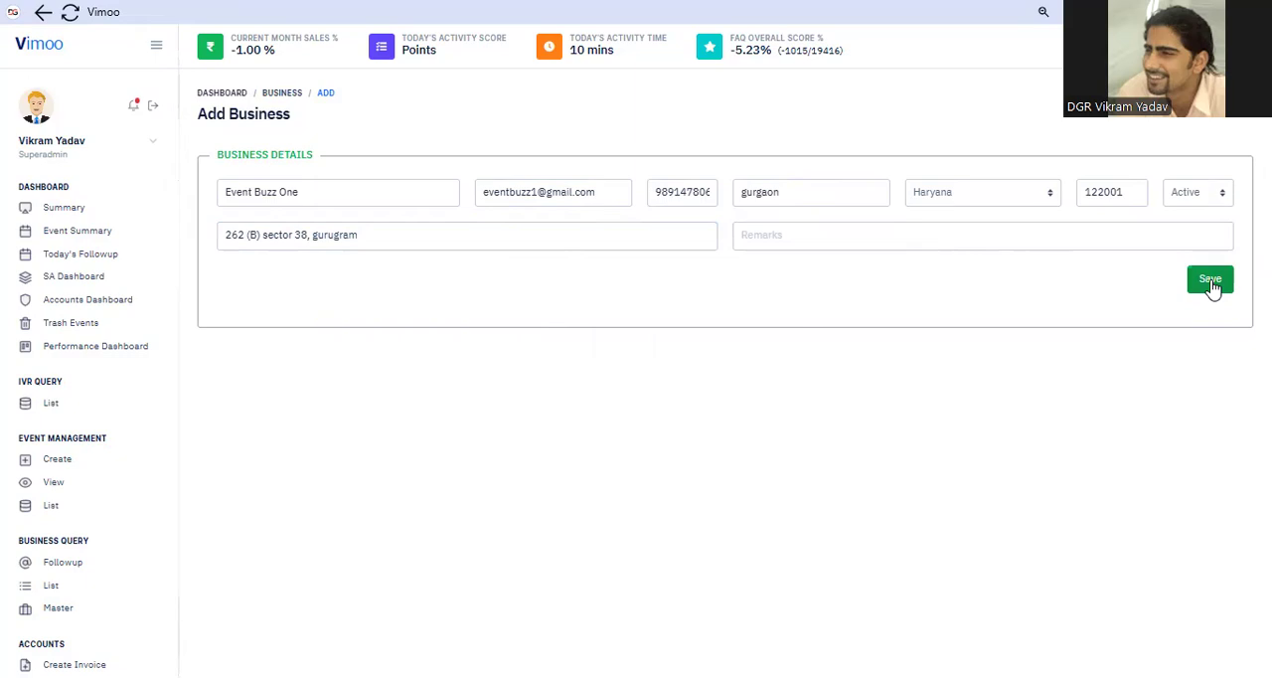
pyautogui.click(1210, 283)
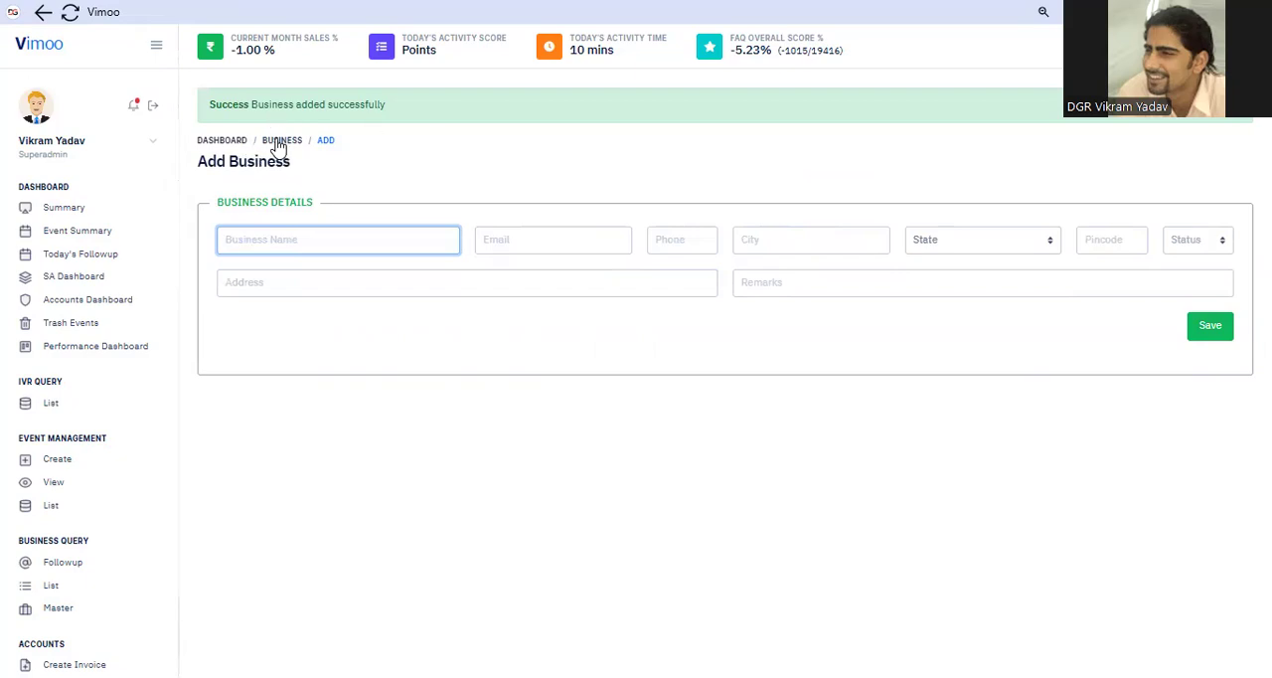
# Return to the Business Master list and open the Event Buzz One record for editing
pyautogui.click(278, 142)
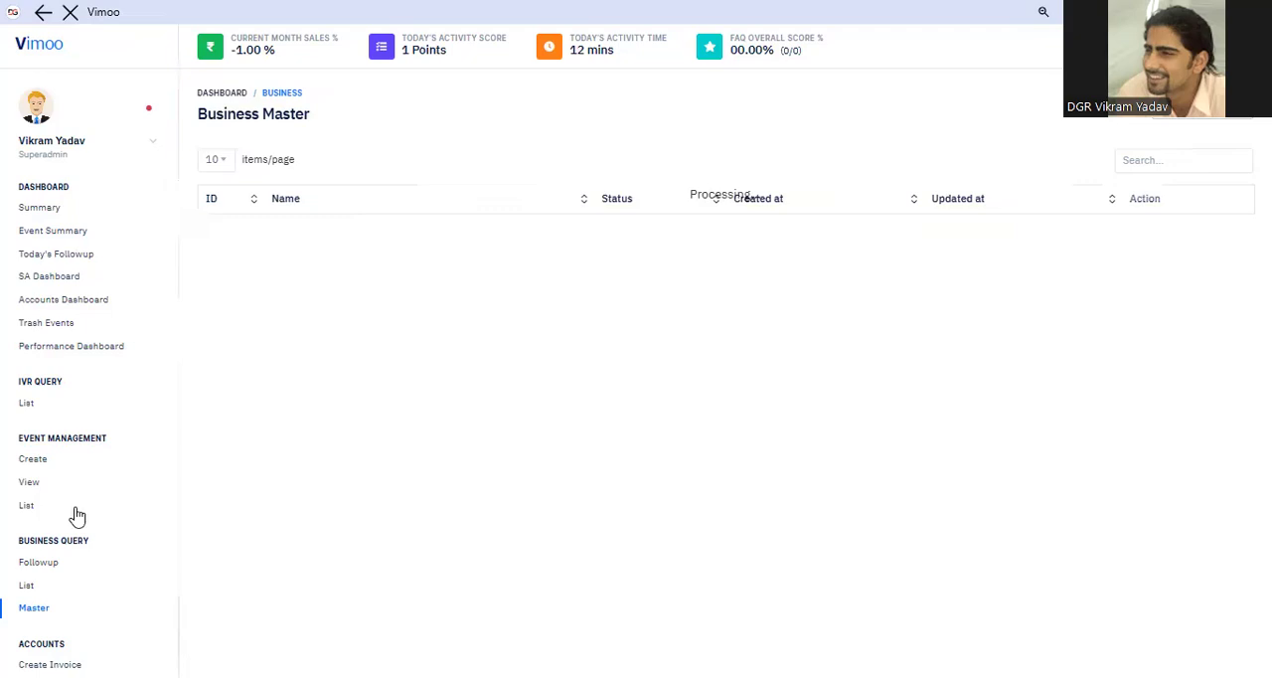
pyautogui.click(77, 510)
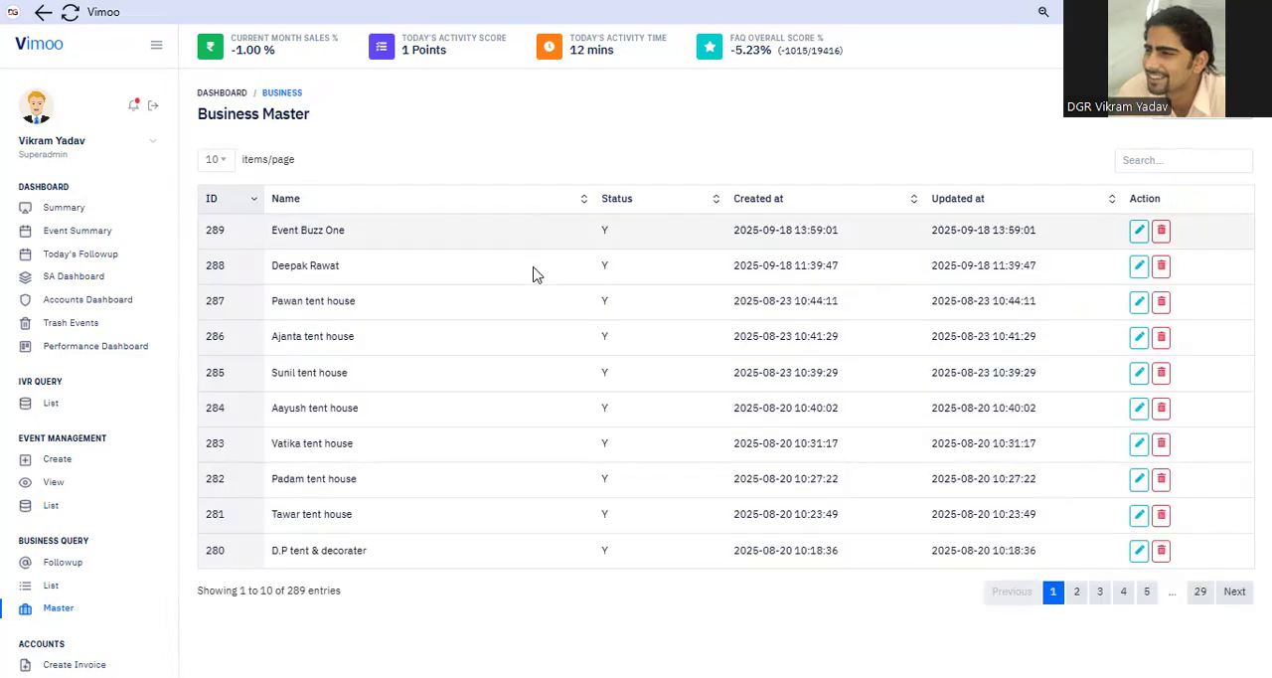
pyautogui.click(1140, 235)
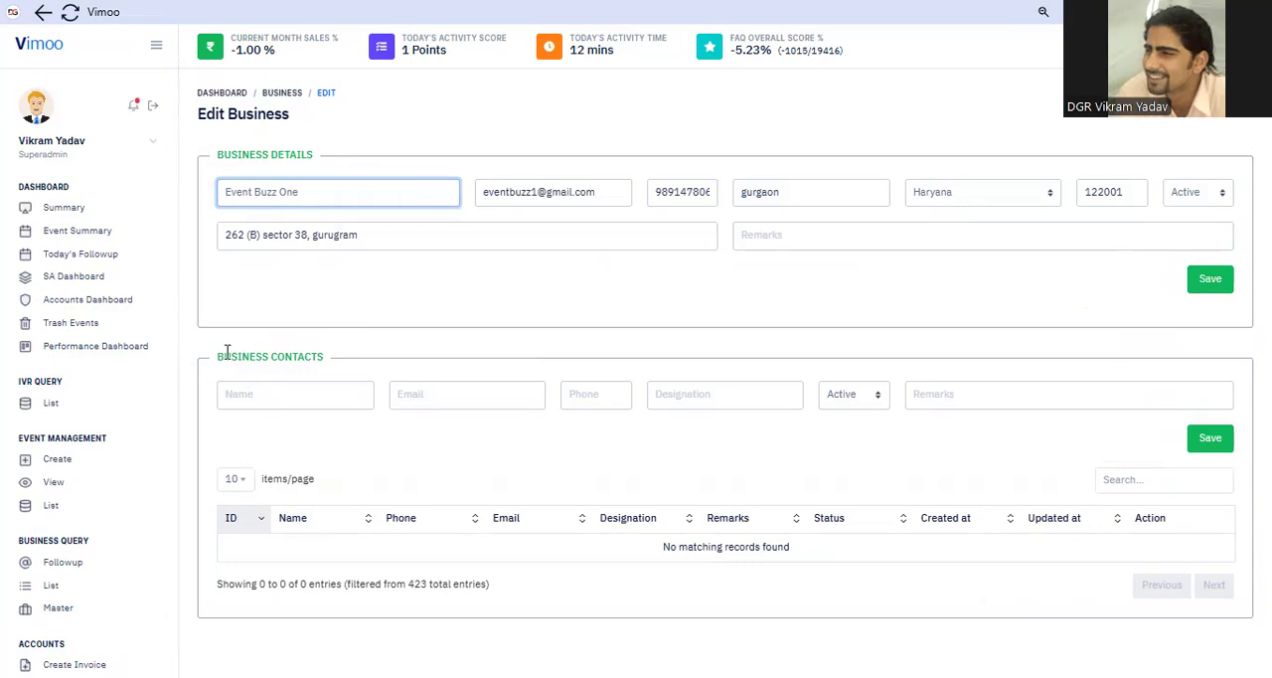
# Enter the first business contact's name and e-mail in the Business Contacts section
pyautogui.tripleClick(338, 361)
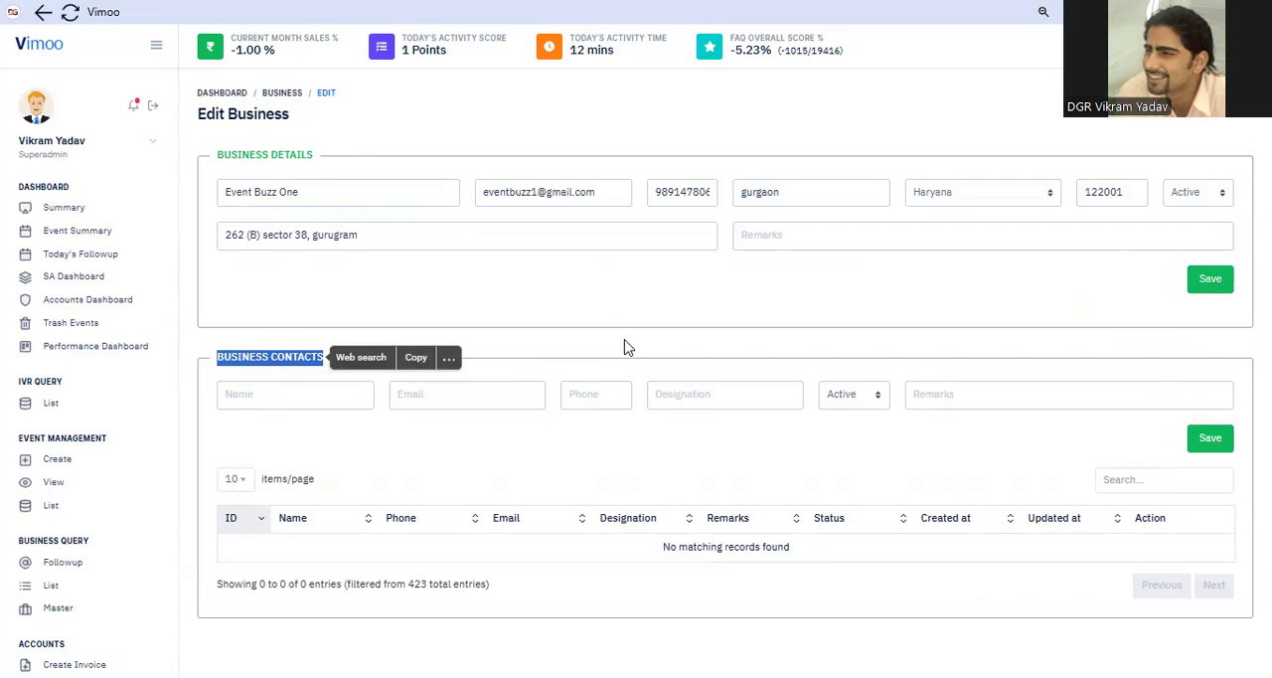
pyautogui.click(305, 394)
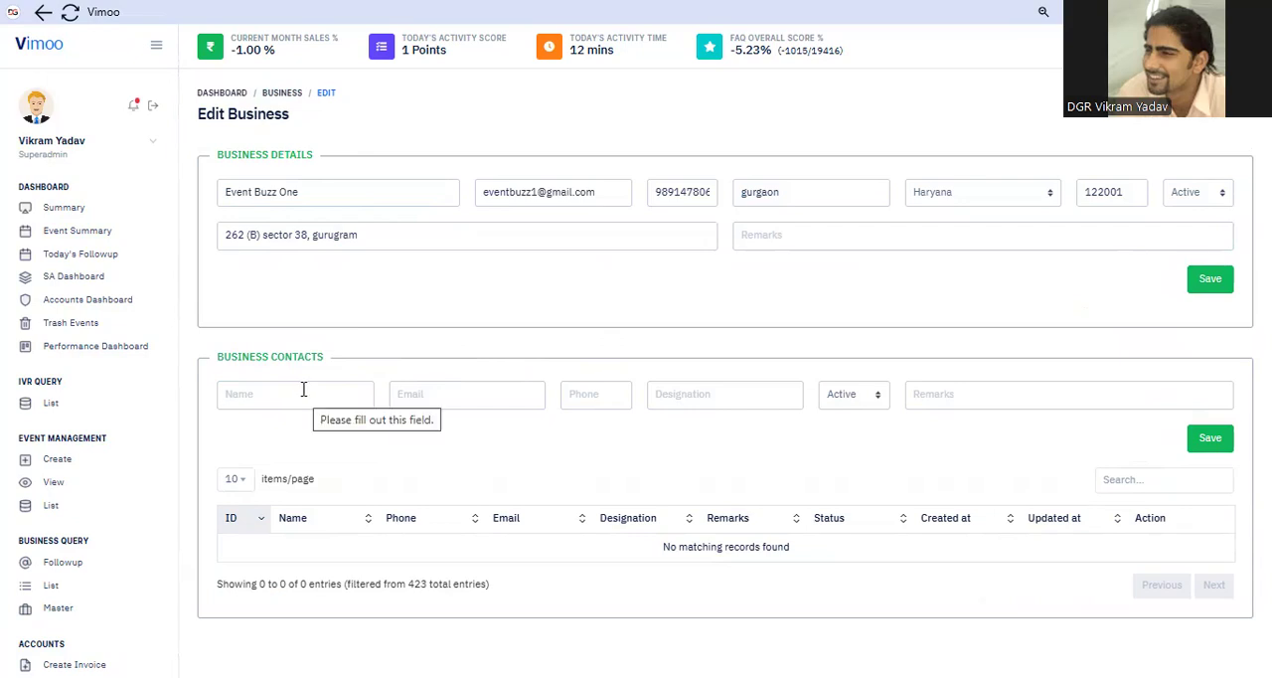
pyautogui.click(303, 392)
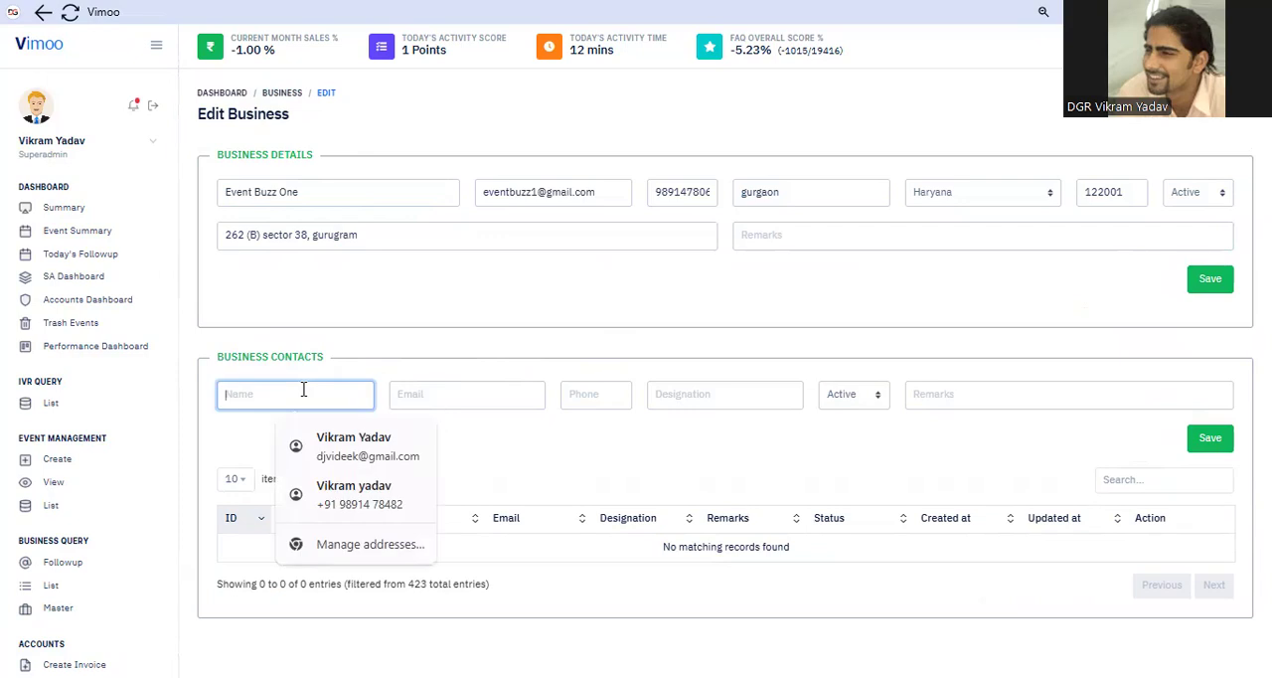
pyautogui.write('Ramesh')
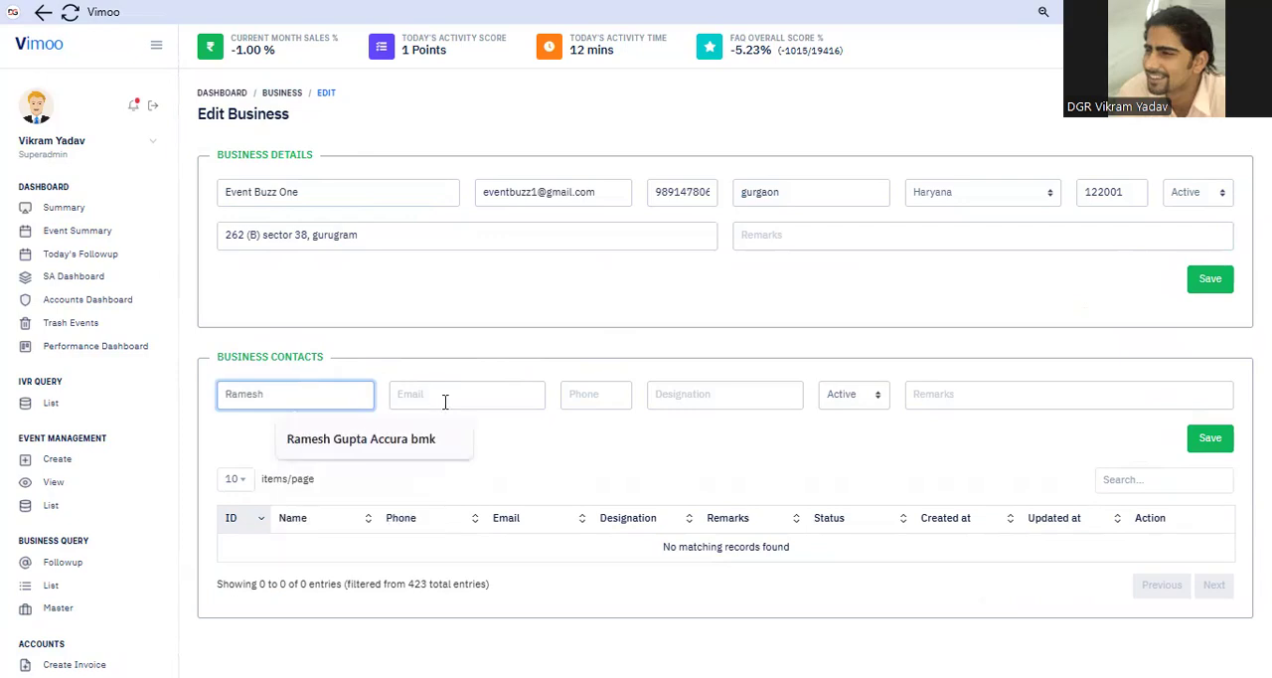
pyautogui.click(445, 402)
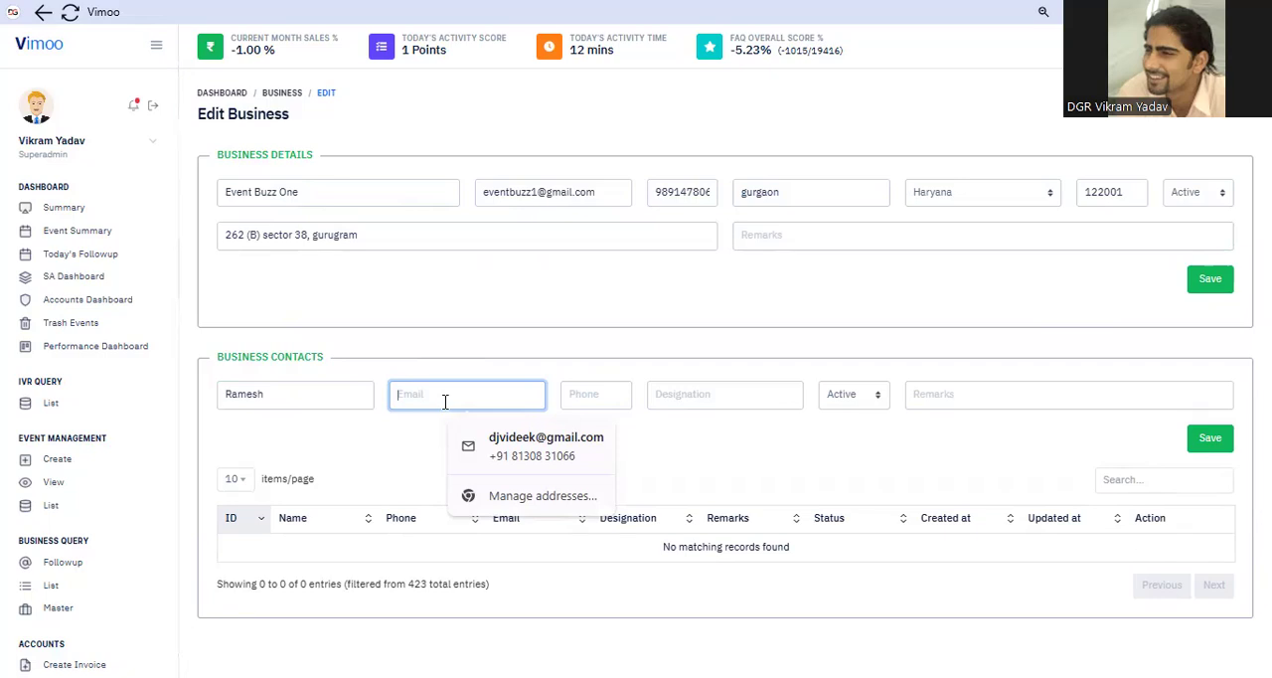
pyautogui.write('z')
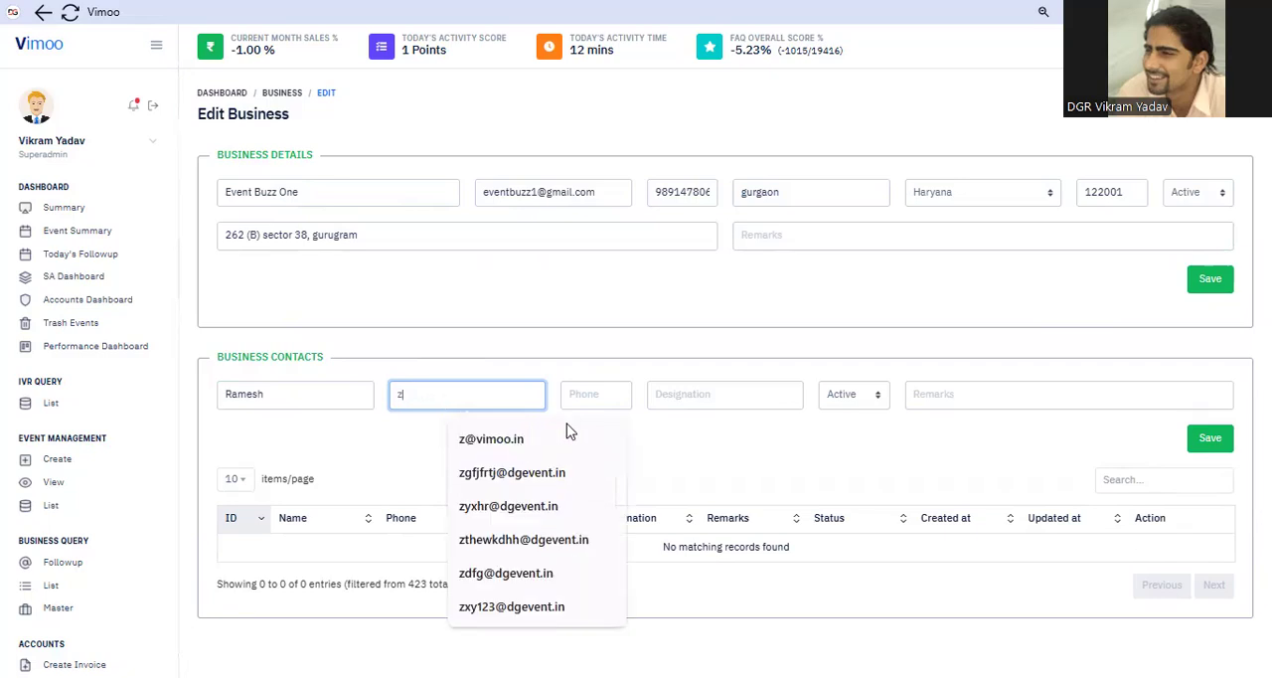
pyautogui.press('Down')
pyautogui.press('Return')
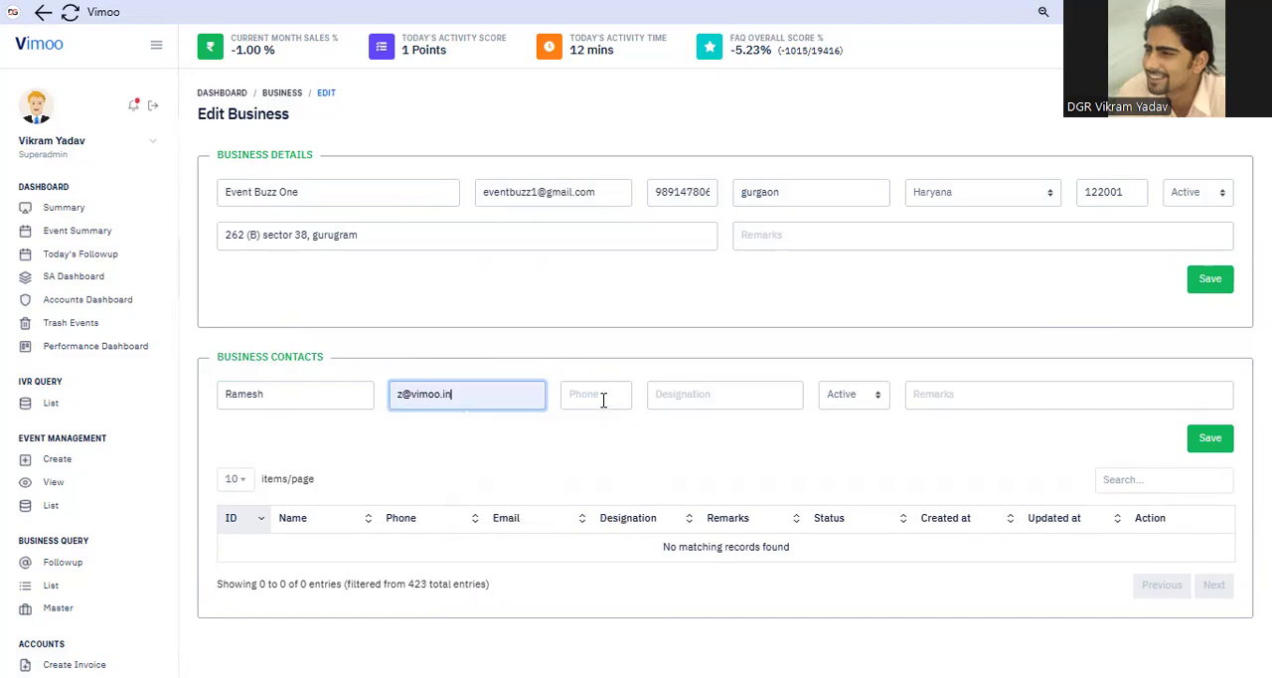
# Enter the first contact's phone number and compare it with the business's phone number
pyautogui.click(602, 400)
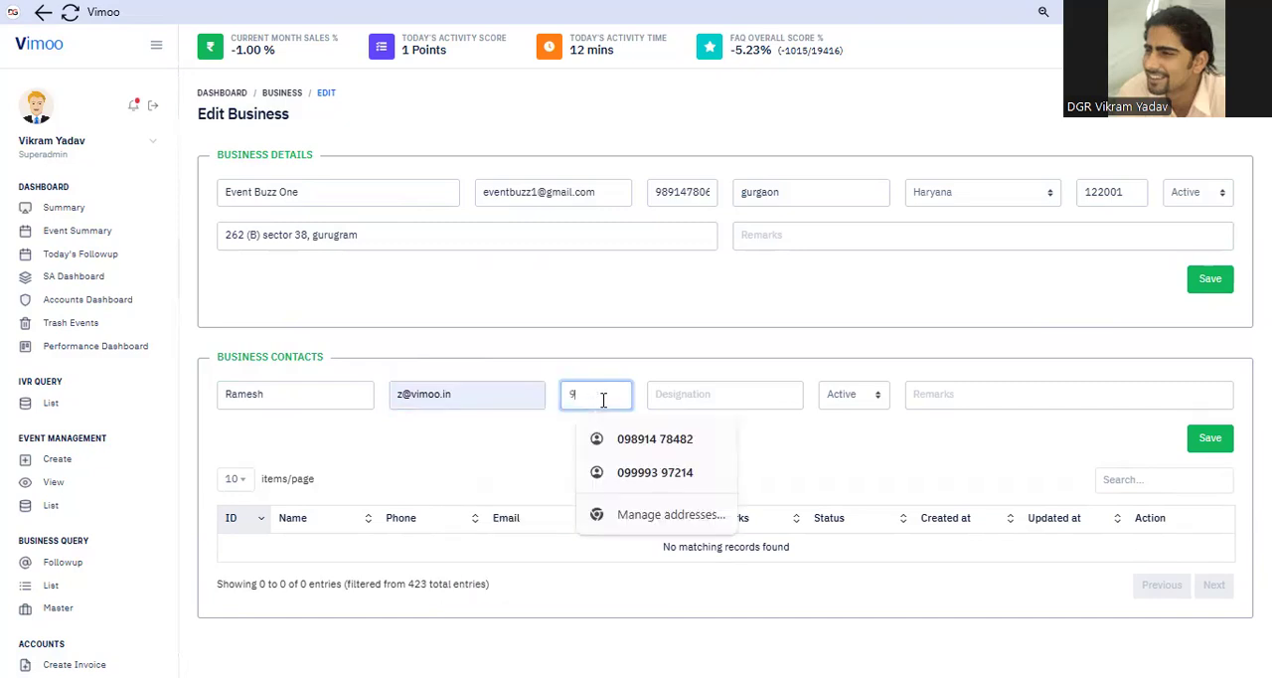
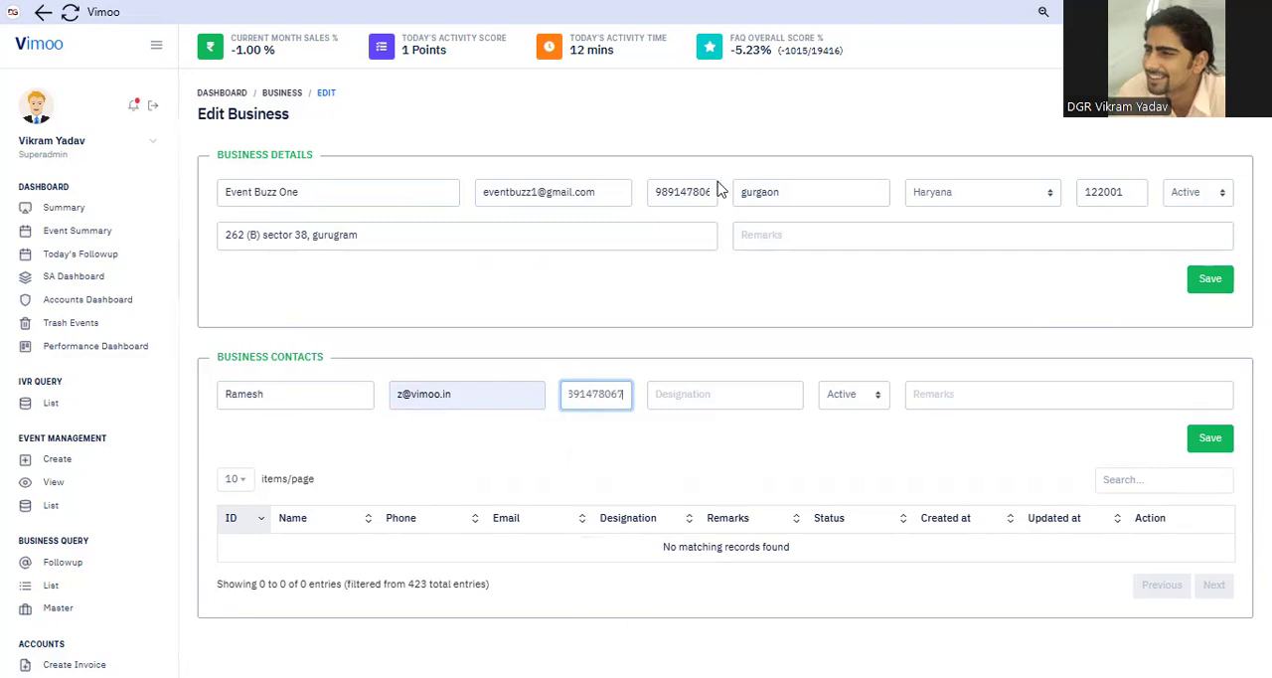
pyautogui.doubleClick(694, 199)
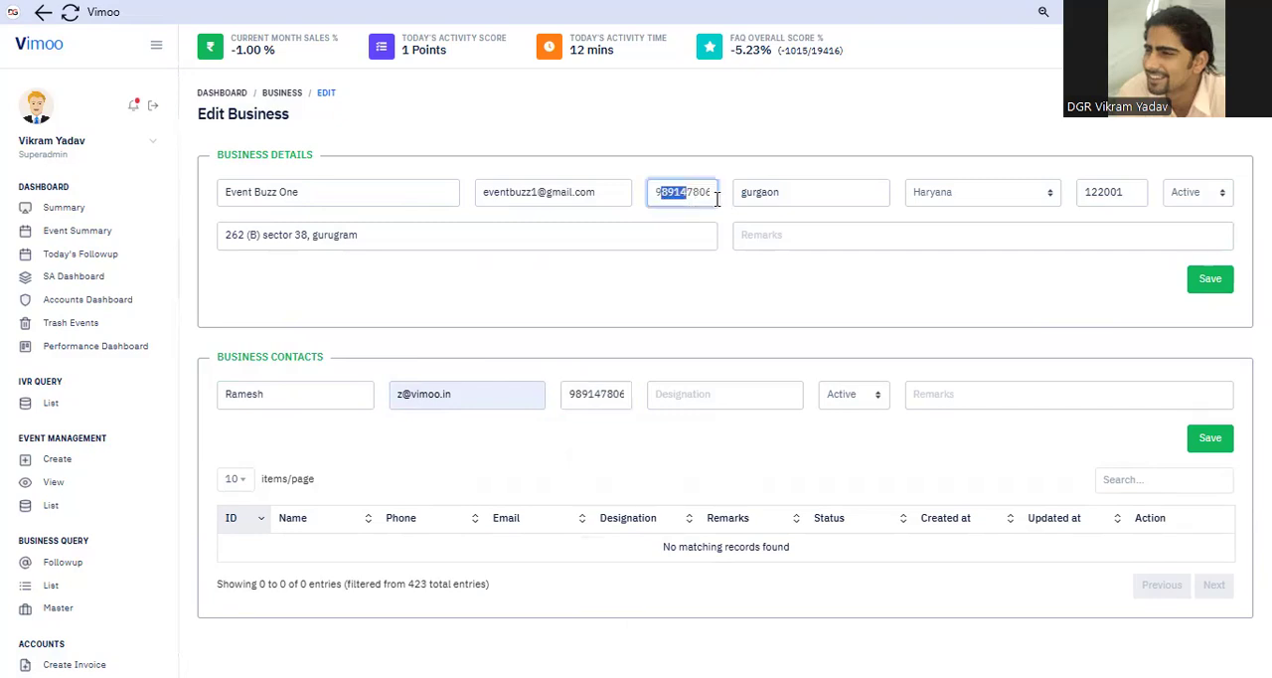
pyautogui.click(707, 154)
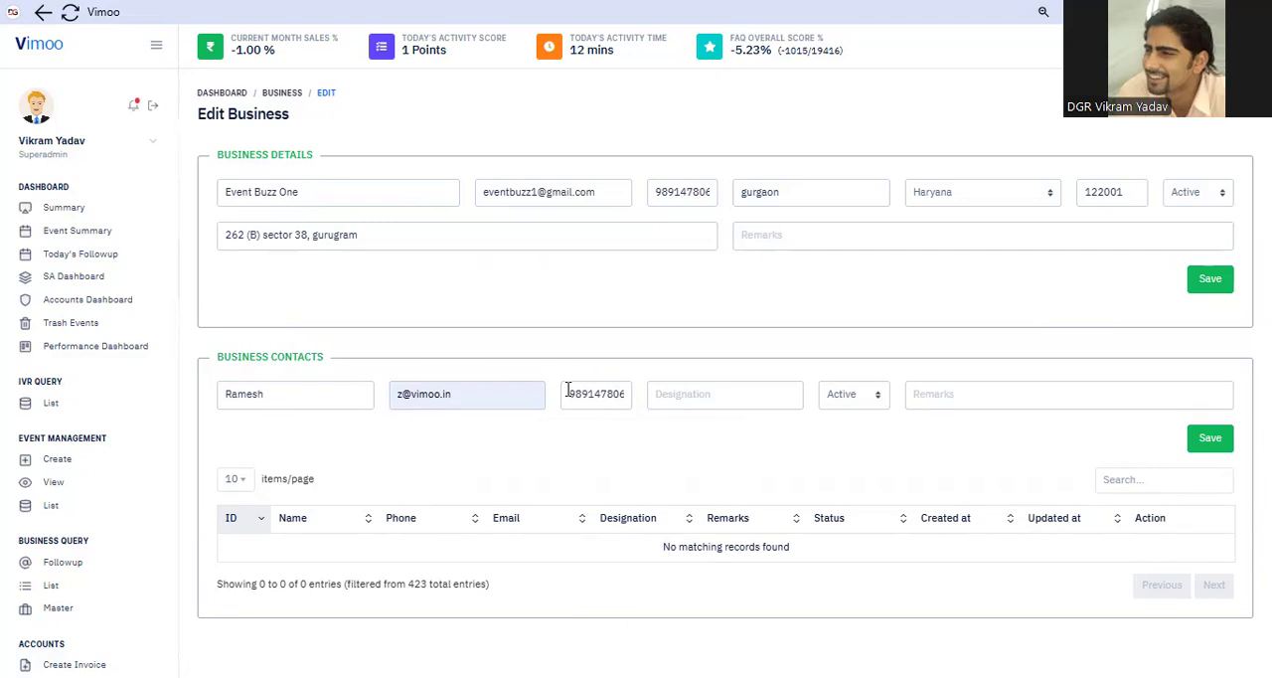
pyautogui.doubleClick(628, 403)
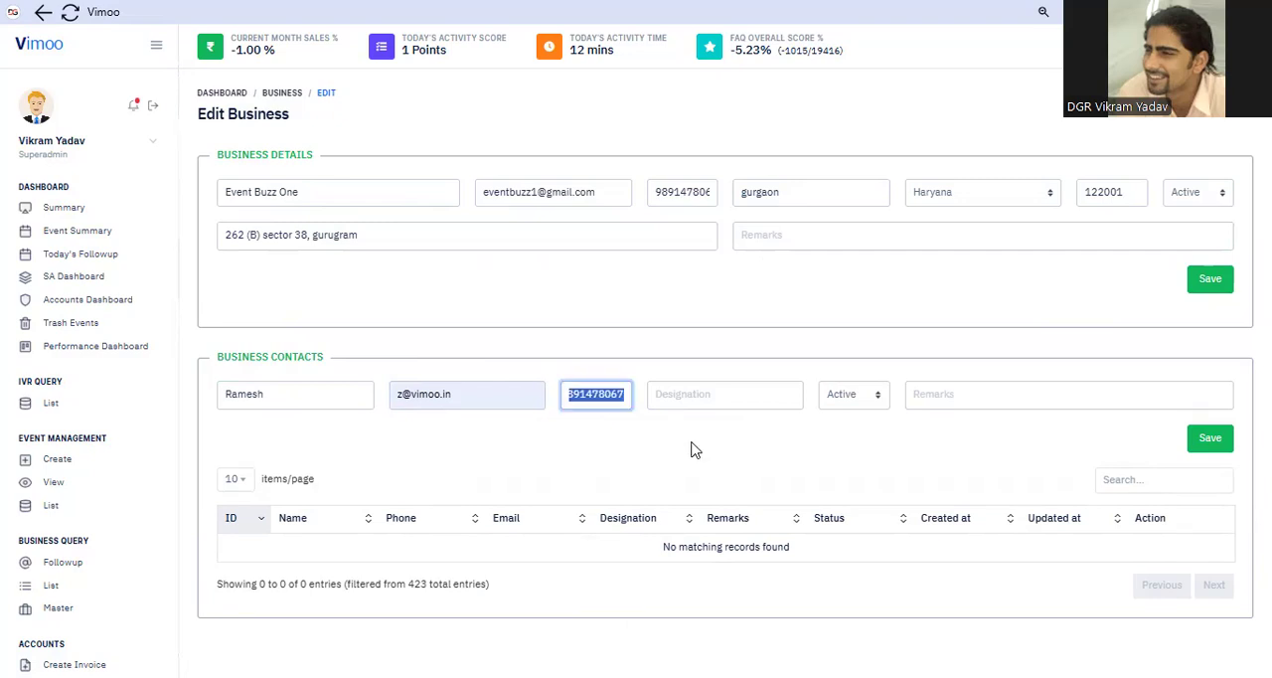
# Set the contact's designation to Founder with Active status, leave the remarks blank, and save the contact
pyautogui.click(699, 394)
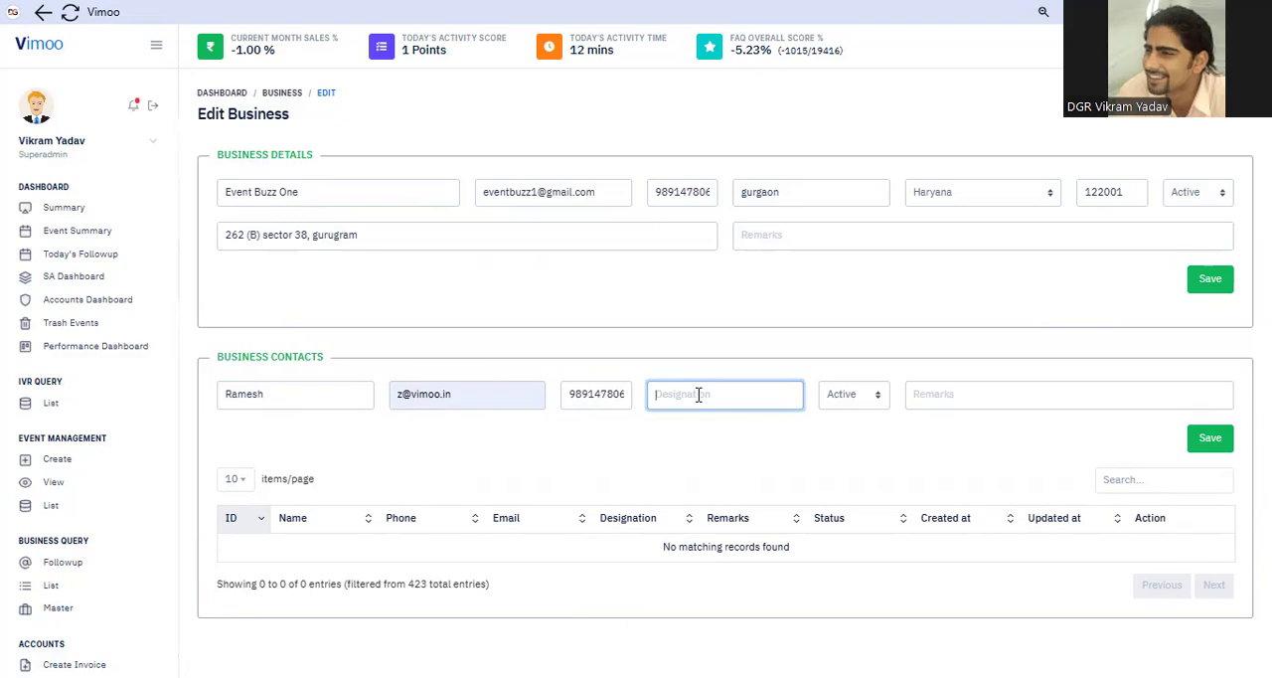
pyautogui.write('Founder')
pyautogui.click(862, 396)
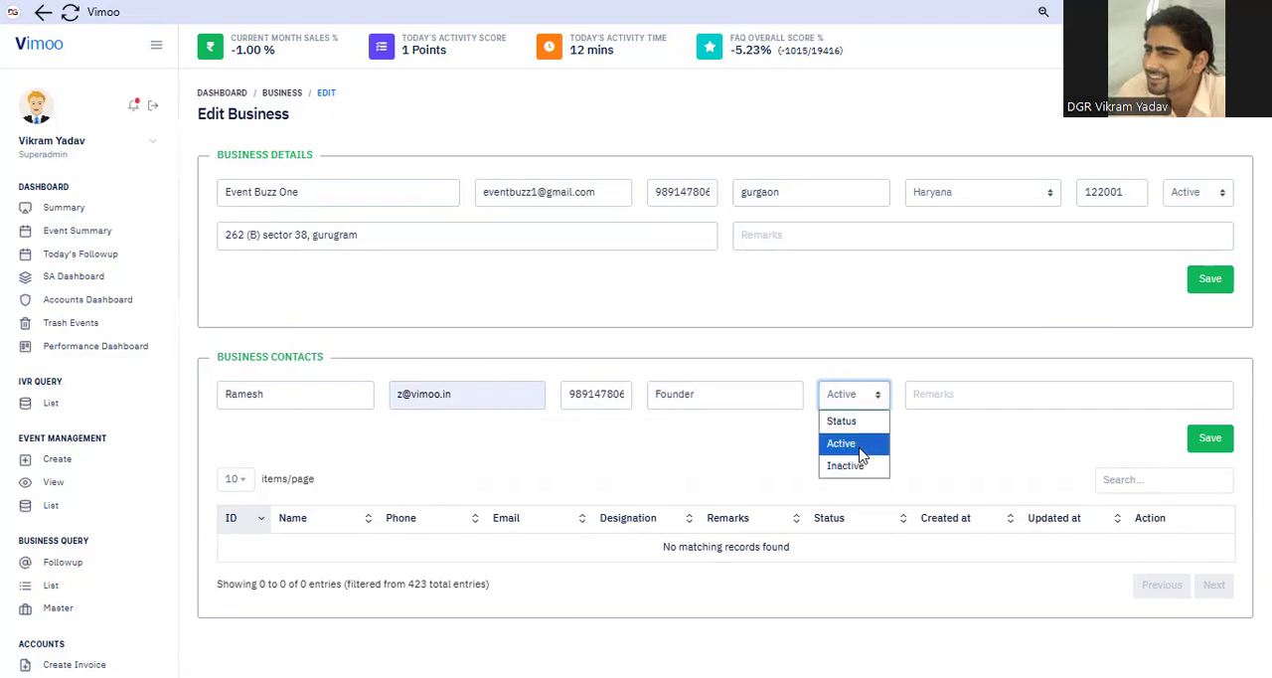
pyautogui.click(942, 376)
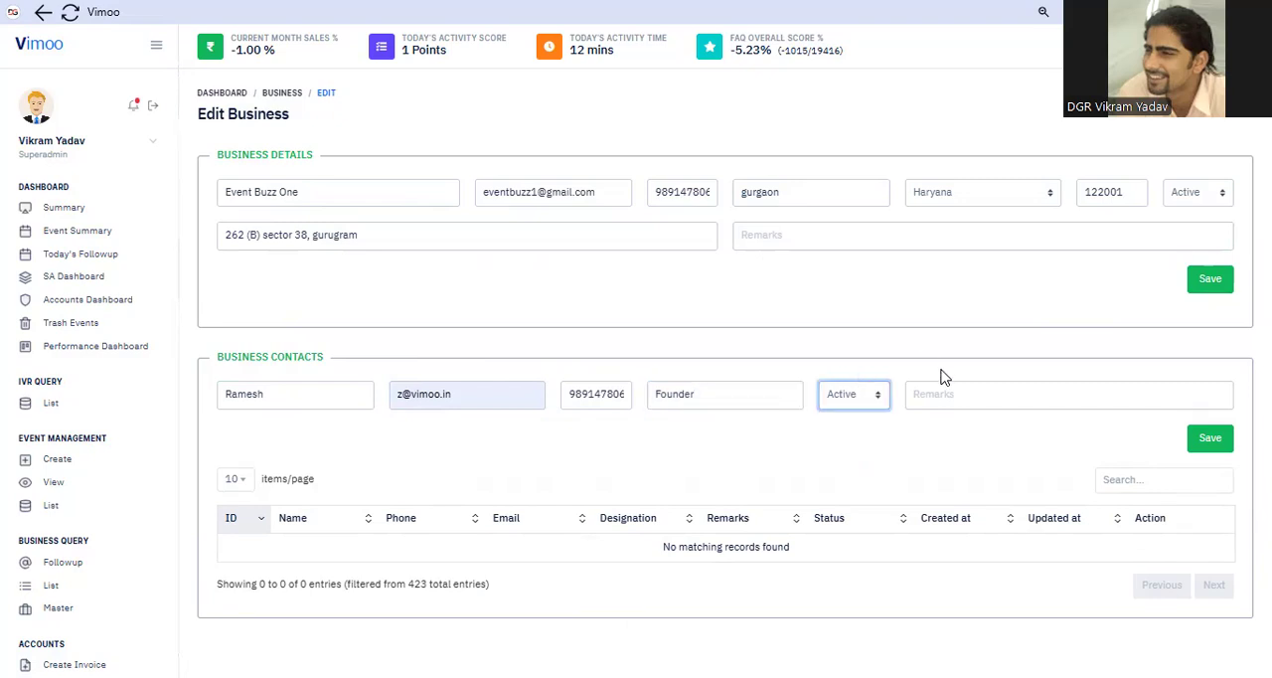
pyautogui.click(1014, 398)
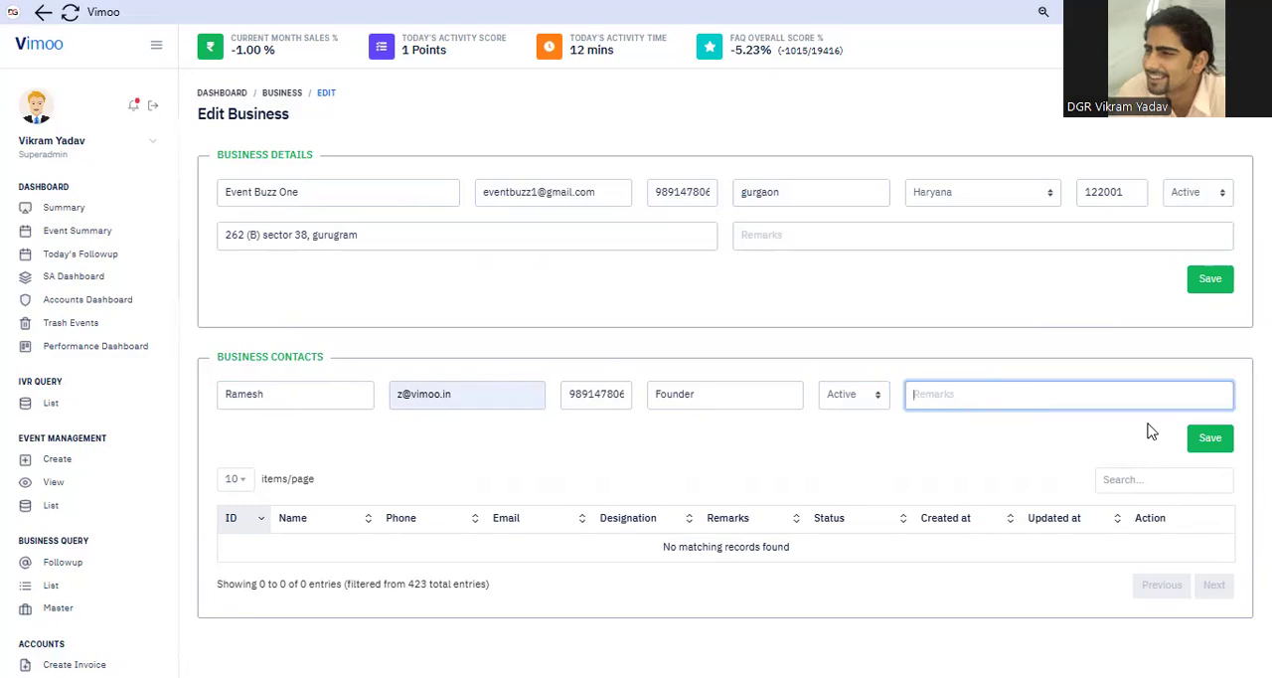
pyautogui.click(1211, 444)
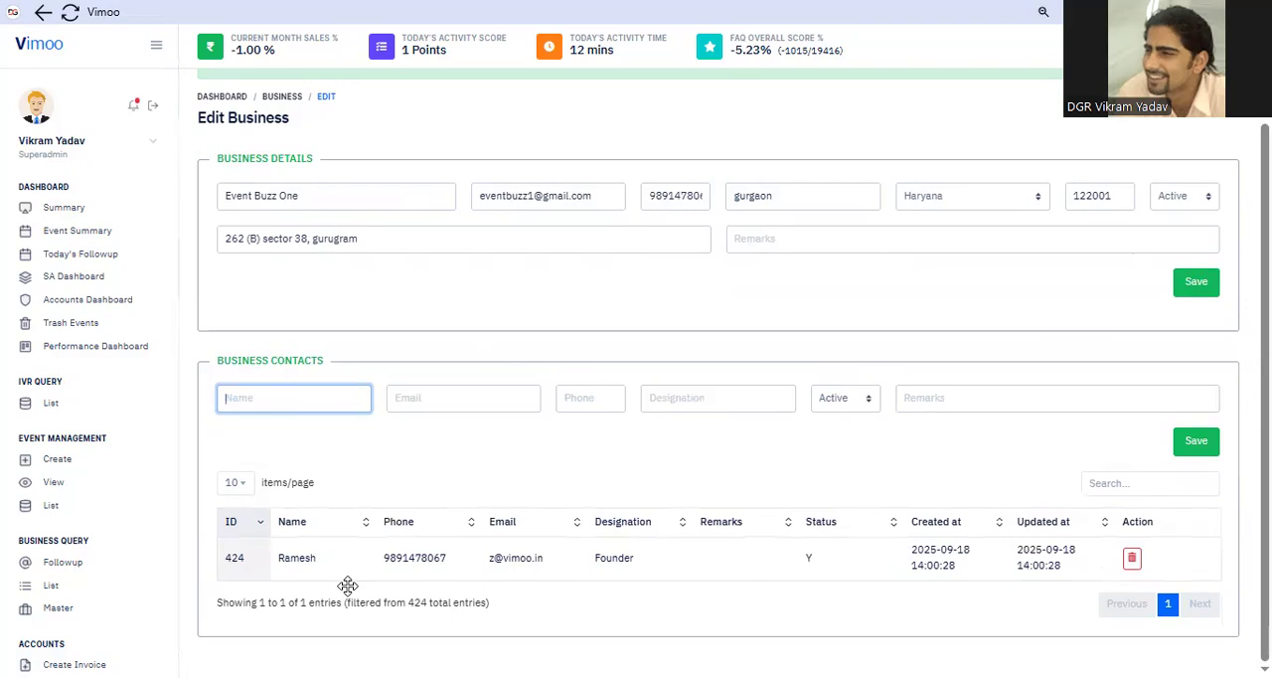
# Enter a second business contact's name, e-mail and phone number
pyautogui.click(920, 554)
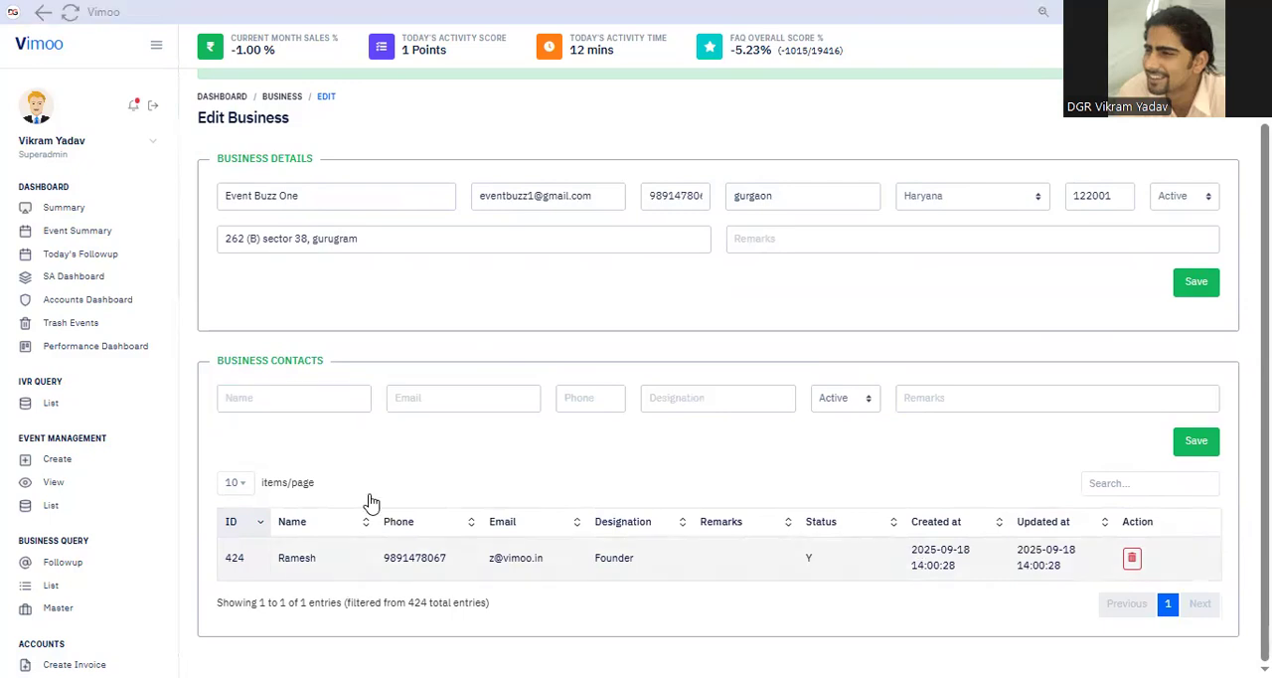
pyautogui.click(288, 395)
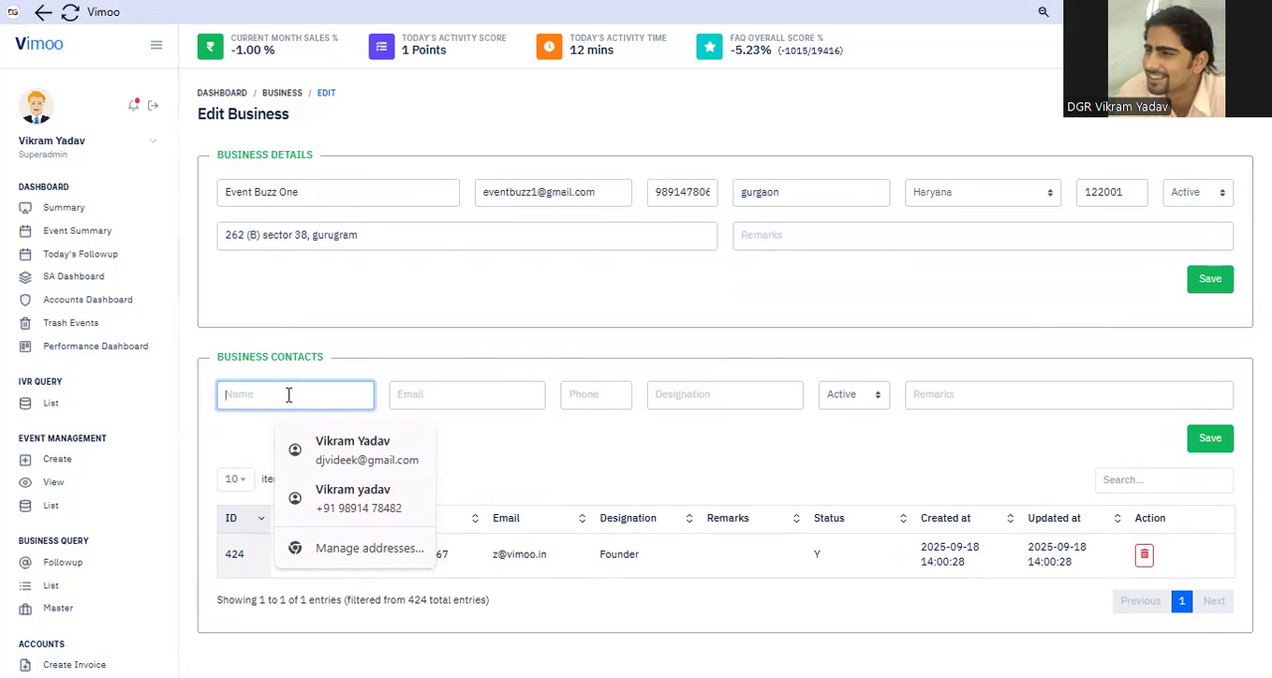
pyautogui.write('Vikas')
pyautogui.click(474, 394)
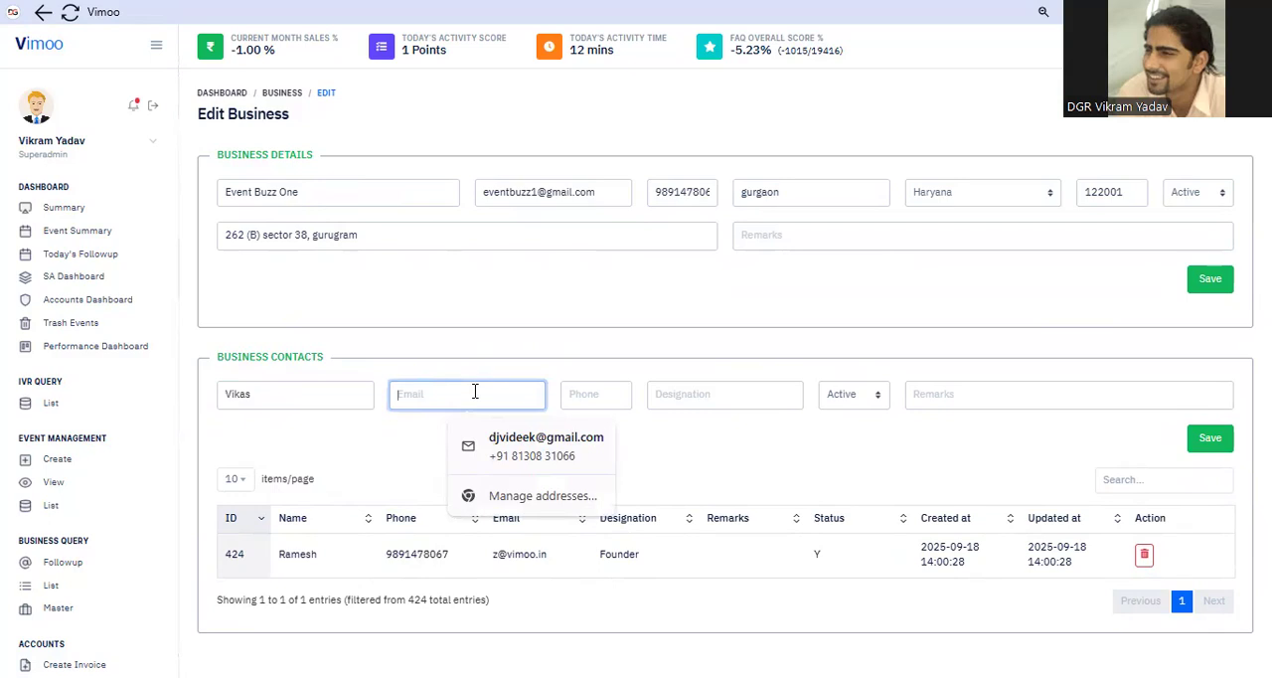
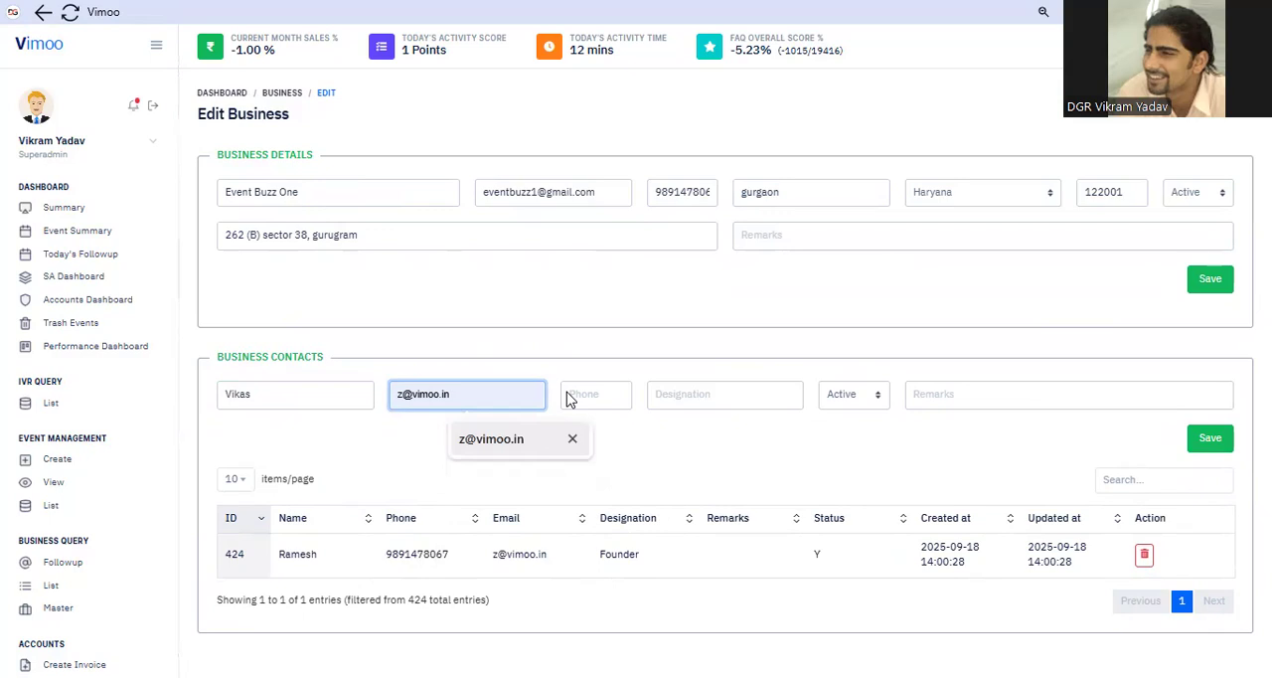
pyautogui.click(567, 392)
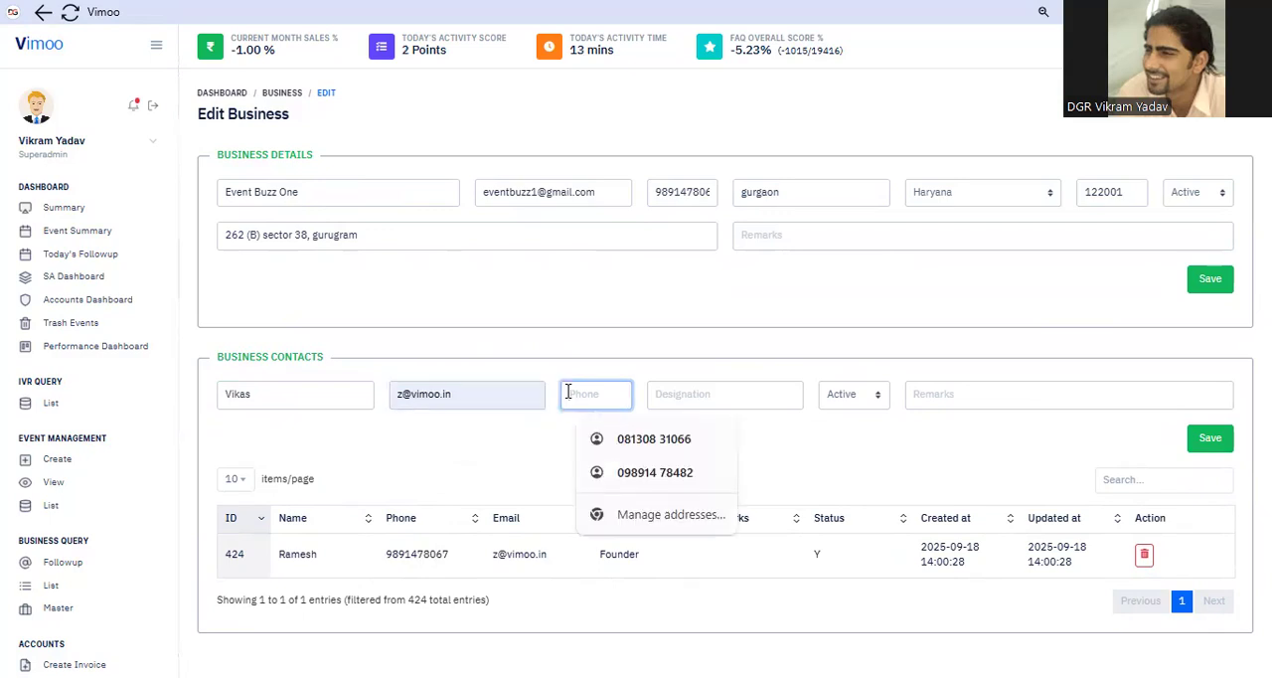
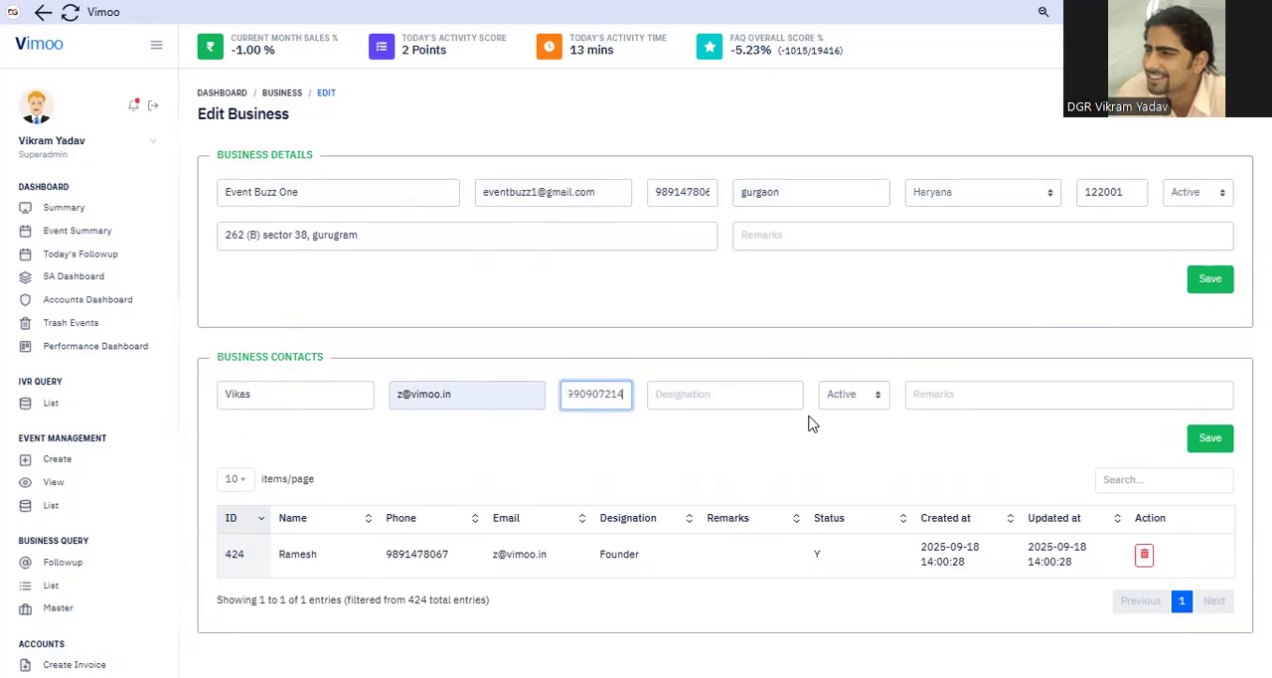
# Set the second contact's designation to Event Planner with Active status, and try to save the contact
pyautogui.click(711, 392)
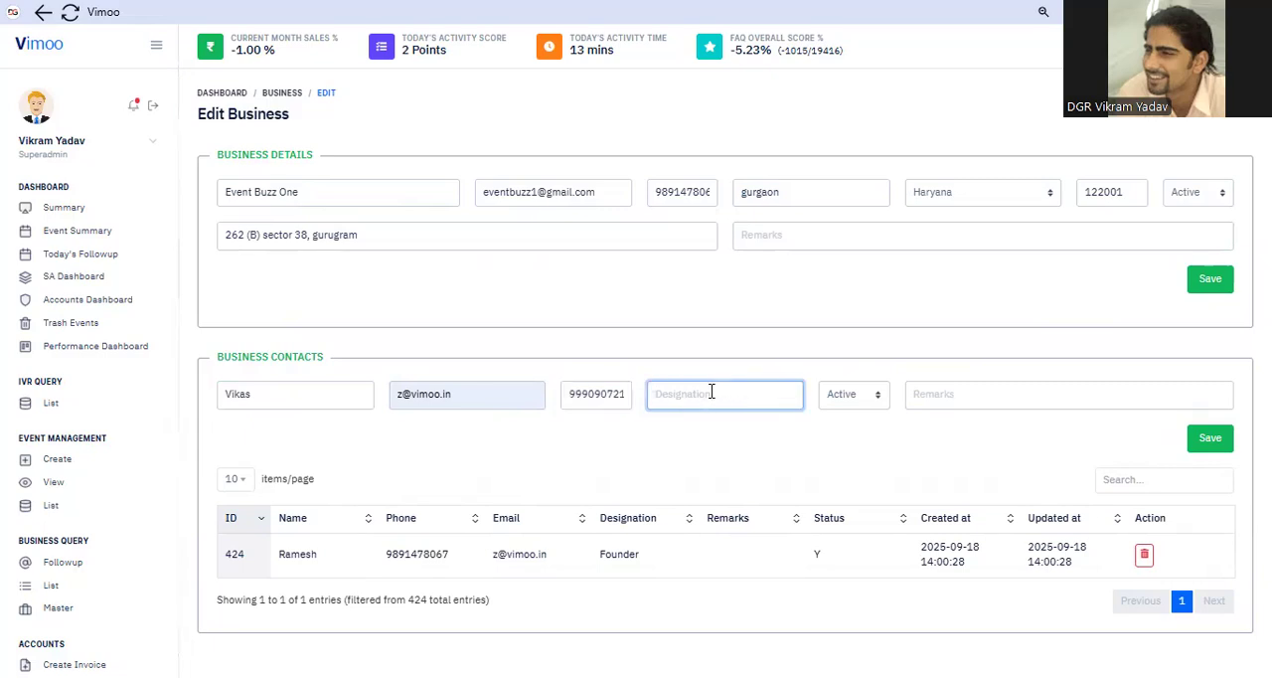
pyautogui.write('Event Planner')
pyautogui.click(876, 400)
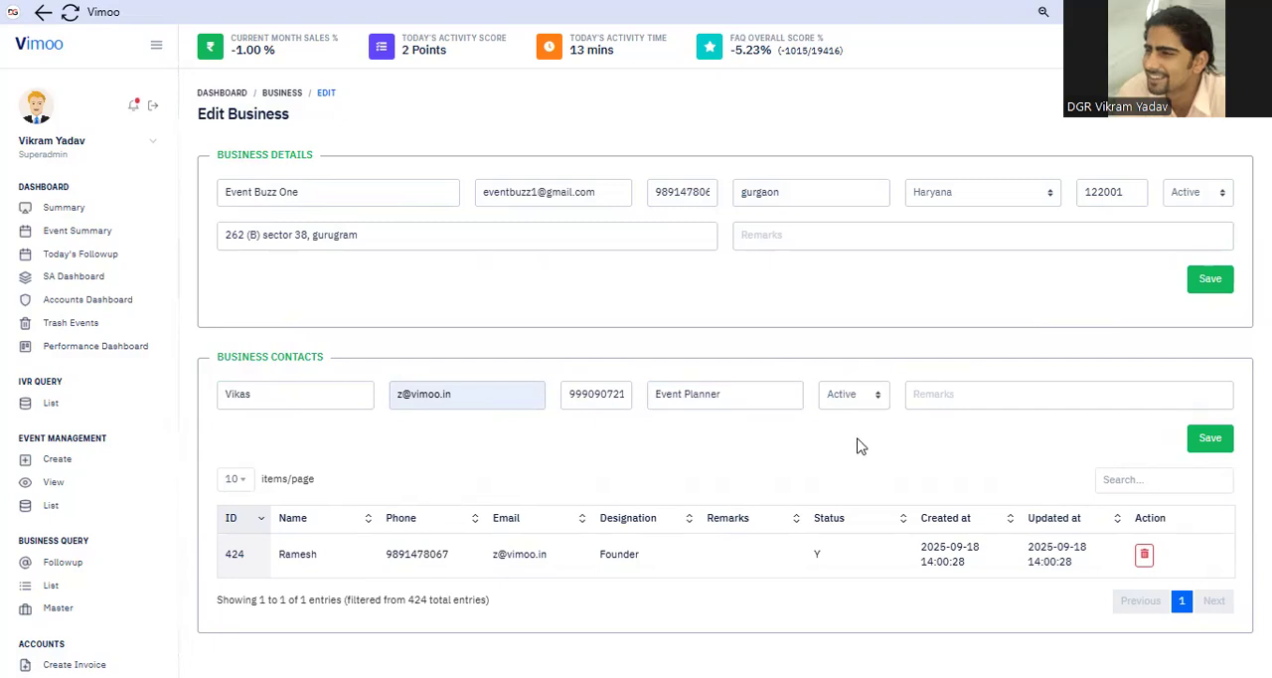
pyautogui.click(1210, 441)
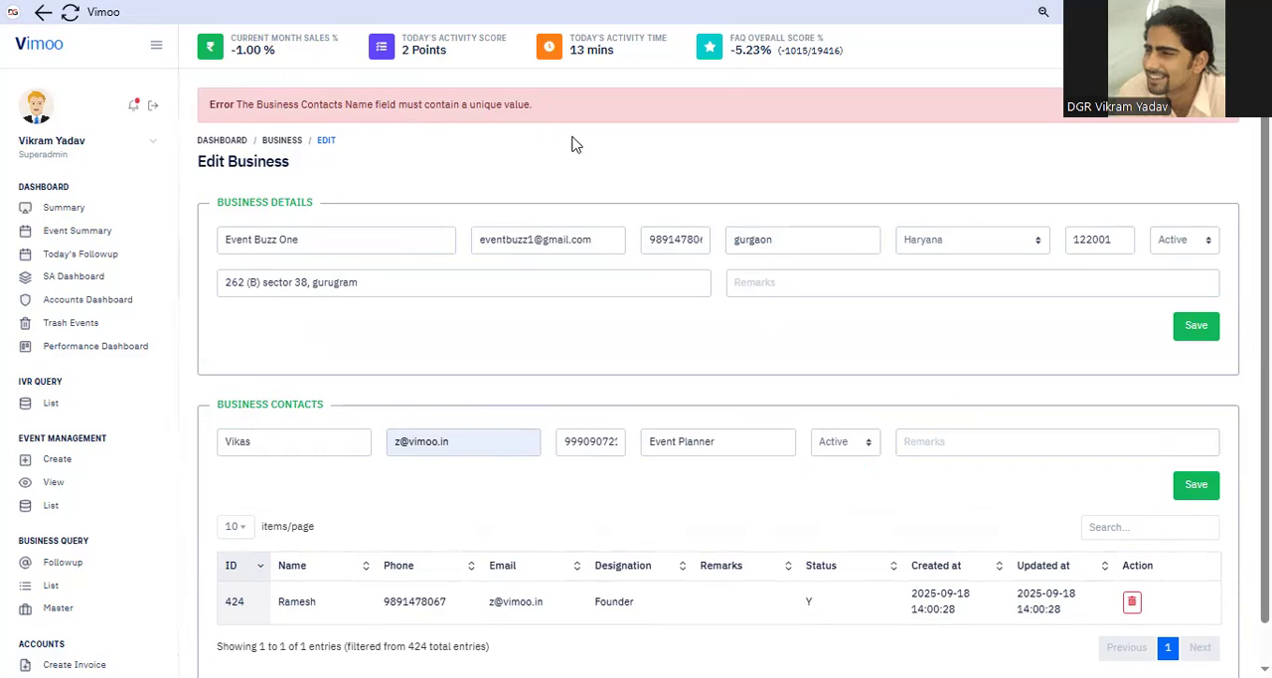
# Try to save the second contact again after editing its phone number and rechecking its name
pyautogui.click(625, 449)
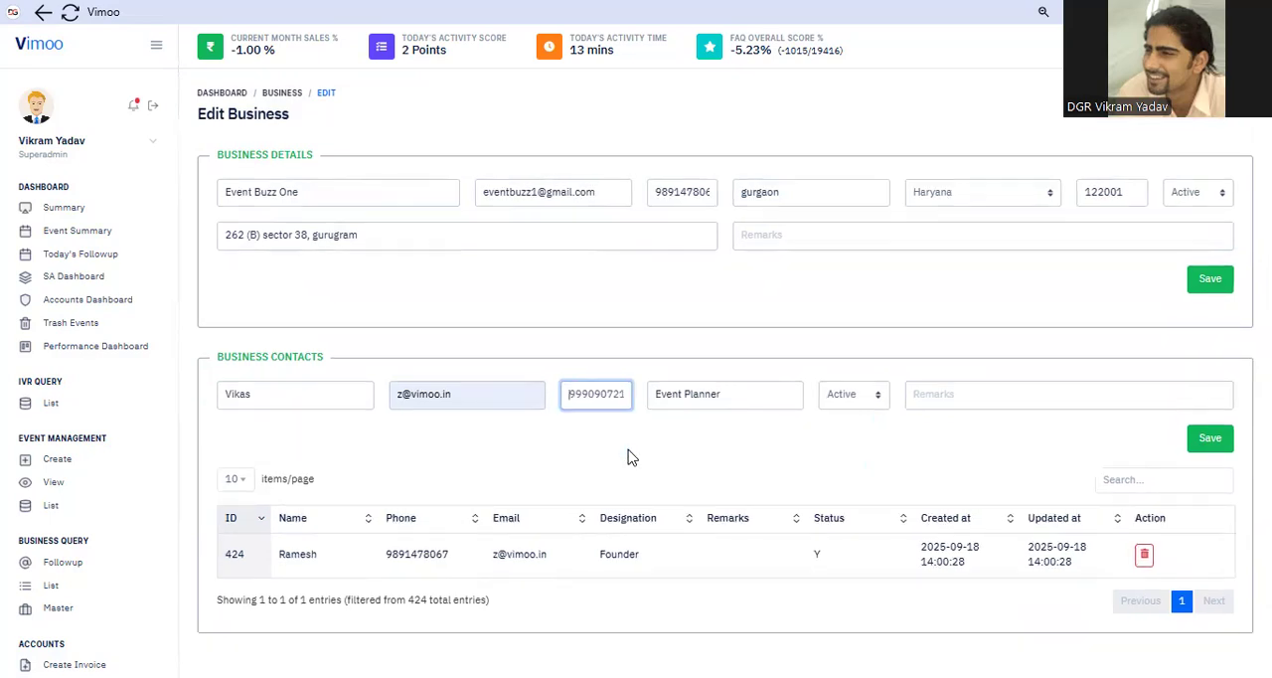
pyautogui.write('4')
pyautogui.click(1193, 441)
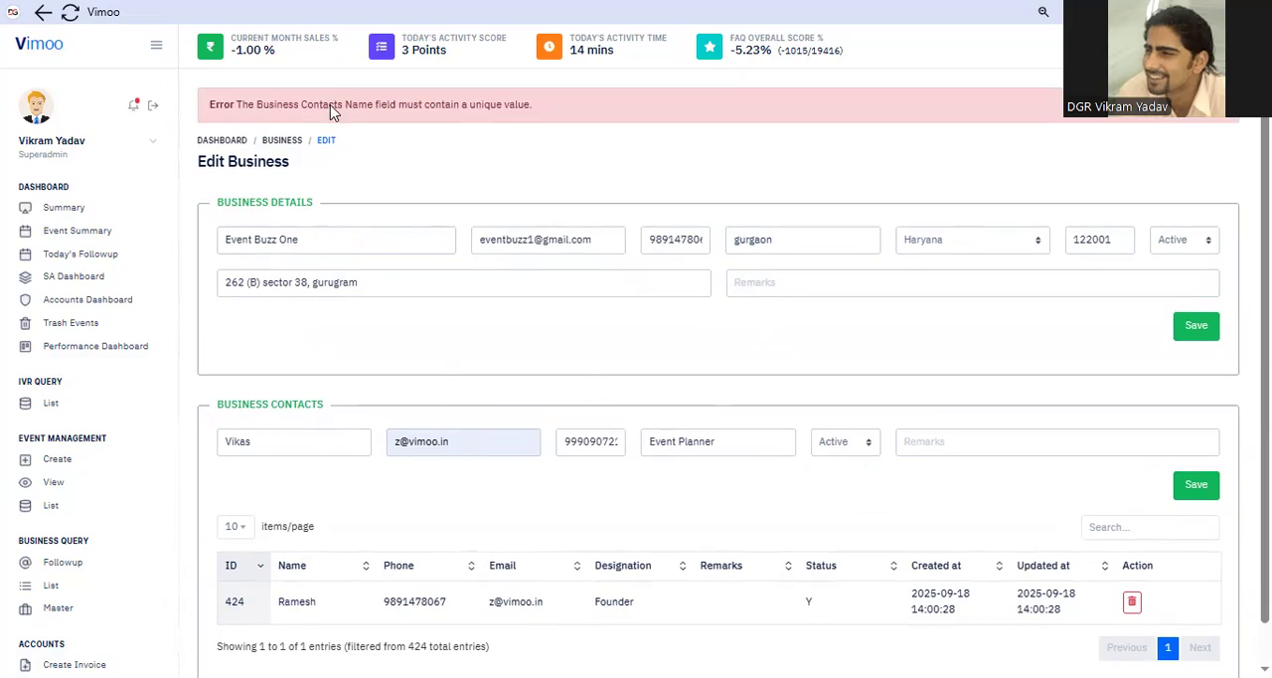
pyautogui.click(273, 449)
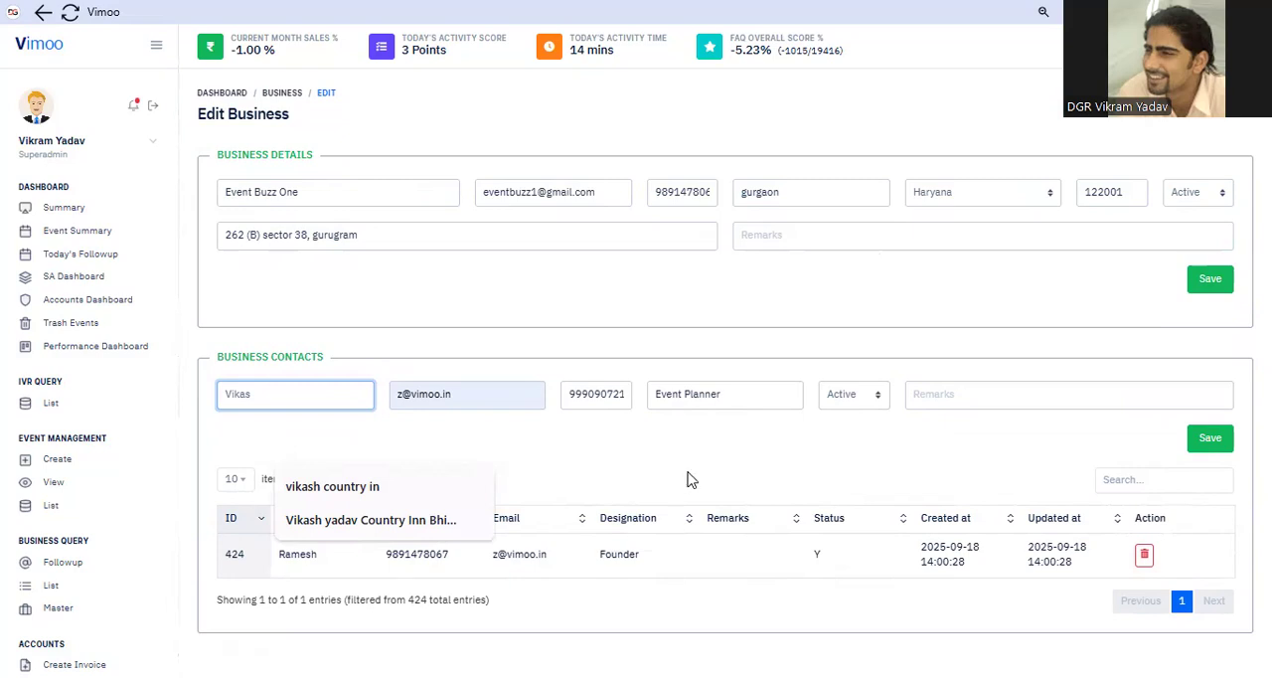
pyautogui.click(1068, 460)
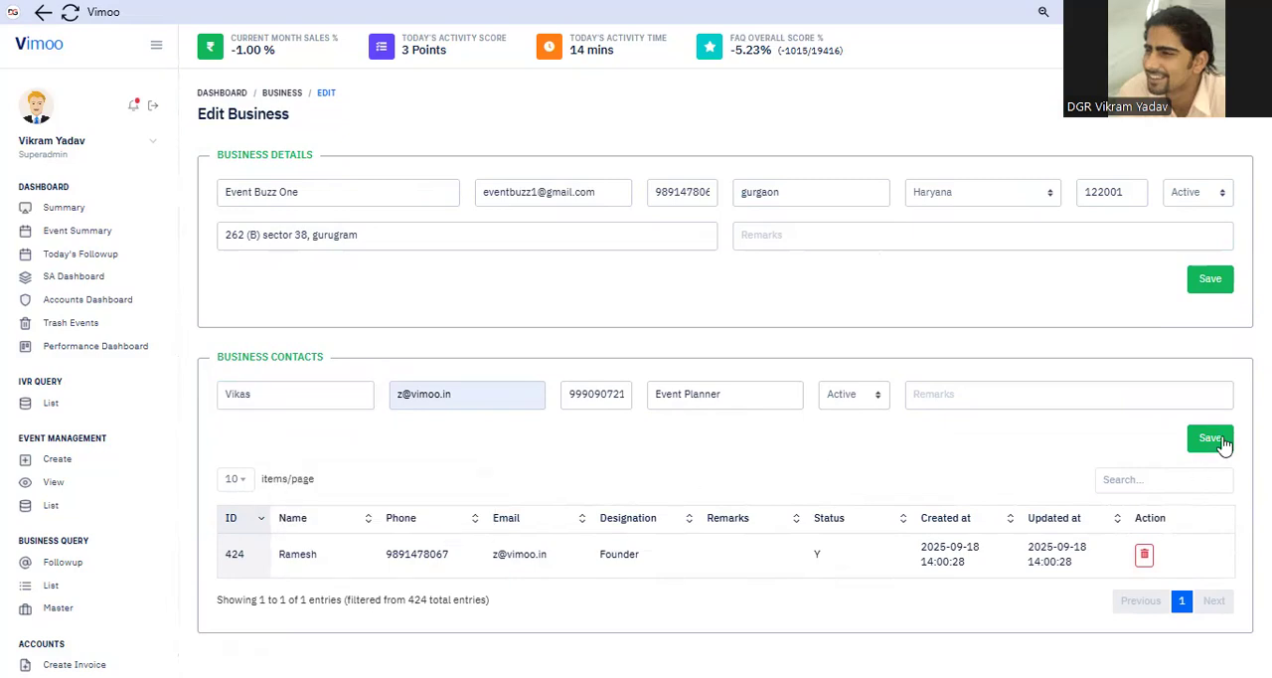
pyautogui.click(1217, 441)
# Clear the second contact's phone number and fill in a different one from the saved suggestions
pyautogui.click(591, 442)
pyautogui.press('BackSpace')
pyautogui.press('BackSpace')
pyautogui.press('BackSpace')
pyautogui.press('BackSpace')
pyautogui.press('BackSpace')
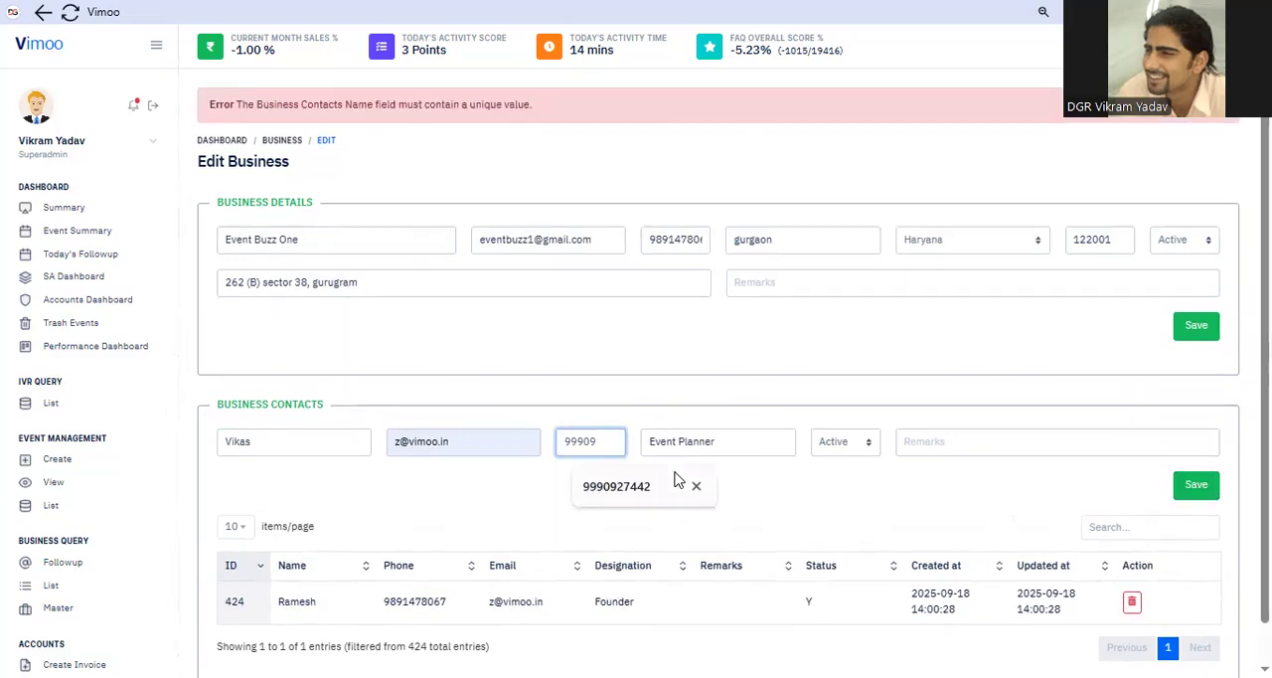
pyautogui.press('BackSpace')
pyautogui.press('BackSpace')
pyautogui.press('BackSpace')
pyautogui.press('BackSpace')
pyautogui.press('BackSpace')
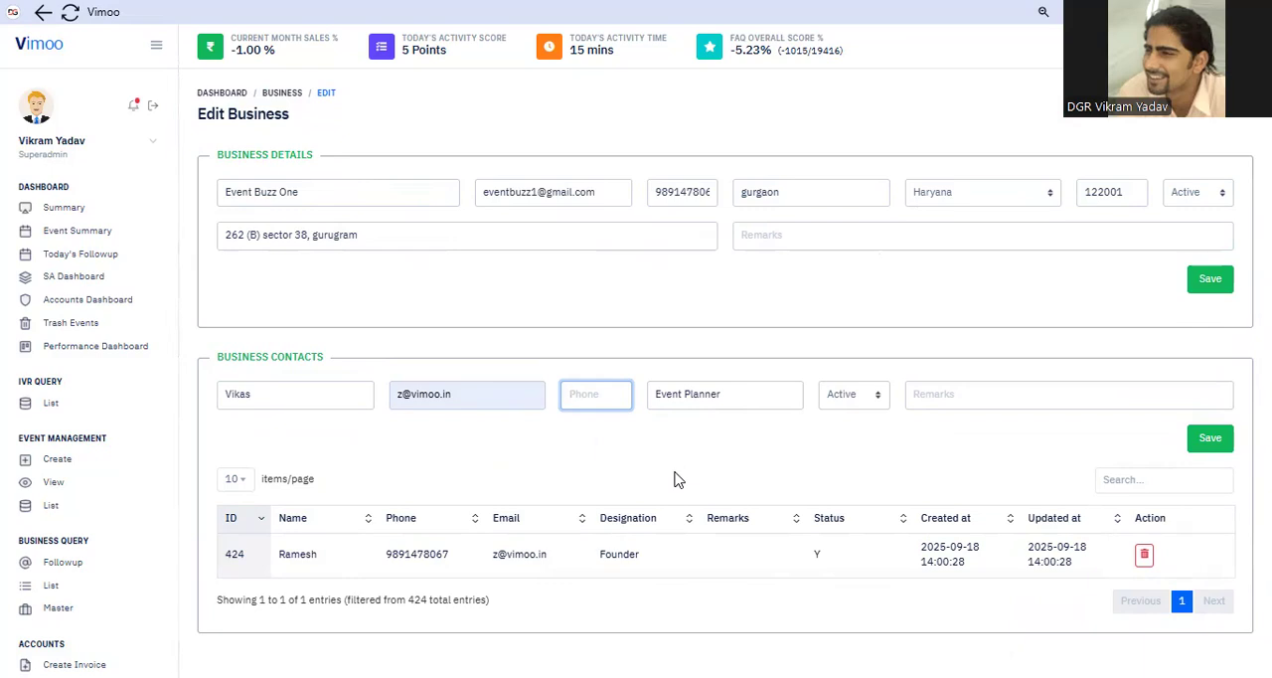
pyautogui.write('999')
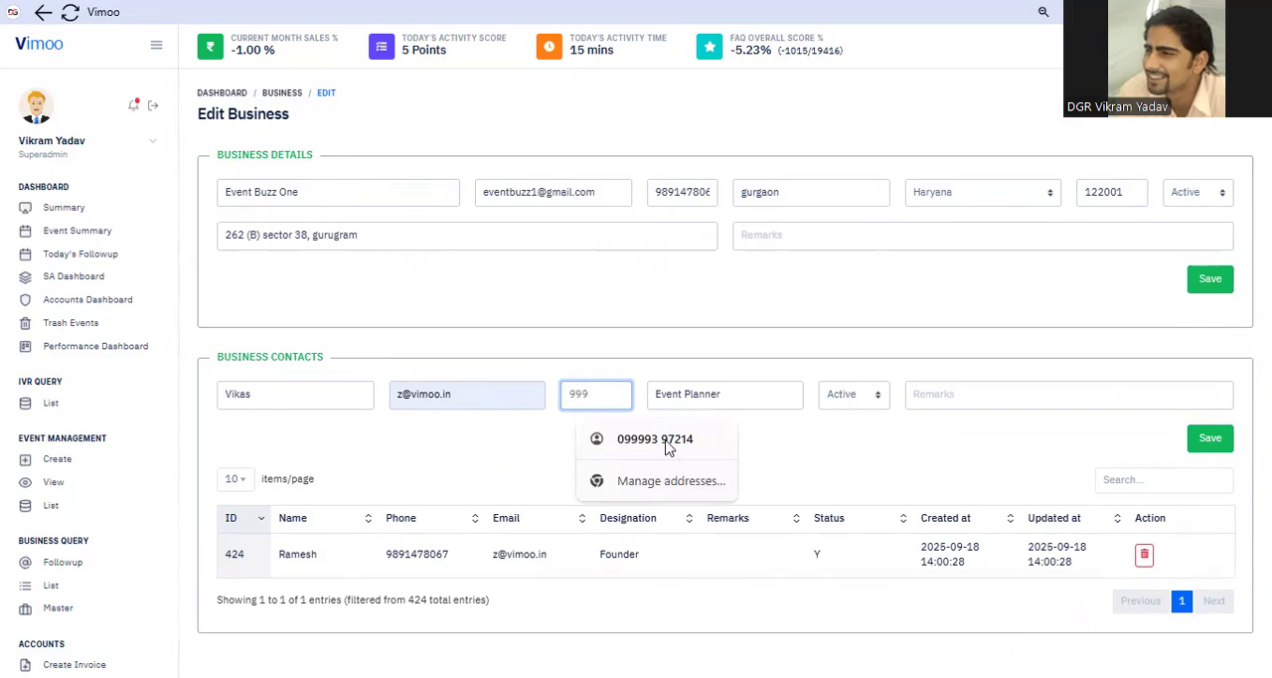
pyautogui.click(667, 445)
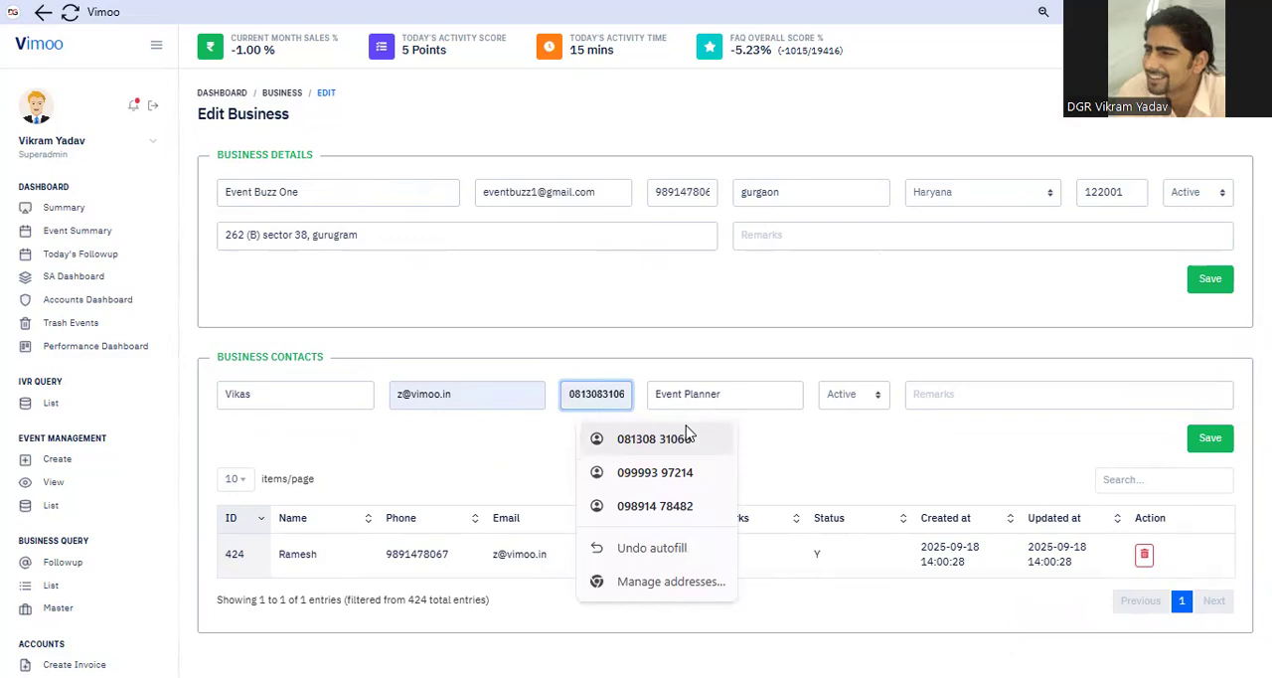
# Remove the leading zero from the second contact's phone number and try to save the contact
pyautogui.click(667, 440)
pyautogui.press('Left')
pyautogui.press('Home')
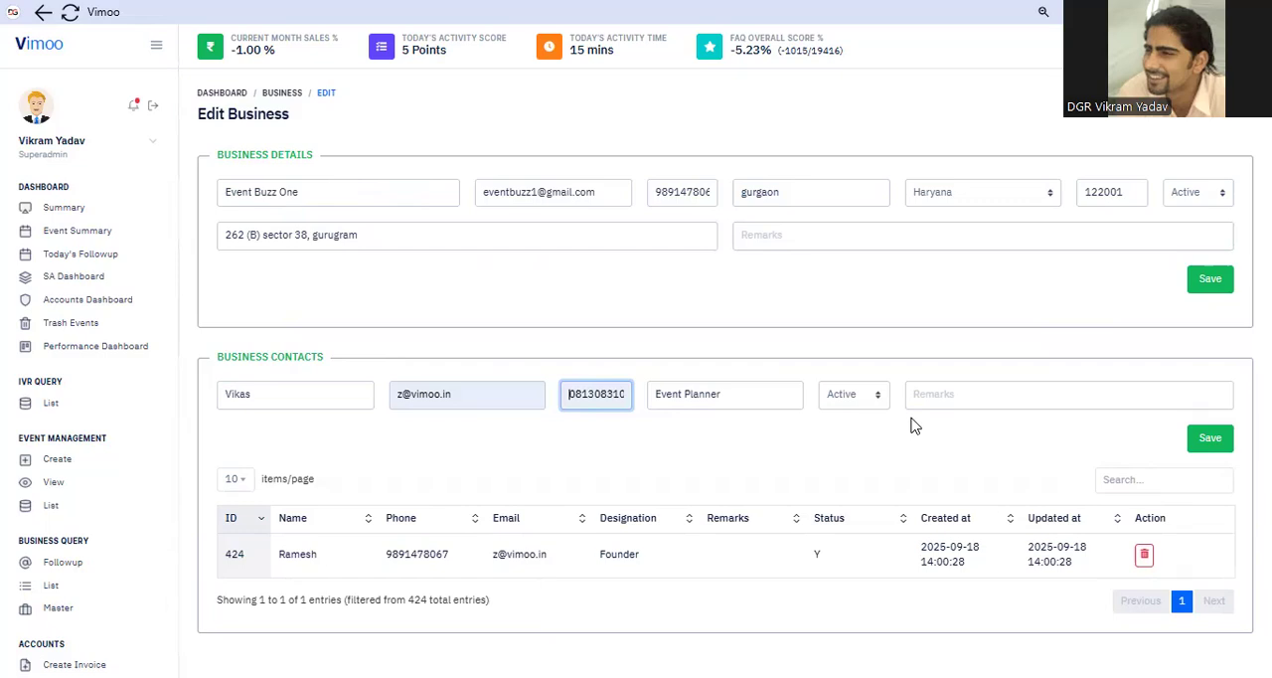
pyautogui.press('Delete')
pyautogui.click(912, 429)
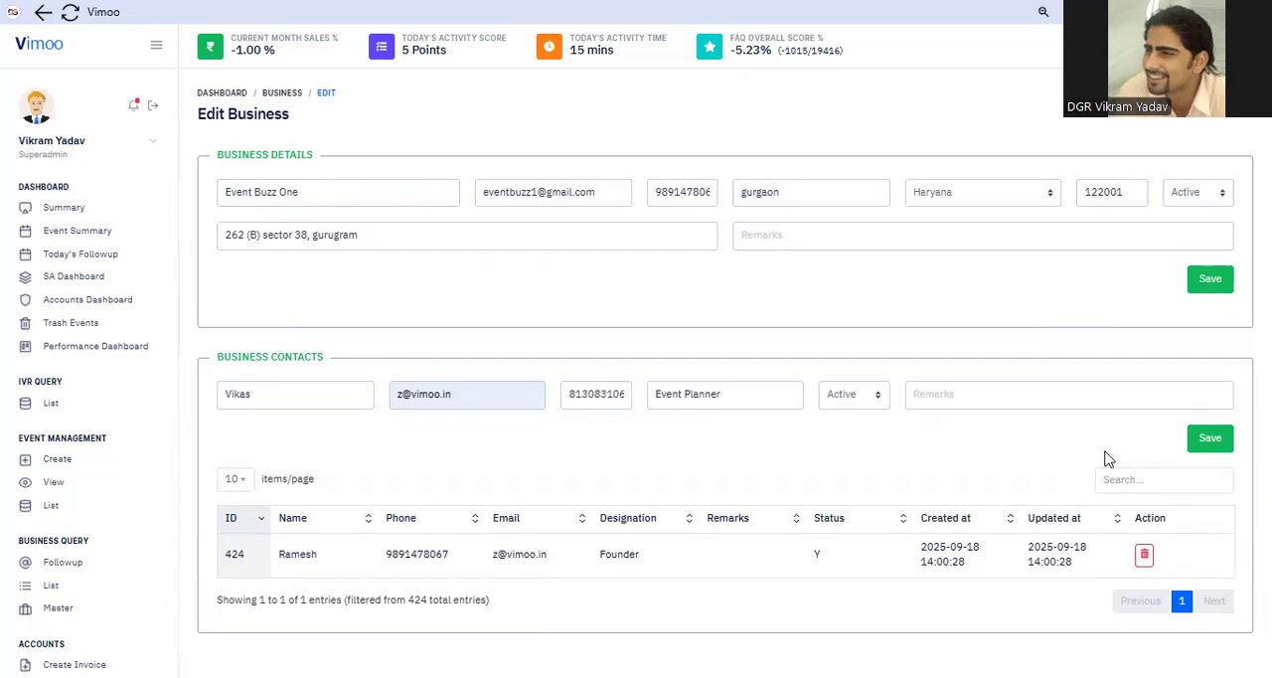
pyautogui.click(1208, 441)
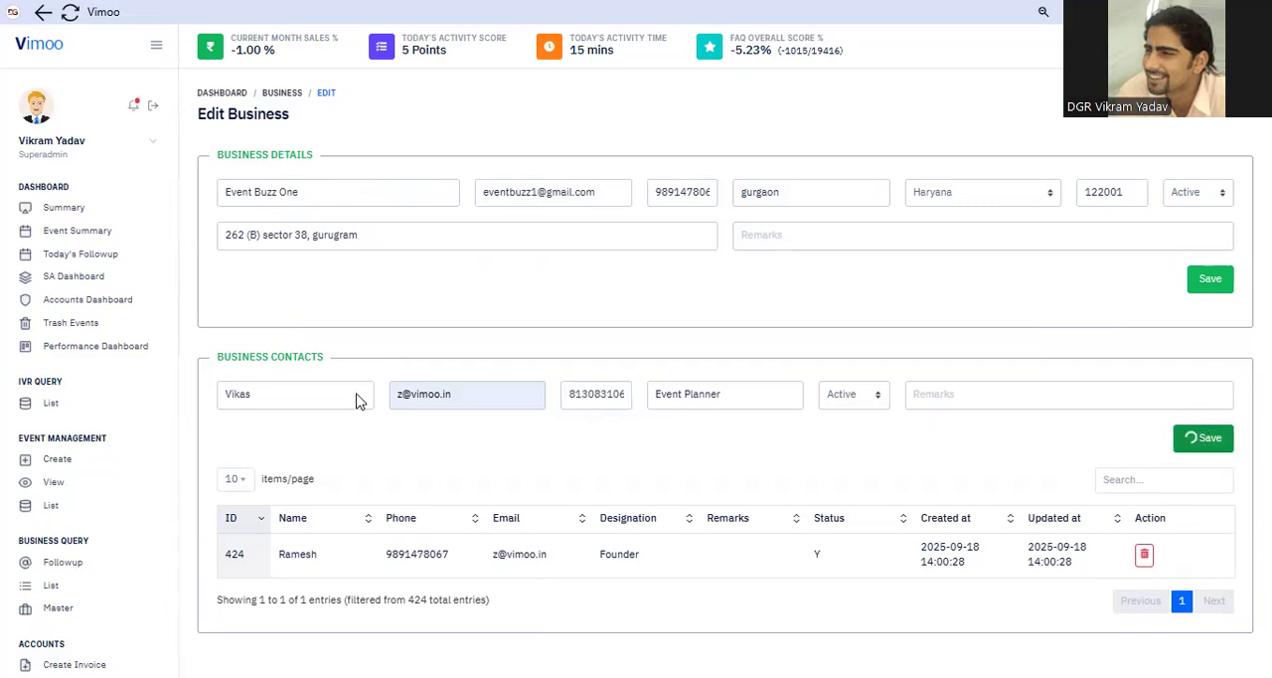
# Replace the second contact's name with a full name including the surname, and save the contact
pyautogui.click(290, 436)
pyautogui.press('BackSpace')
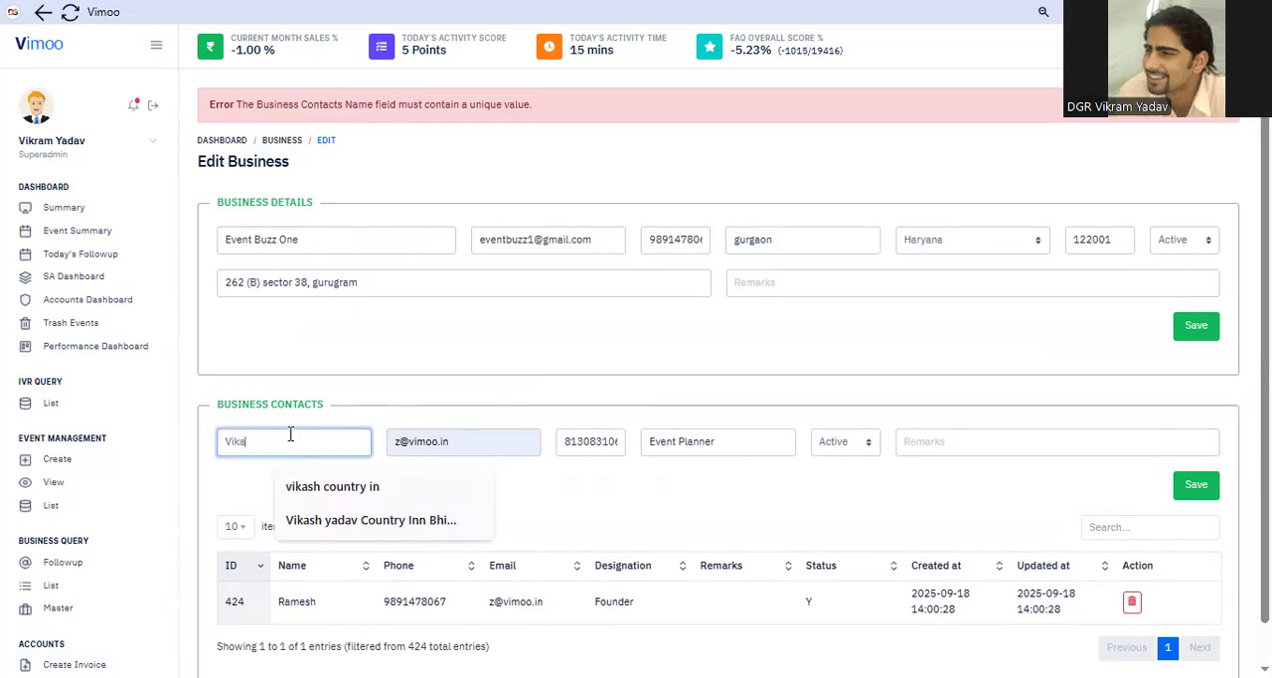
pyautogui.press('BackSpace')
pyautogui.press('BackSpace')
pyautogui.press('BackSpace')
pyautogui.write('ia')
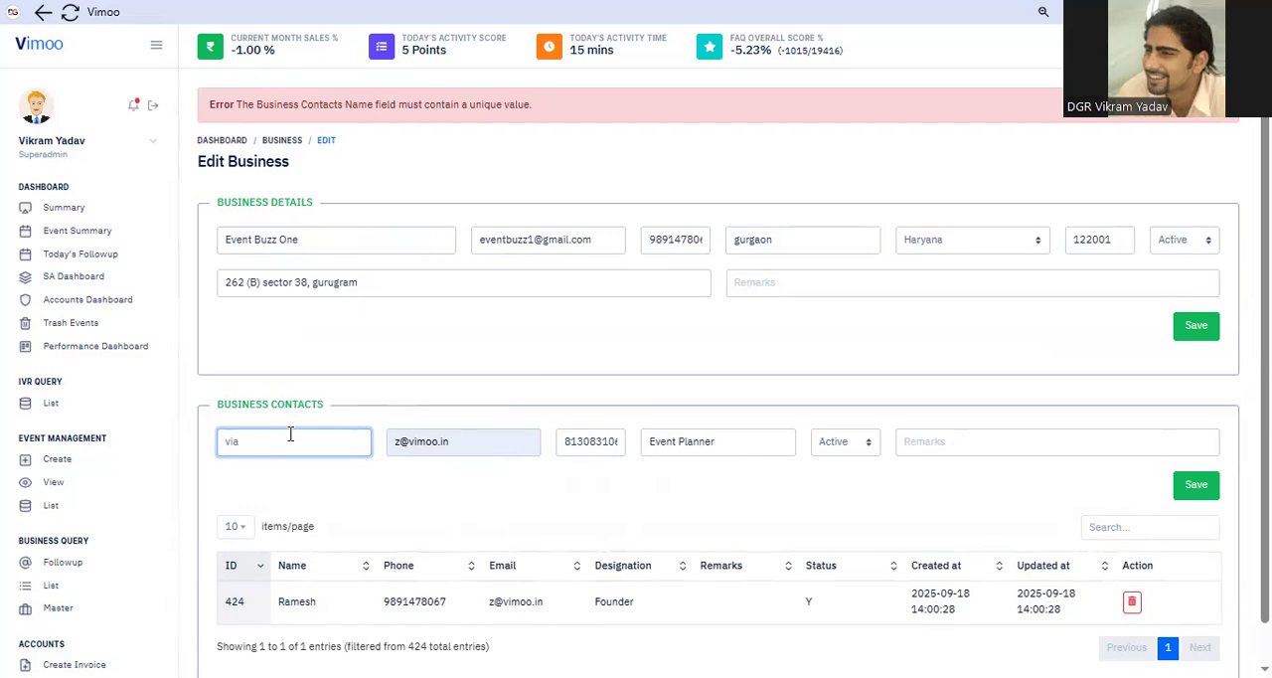
pyautogui.press('BackSpace')
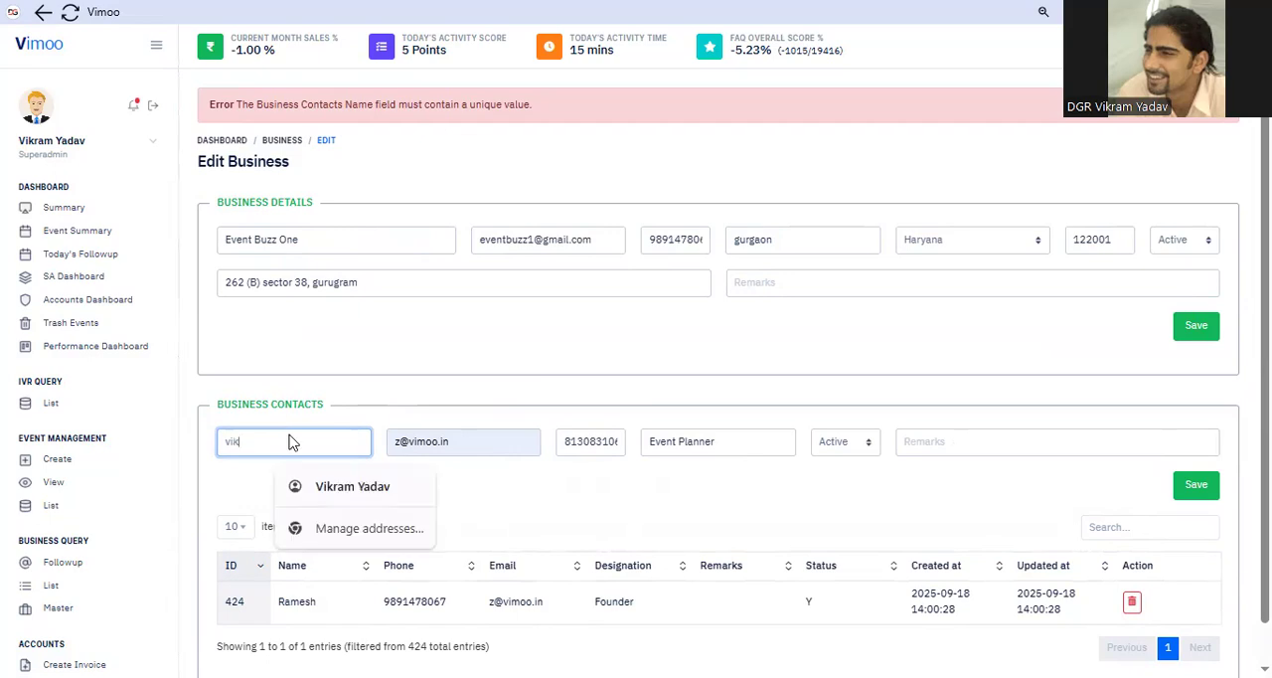
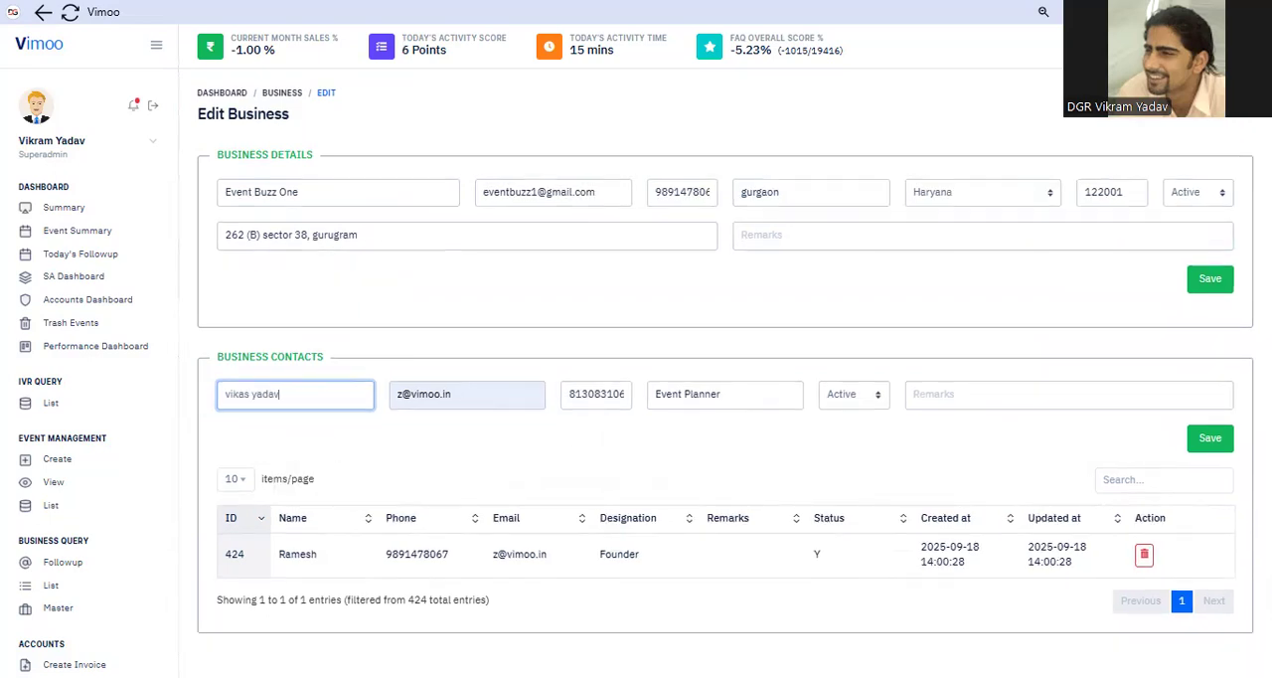
pyautogui.click(1207, 439)
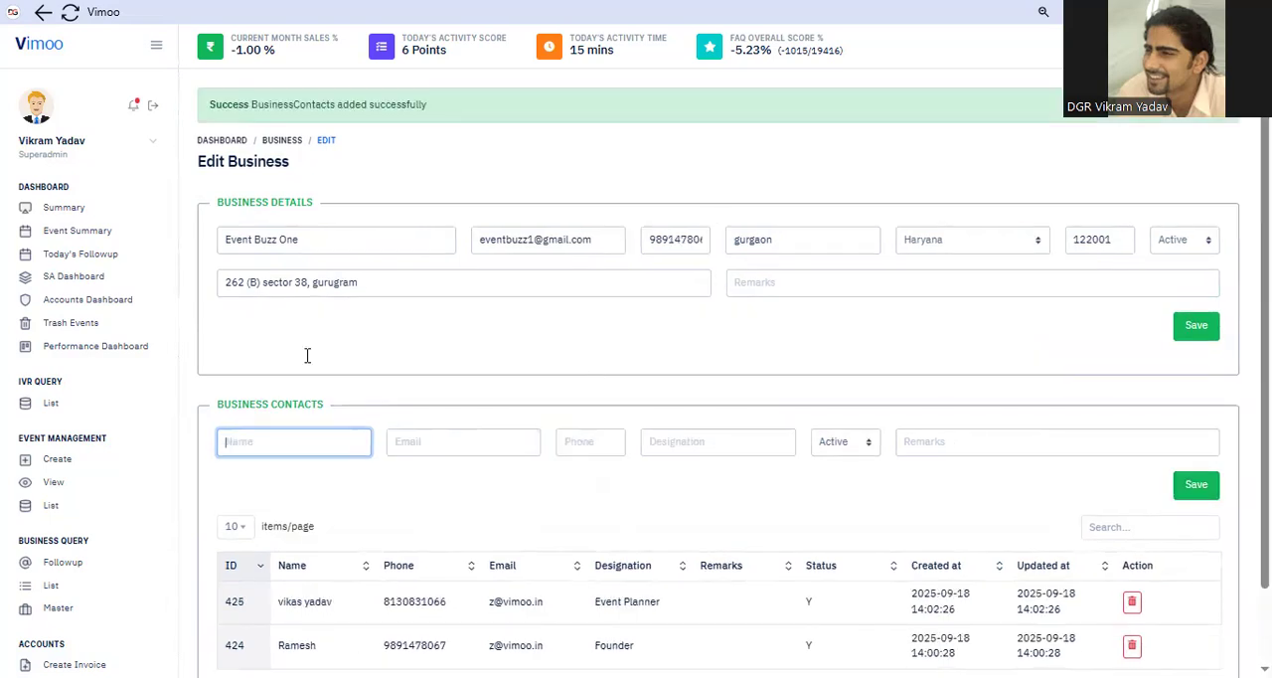
# Reopen Event Buzz One from the Business Master and review its saved contacts
pyautogui.scroll(-1, 304, 356)
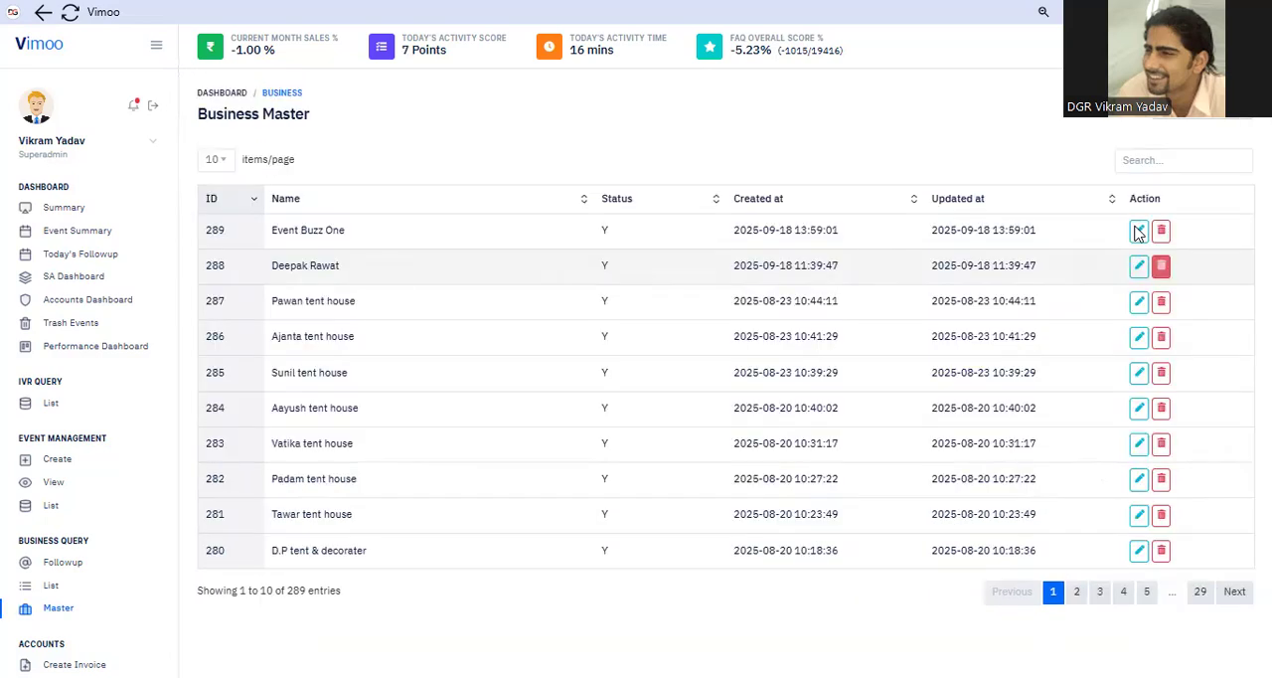
pyautogui.click(1139, 230)
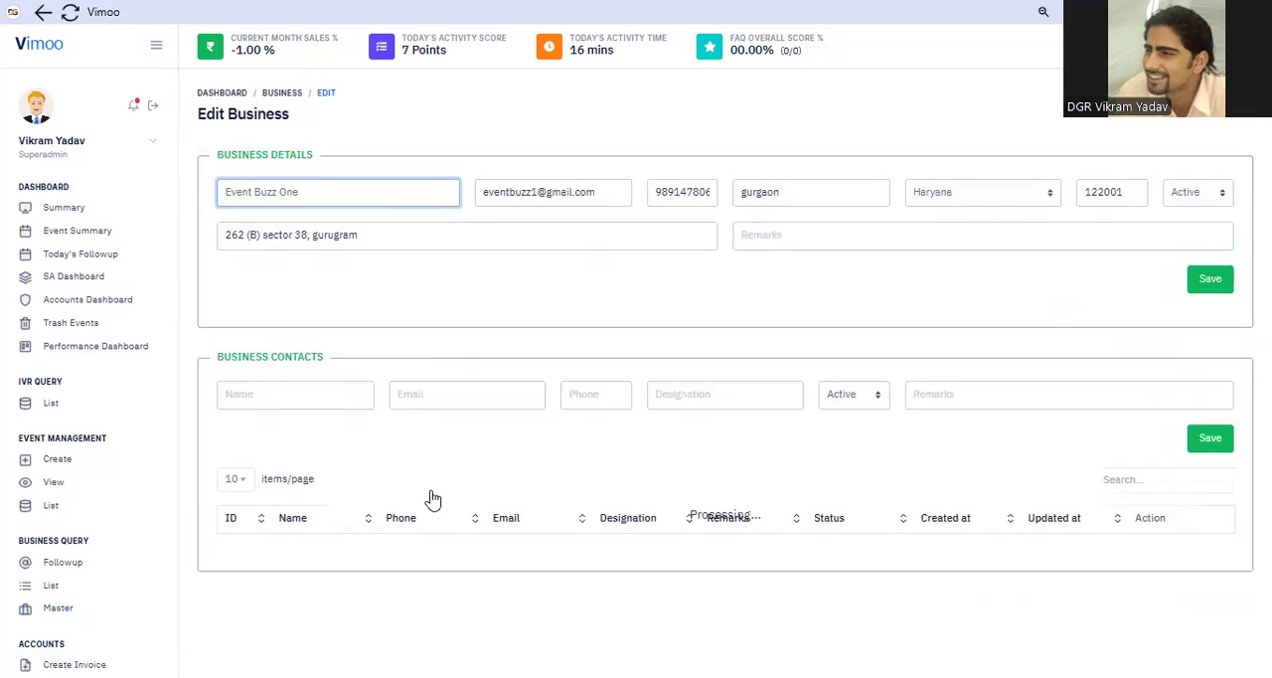
pyautogui.click(260, 400)
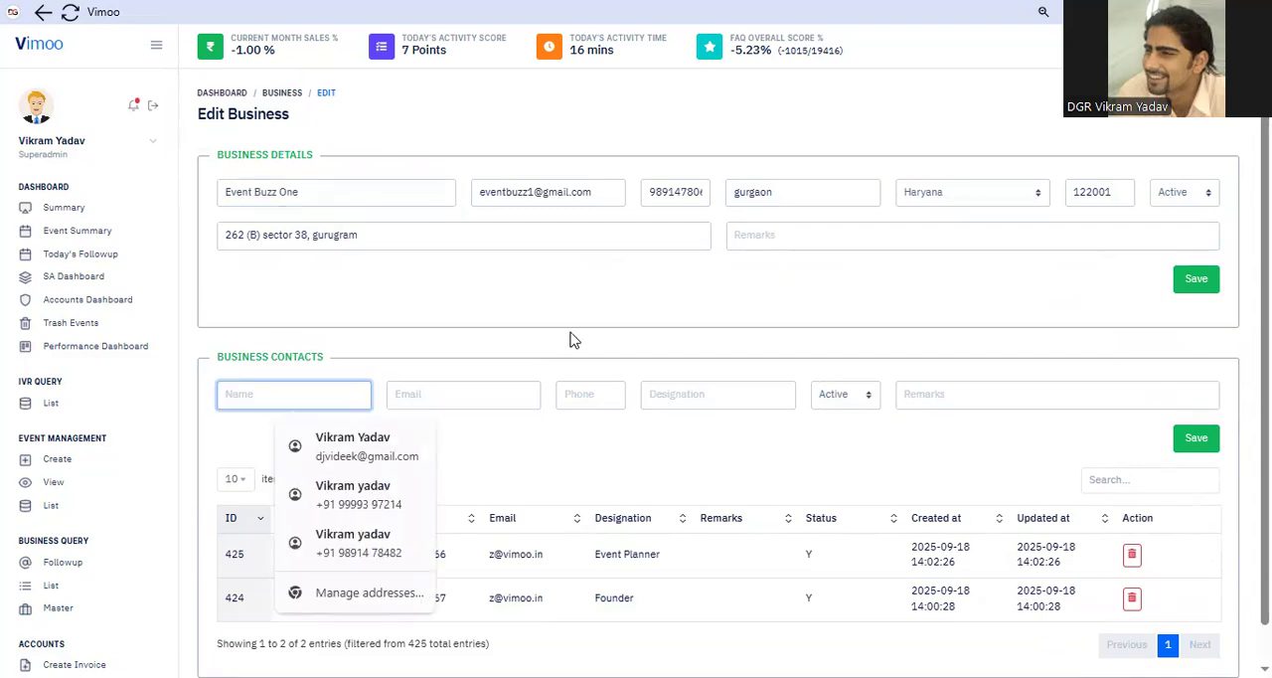
pyautogui.click(571, 340)
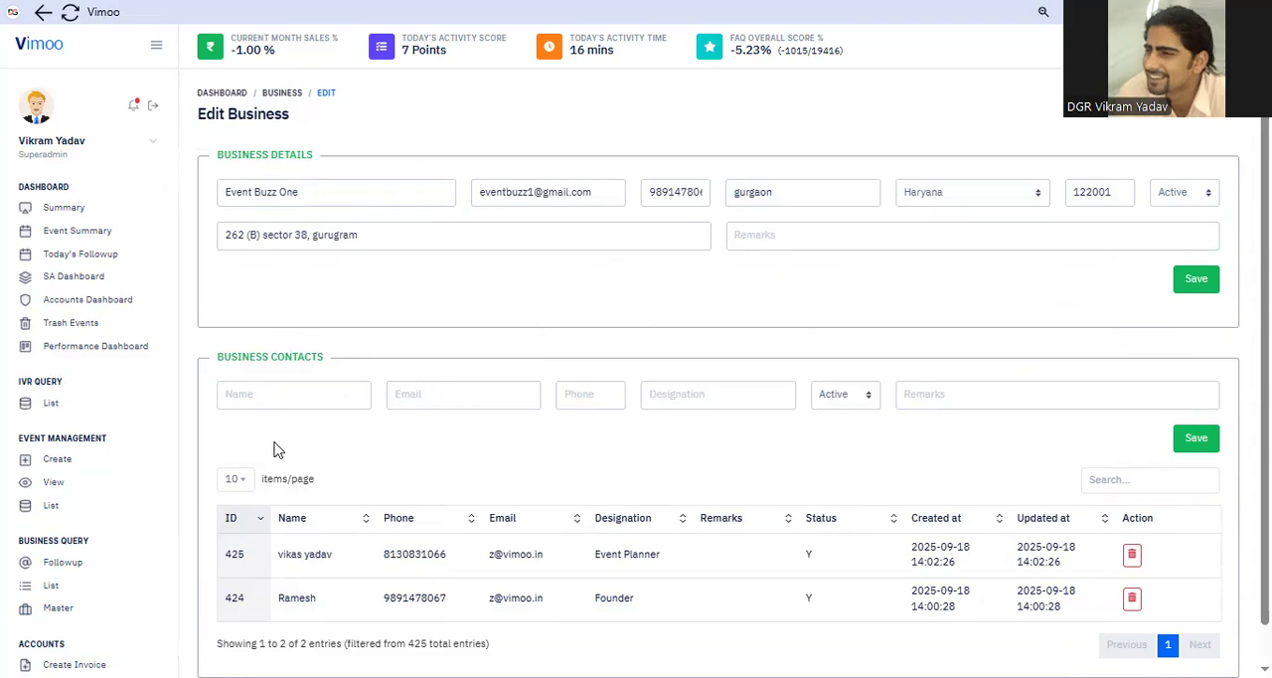
# Start a new business followup and choose Event Buzz One as its business
pyautogui.click(72, 569)
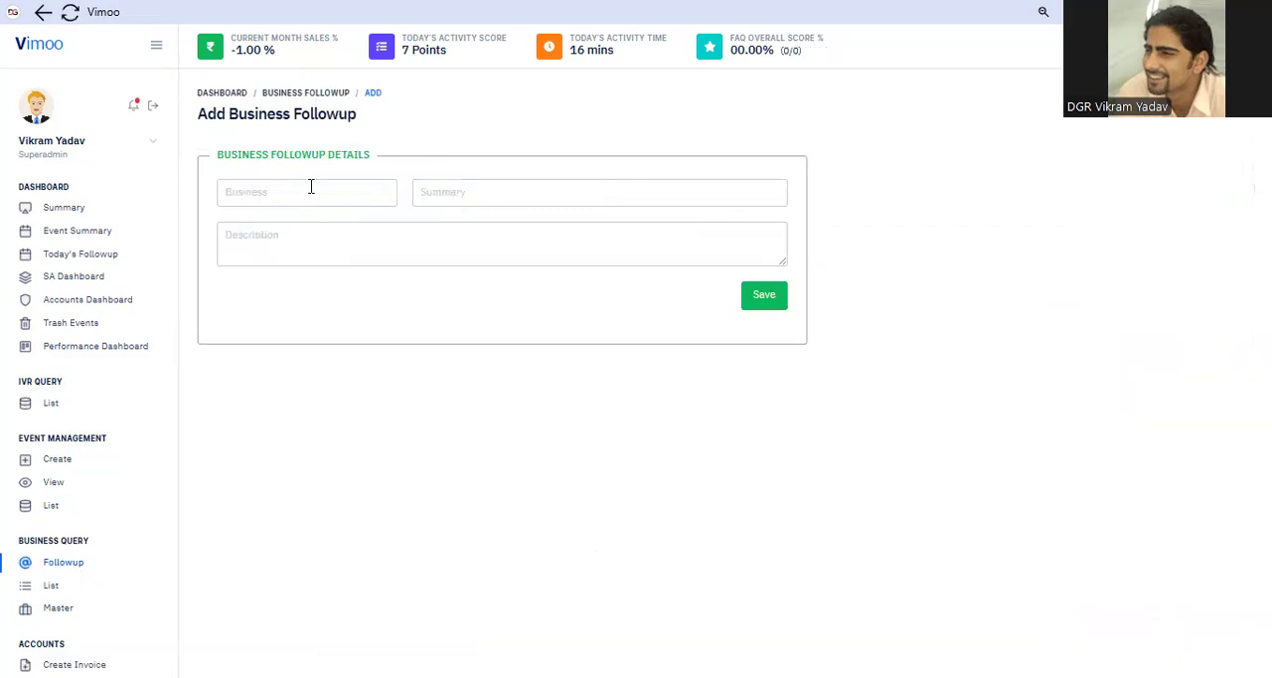
pyautogui.click(311, 187)
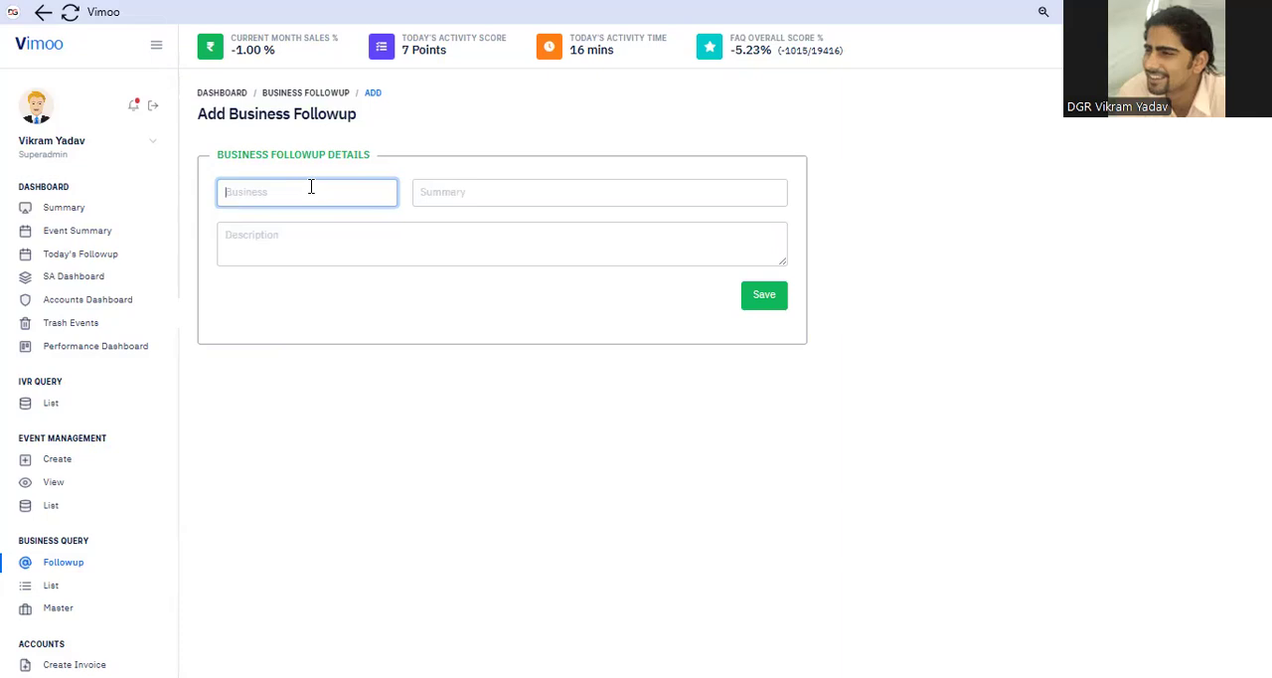
pyautogui.write('event')
pyautogui.click(289, 221)
# Give the followup the summary "meeting" and the description "dj booking", and save it
pyautogui.click(516, 201)
pyautogui.click(528, 239)
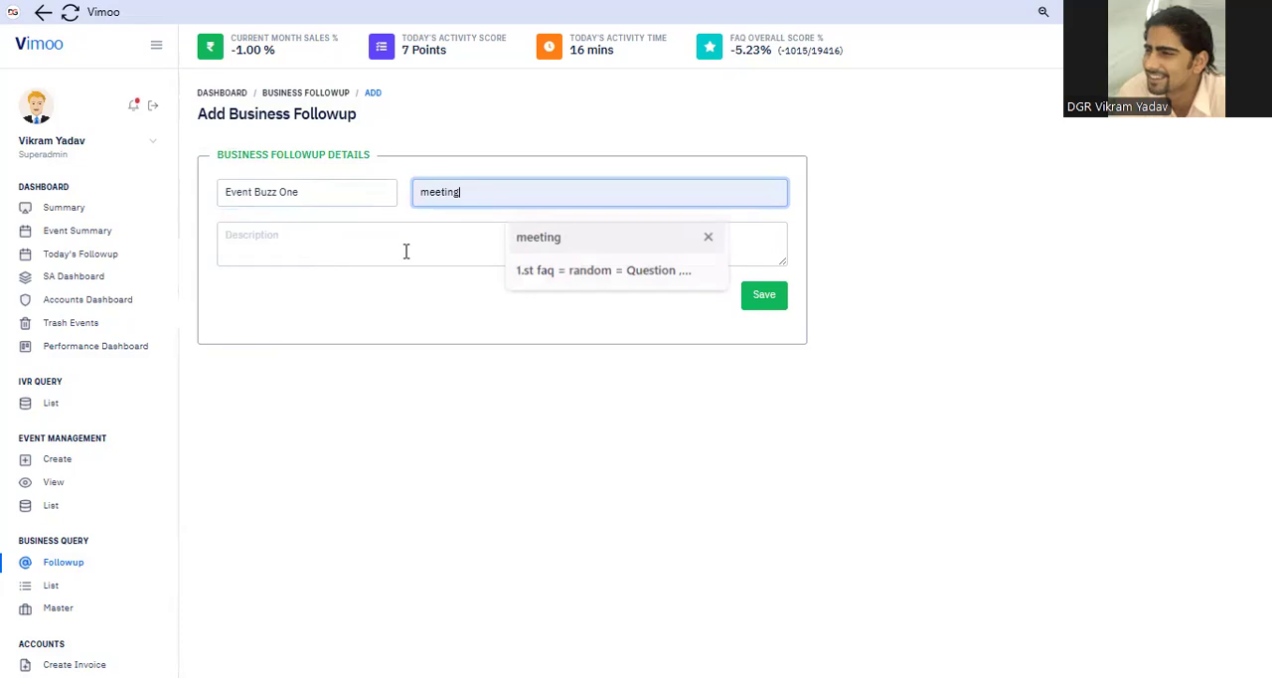
pyautogui.click(405, 251)
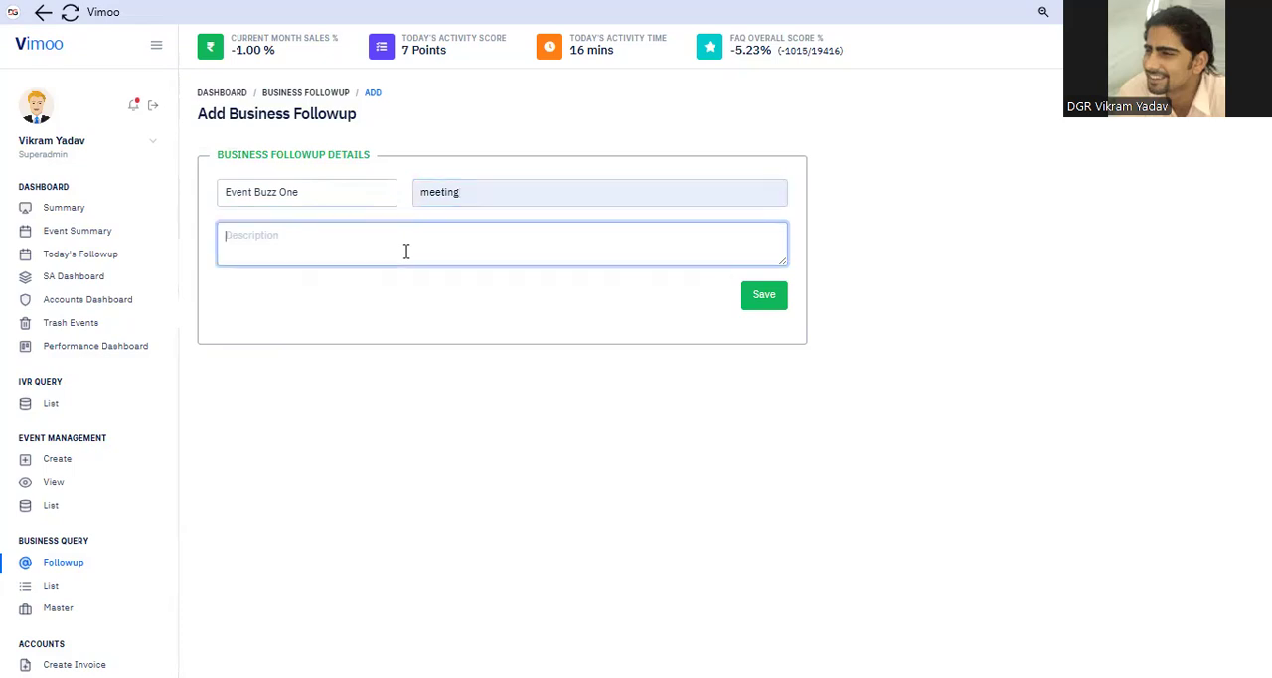
pyautogui.write('dj booking')
pyautogui.click(765, 298)
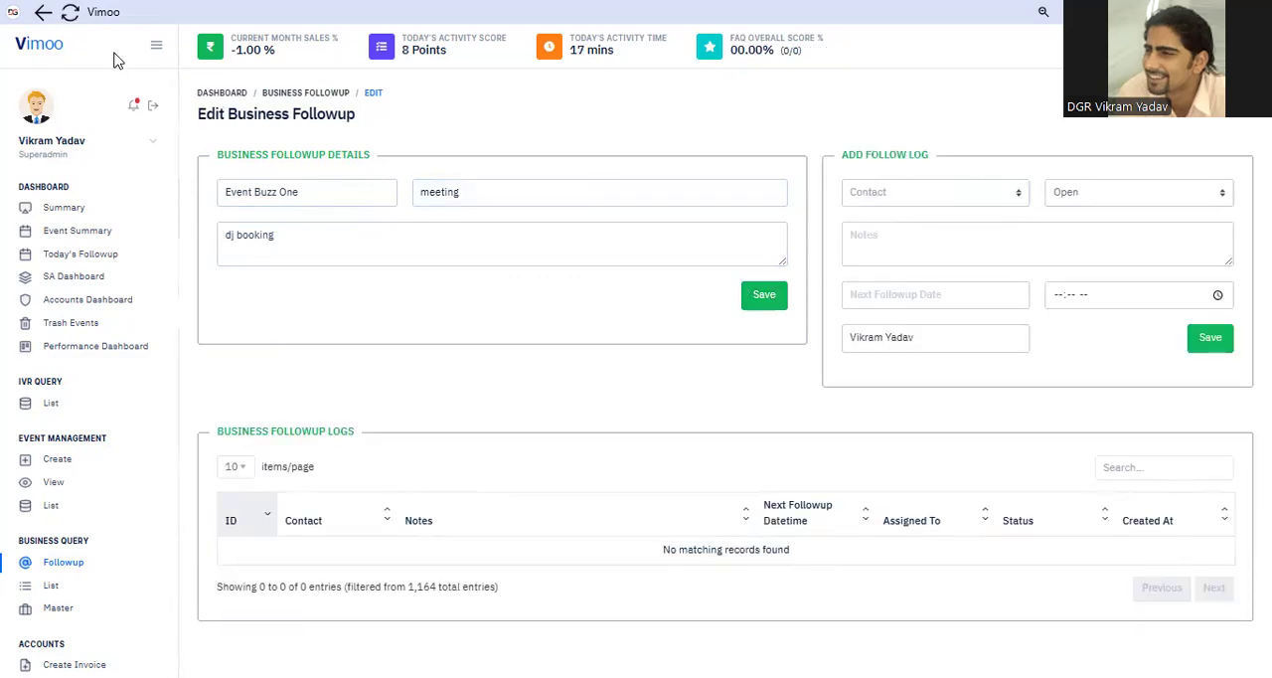
# Select the Founder as the follow log's contact and keep the log's status Open
pyautogui.click(984, 195)
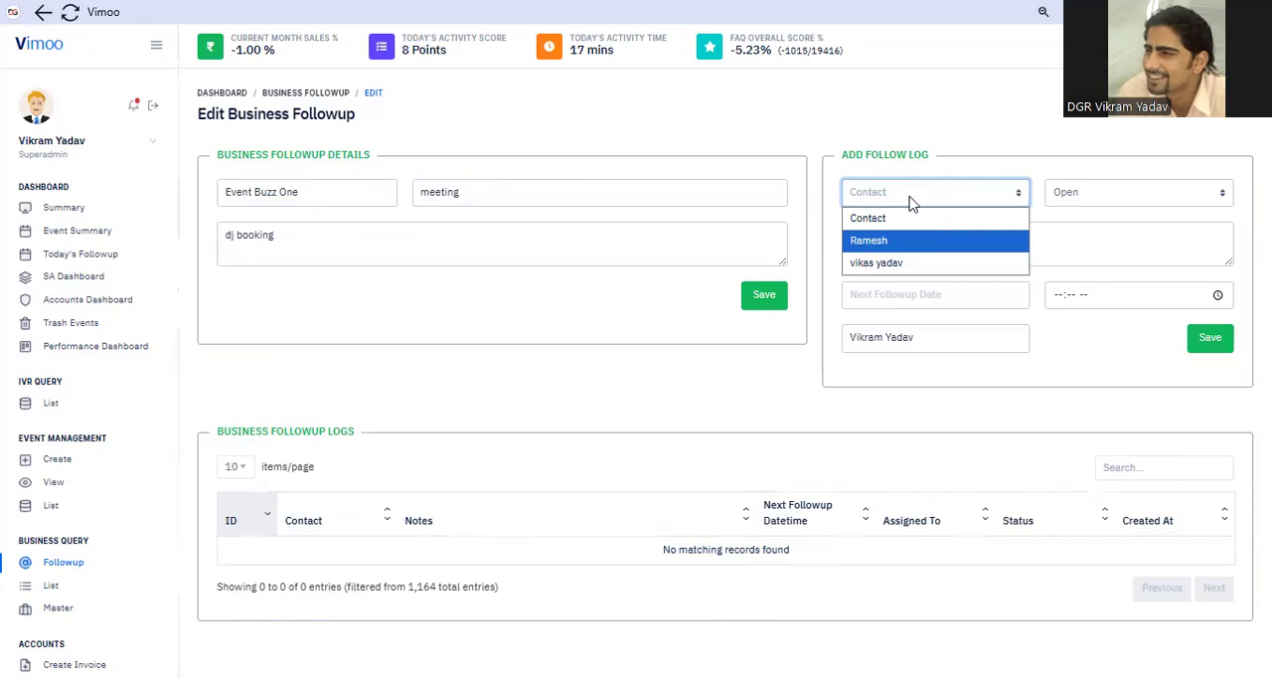
pyautogui.press('Return')
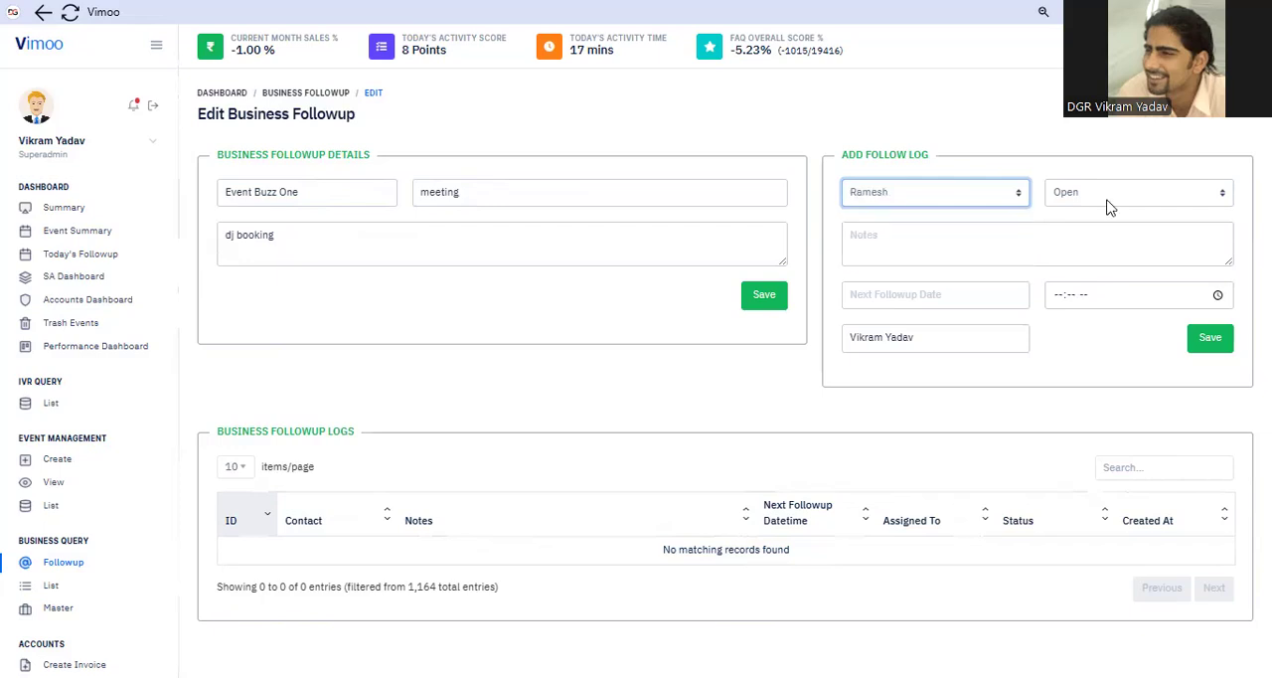
pyautogui.click(1105, 199)
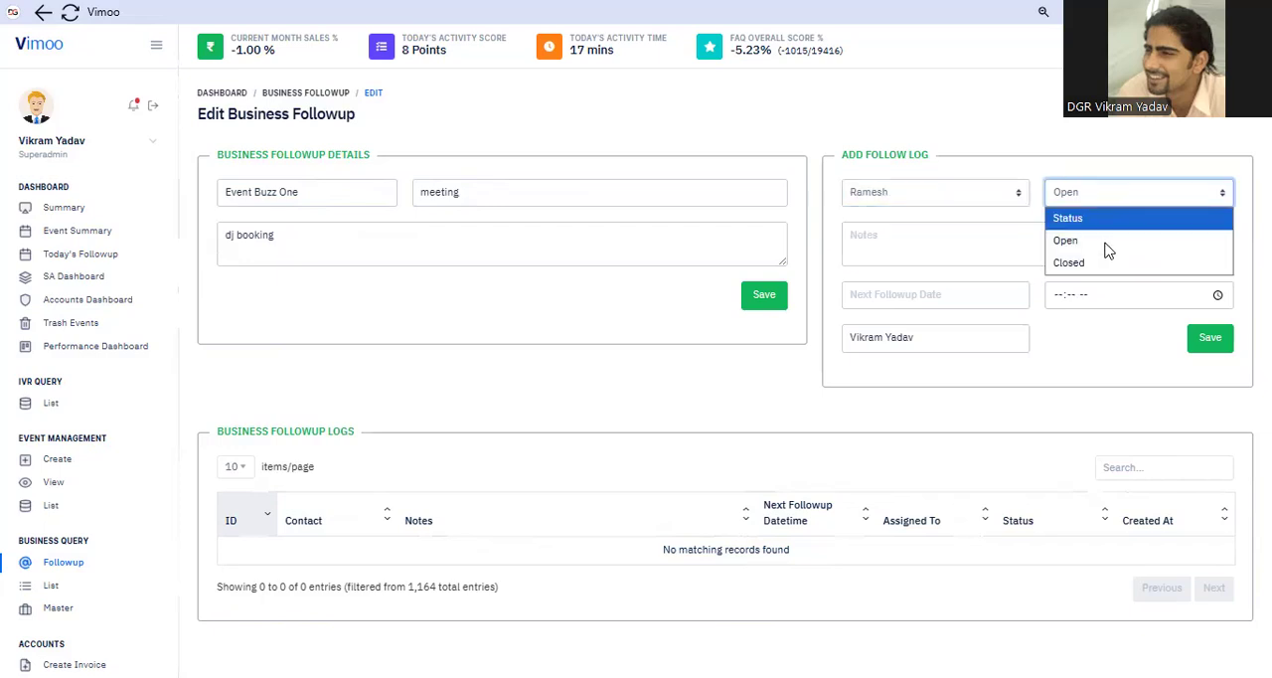
# Enter the follow log note "next time milr baat krty hai we have a event in dec 2025"
pyautogui.click(963, 245)
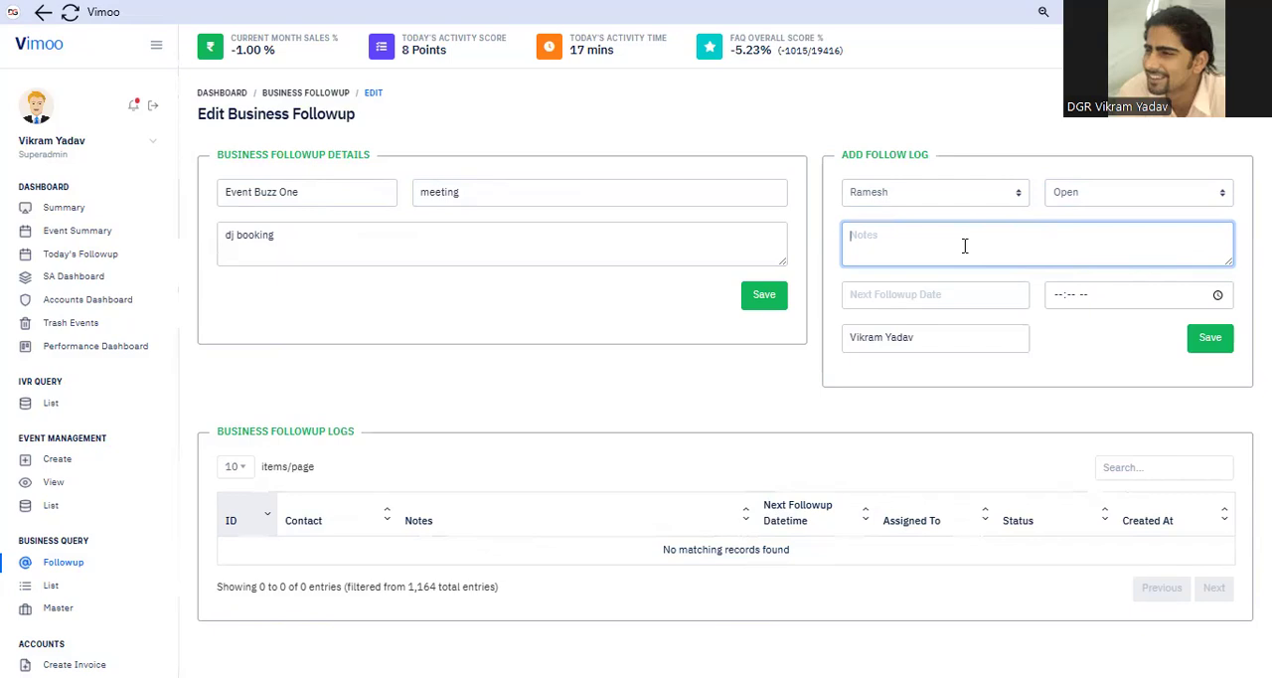
pyautogui.write('n')
pyautogui.write('e')
pyautogui.write('xt tl')
pyautogui.write('me')
pyautogui.write(' m')
pyautogui.write('il')
pyautogui.write('r ba')
pyautogui.write('at ')
pyautogui.write('krty')
pyautogui.write(' hai')
pyautogui.write(' we have')
pyautogui.write(' a even')
pyautogui.write('t in')
pyautogui.write(' ded')
pyautogui.write(' 2')
pyautogui.write('02')
pyautogui.write('5')
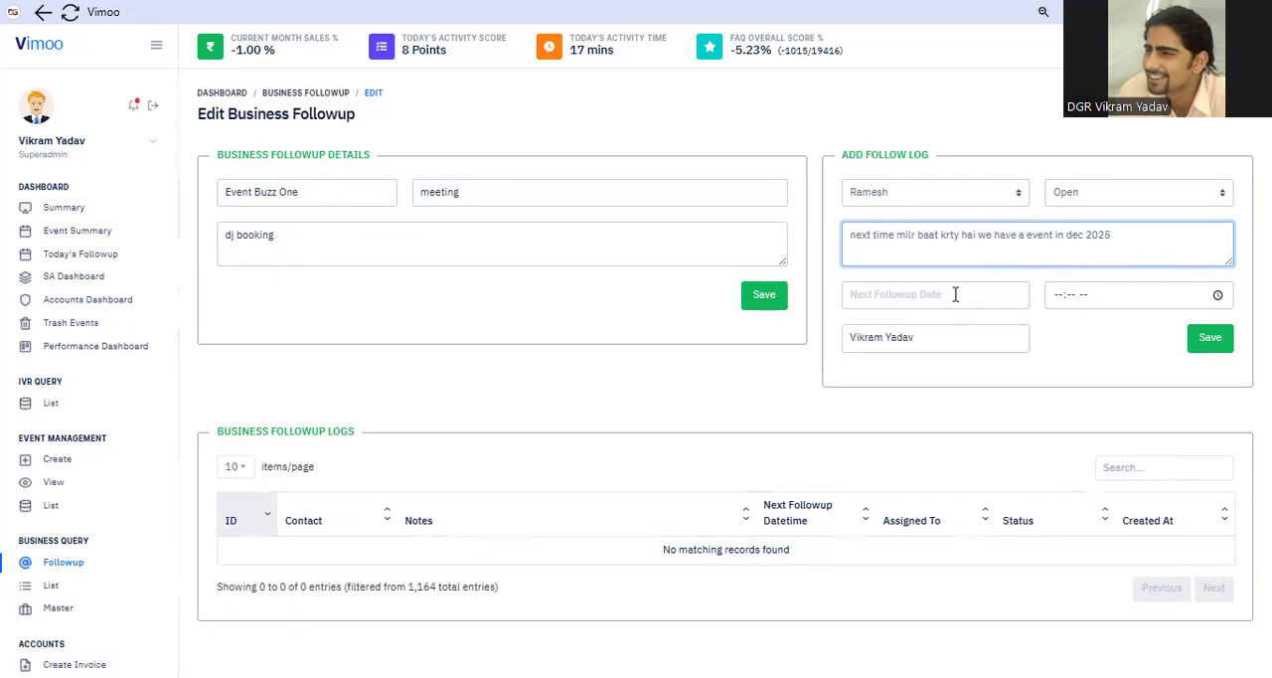
# Set the next followup to 20-09-2025 at 11:11 PM and save the follow log
pyautogui.press('Tab')
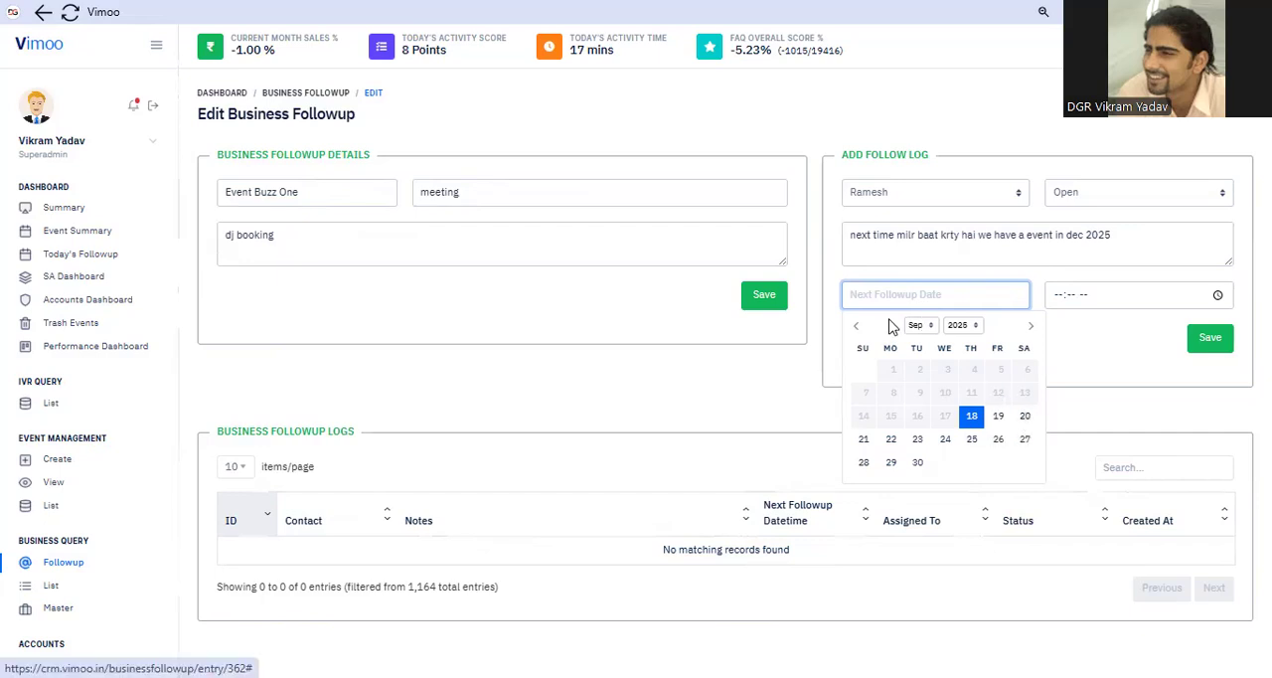
pyautogui.click(1024, 416)
pyautogui.click(1061, 306)
pyautogui.write('1111p')
pyautogui.click(1078, 346)
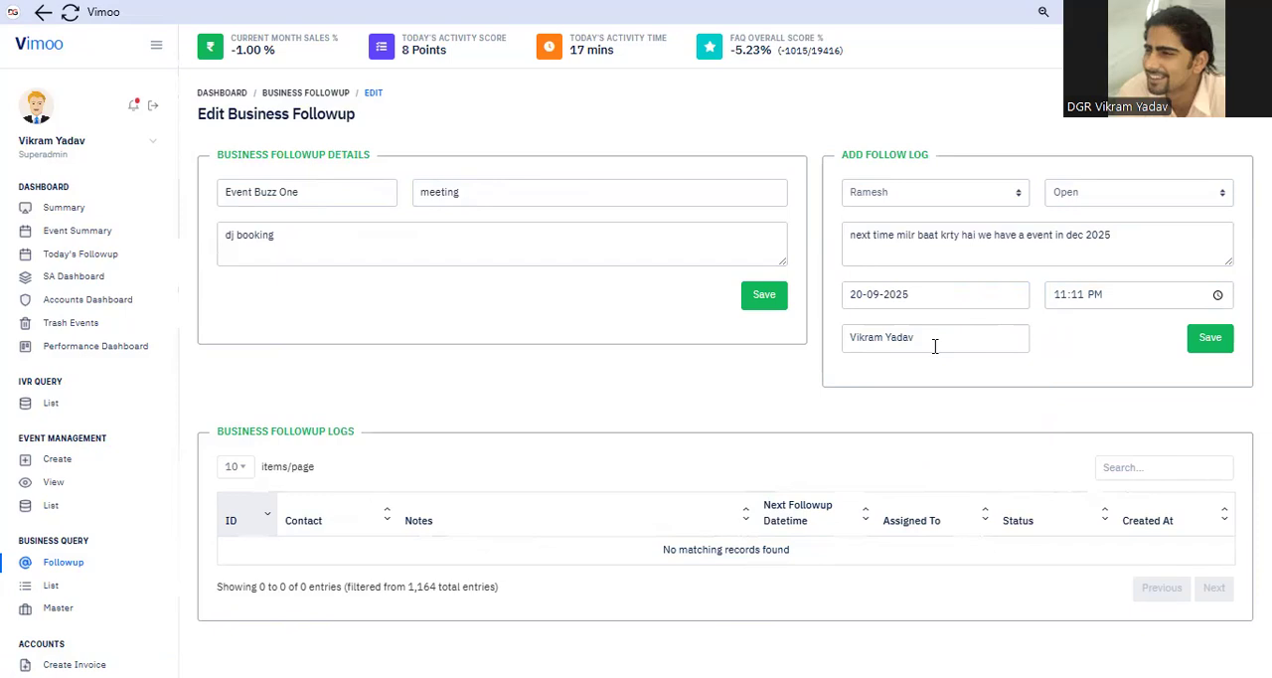
pyautogui.click(1204, 342)
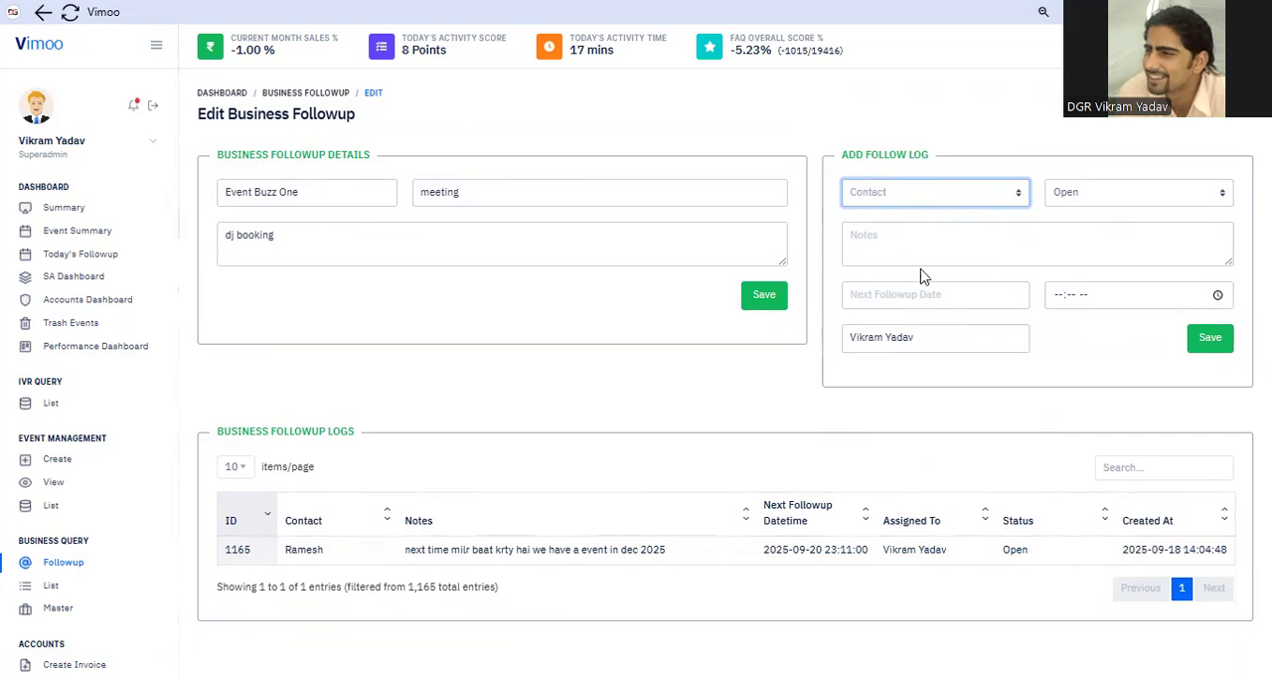
pyautogui.click(896, 241)
pyautogui.click(897, 241)
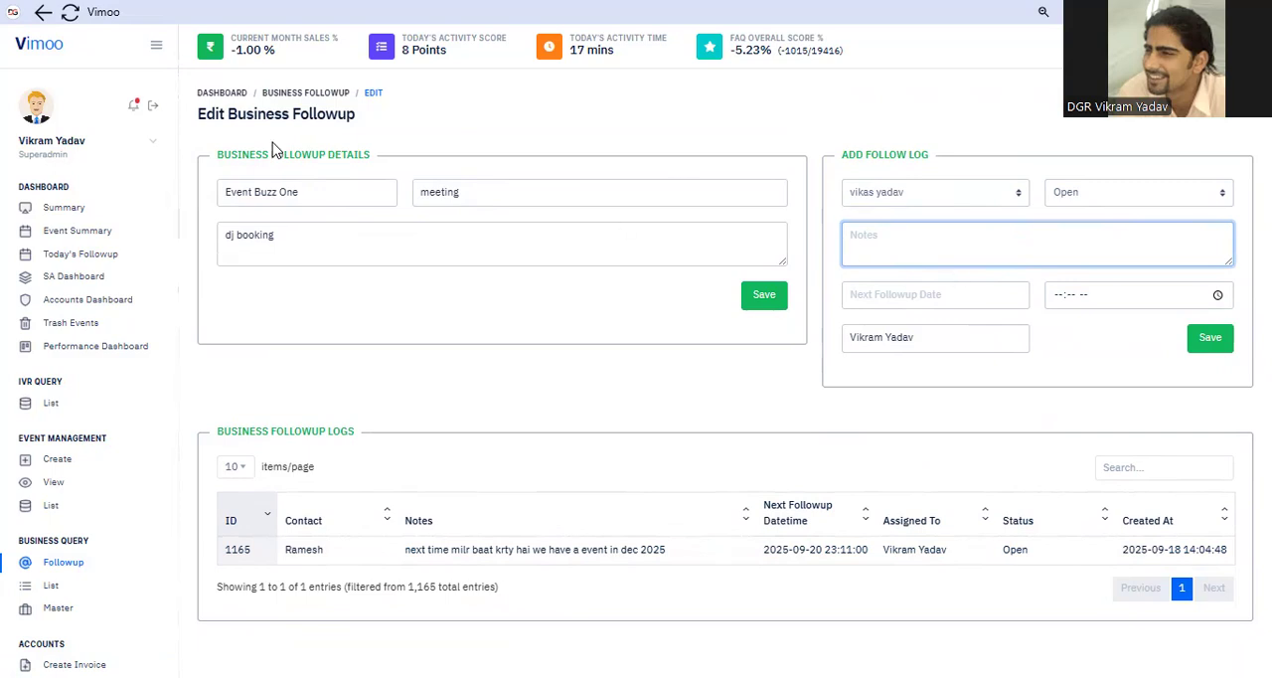
pyautogui.tripleClick(336, 167)
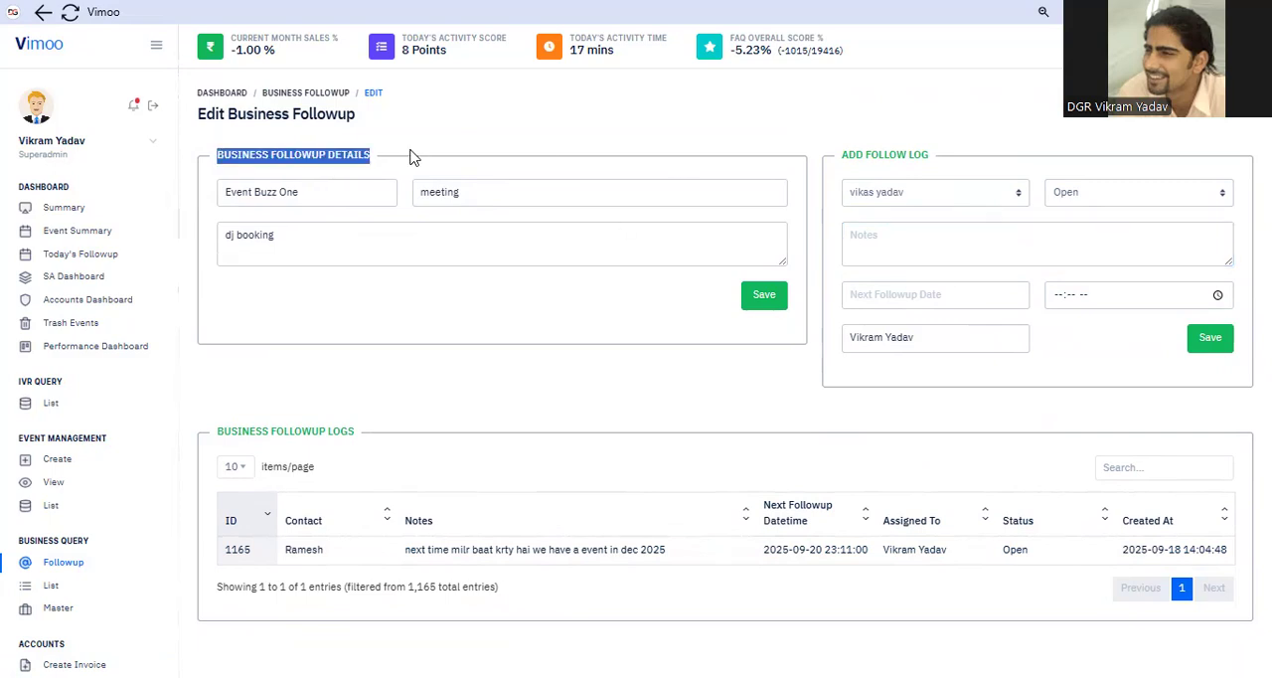
pyautogui.click(571, 139)
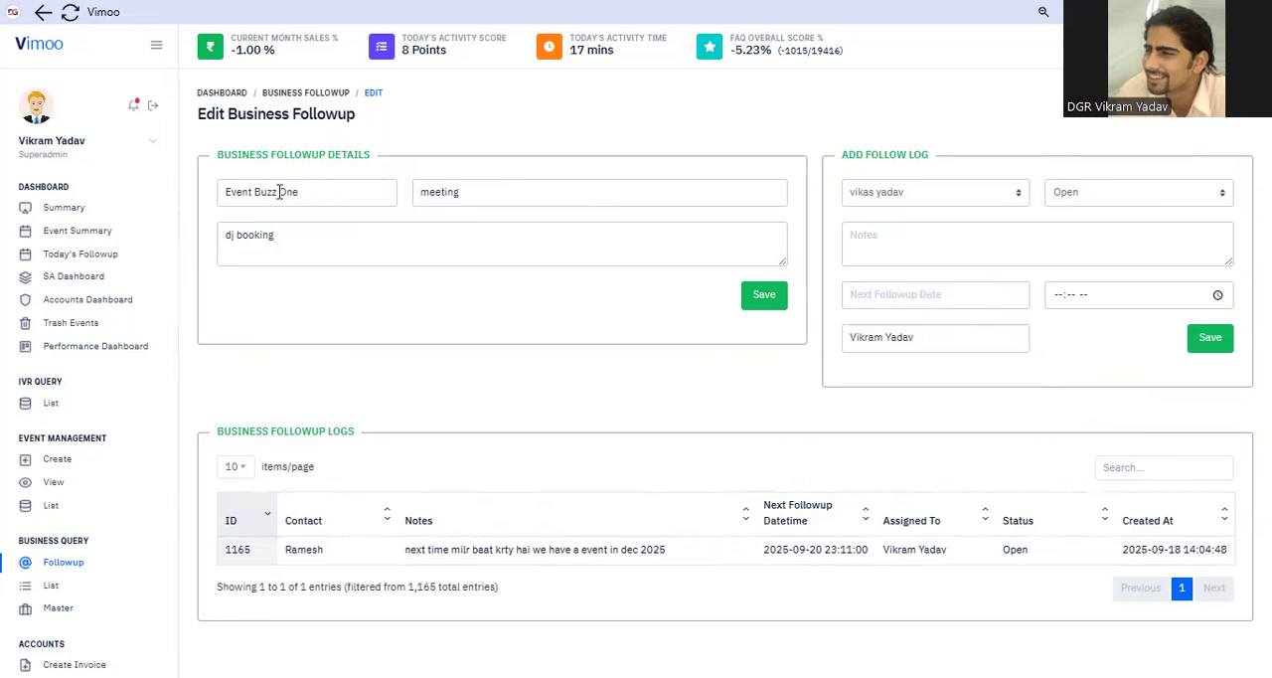
pyautogui.click(350, 343)
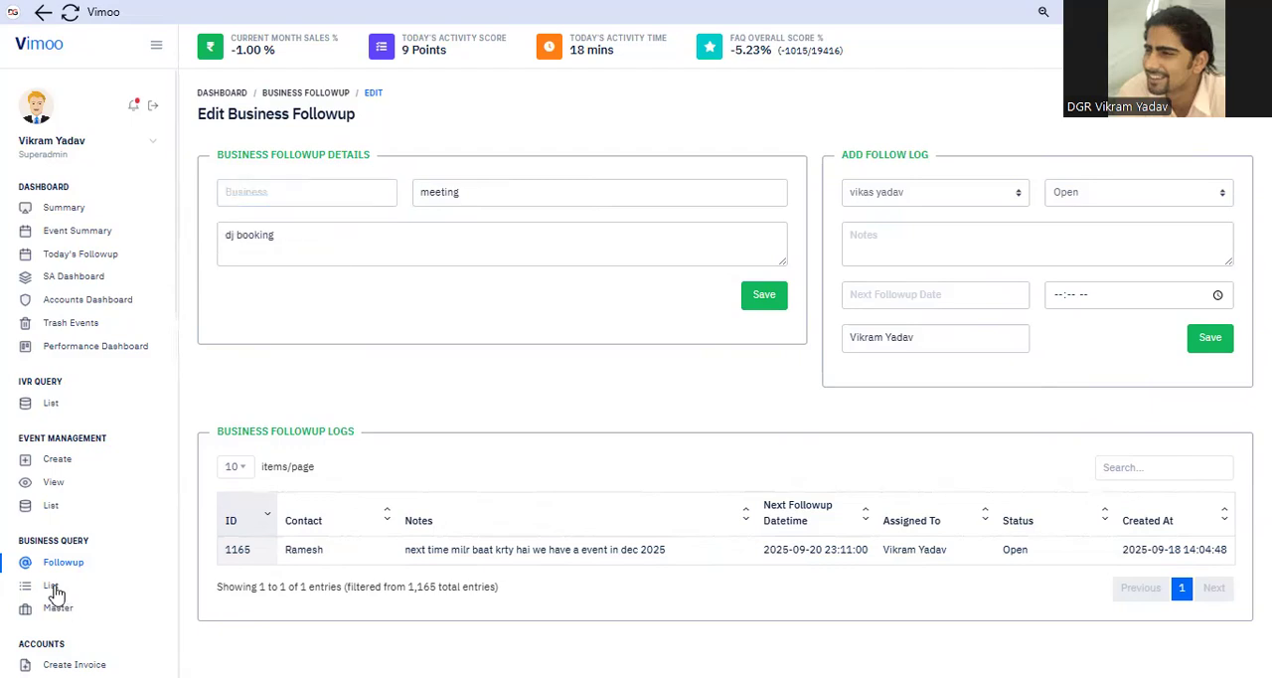
# Reopen the Event Buzz One followup from the followup list and select the Event Planner contact for a new log
pyautogui.click(71, 560)
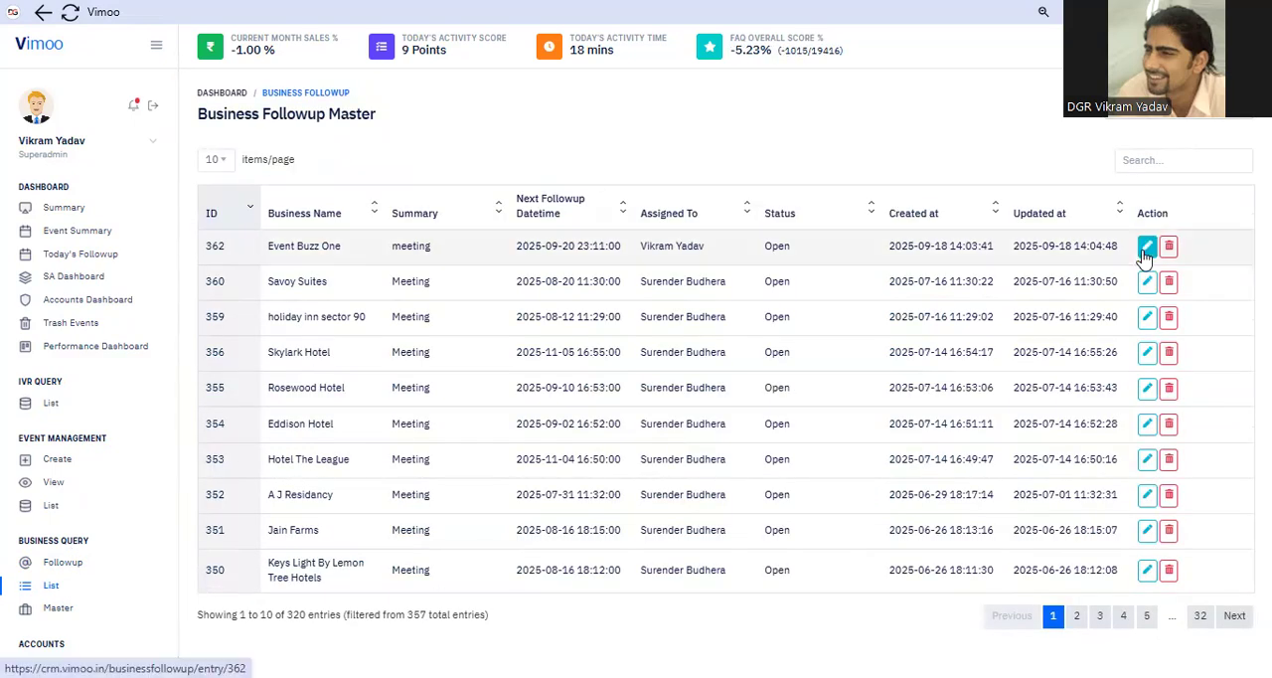
pyautogui.click(1146, 248)
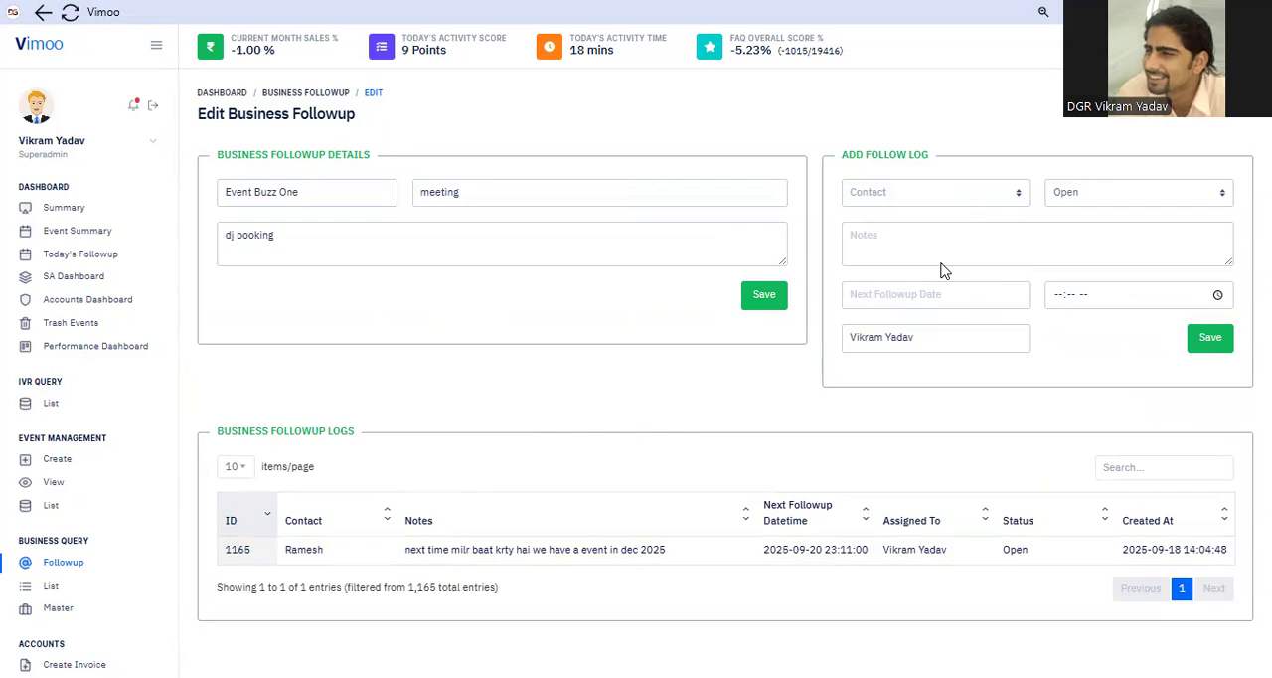
pyautogui.click(935, 192)
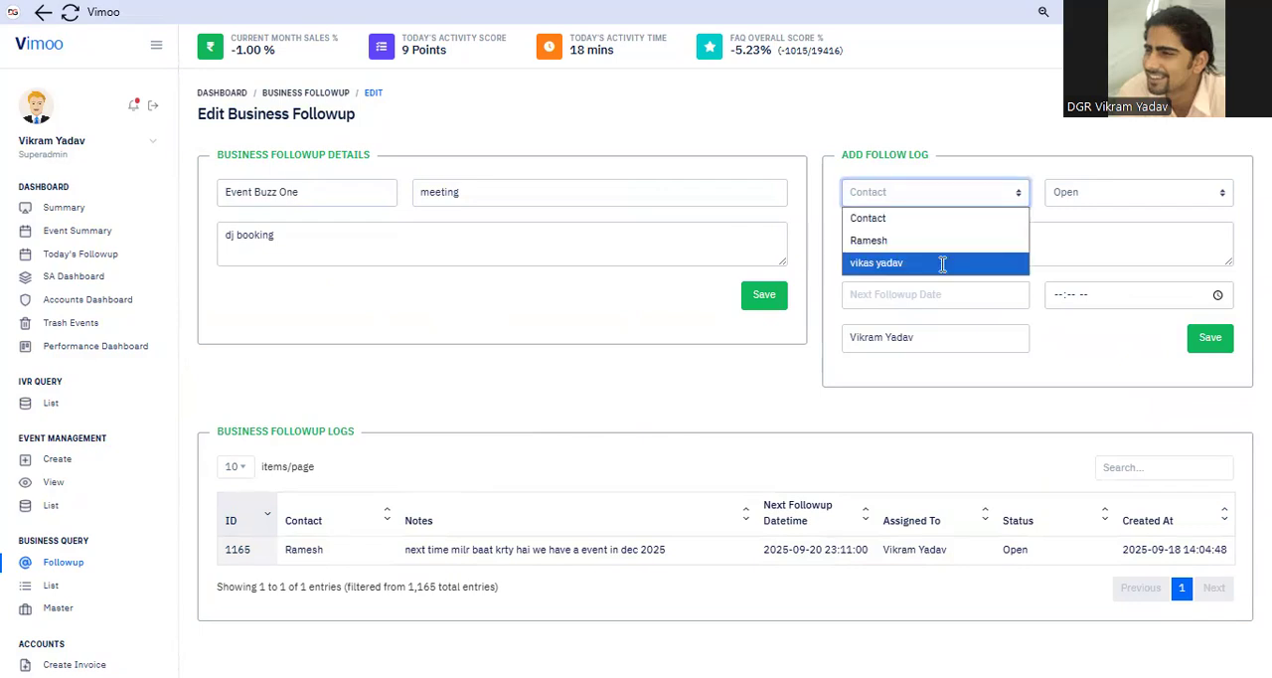
pyautogui.click(888, 263)
# Choose the Event Planner as the new follow log's contact and enter the note "hdfb juf"
pyautogui.click(888, 242)
pyautogui.write('hdfb juf')
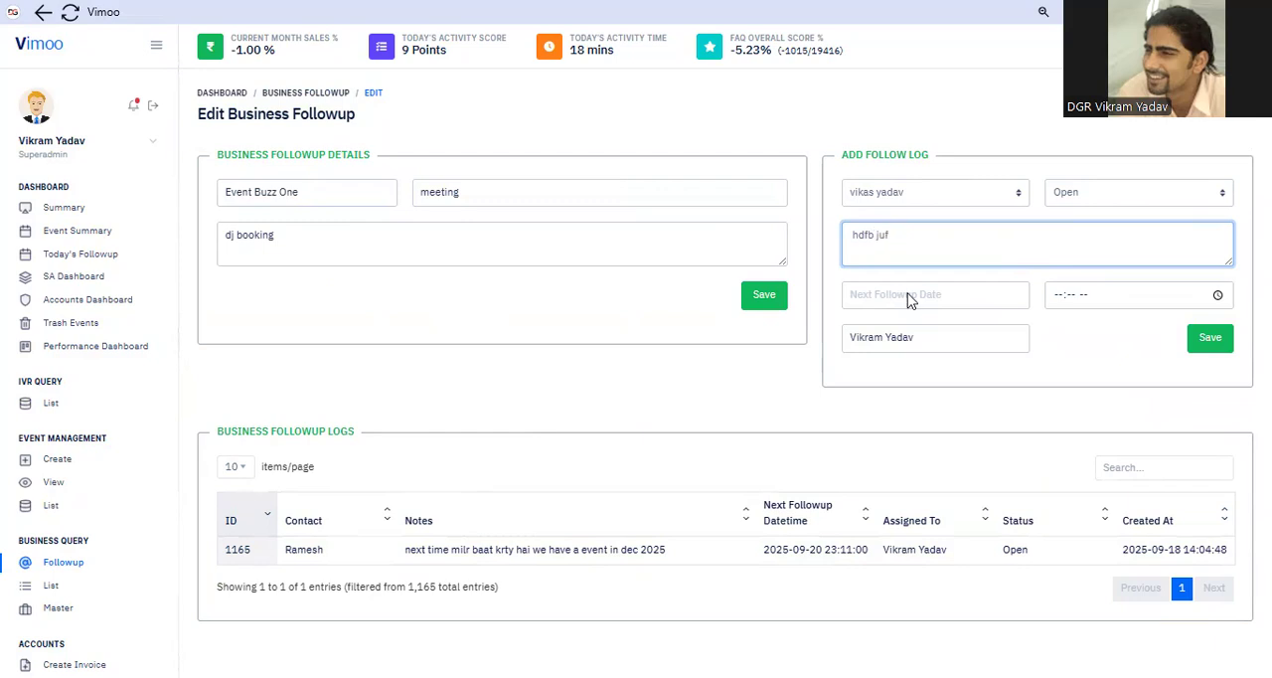
# Set the next followup to 18-09-2025 at 11:10 PM and save the follow log
pyautogui.click(934, 296)
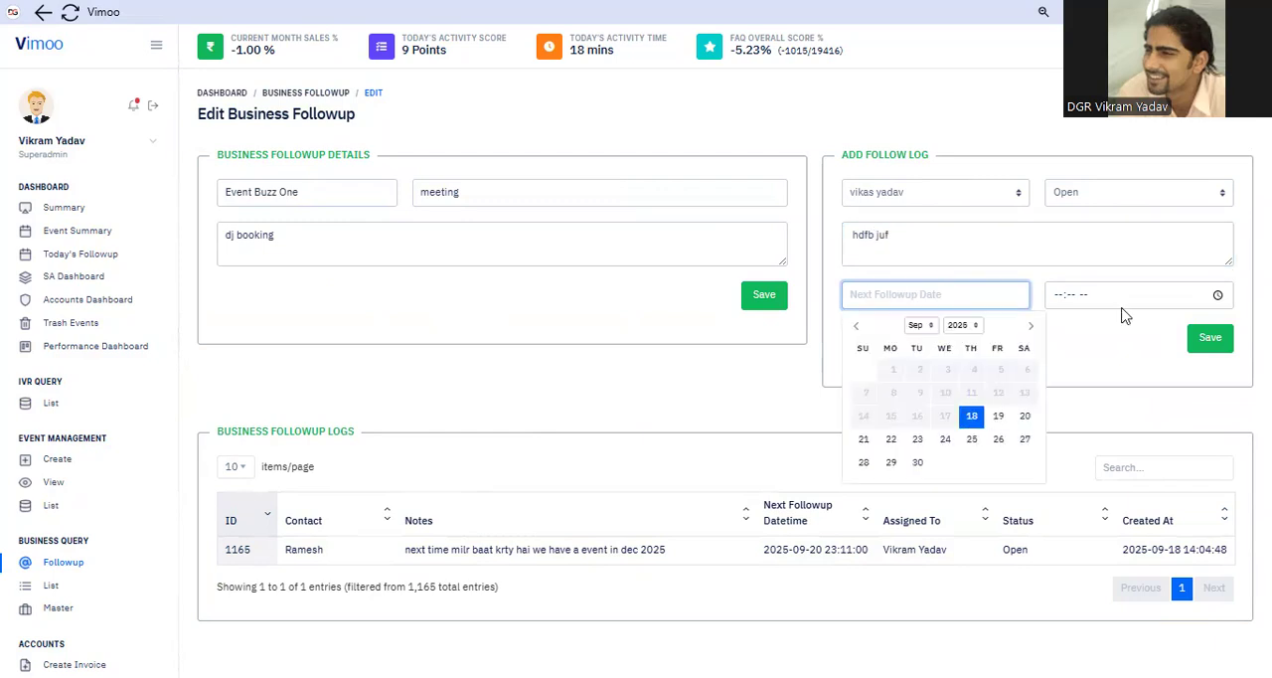
pyautogui.click(1051, 304)
pyautogui.write('1110p')
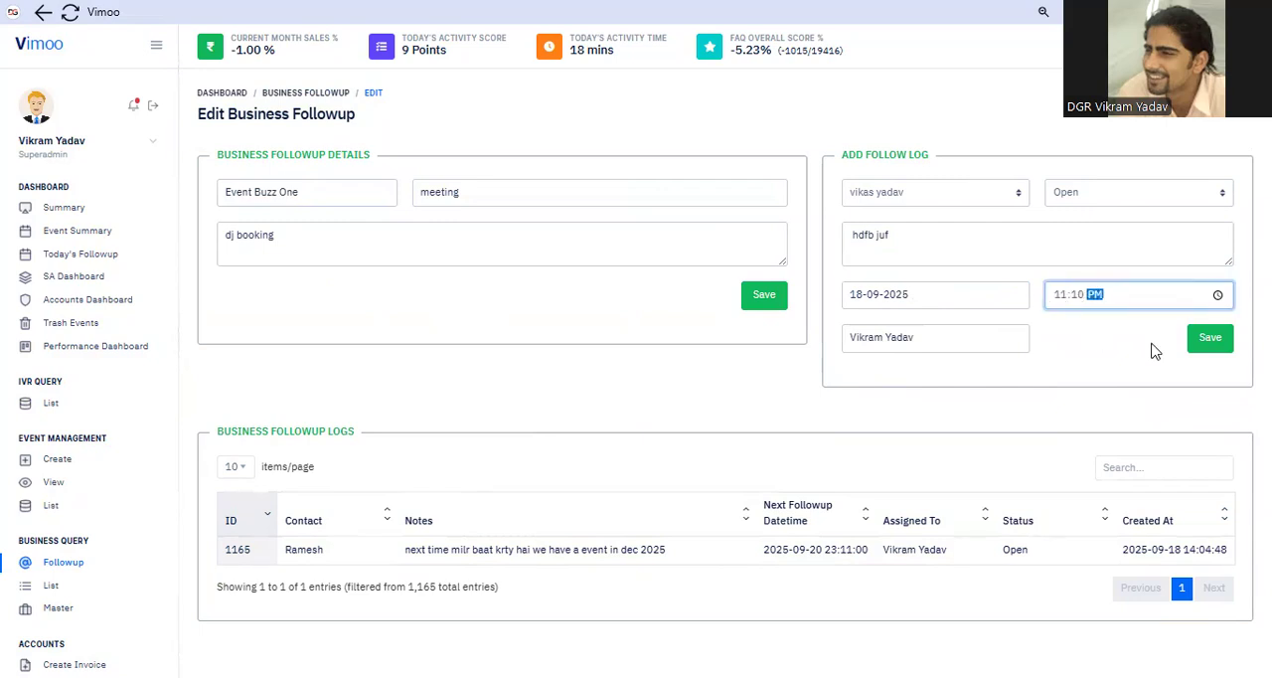
pyautogui.click(1226, 341)
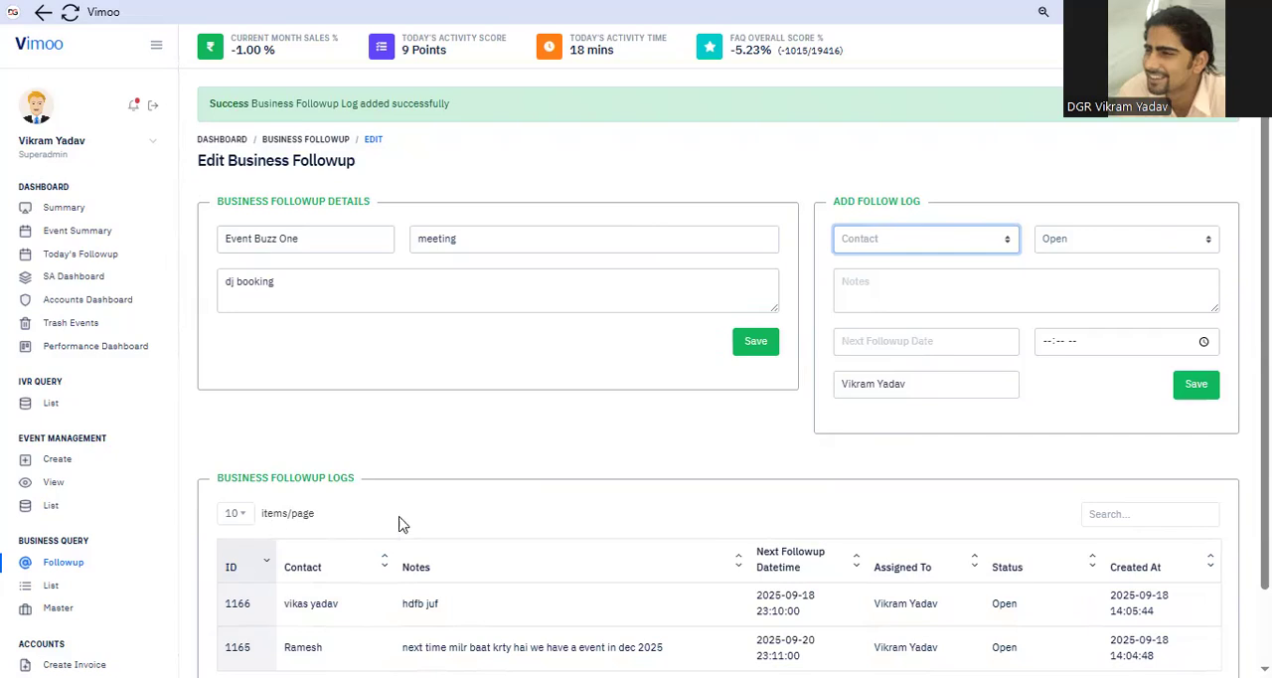
# Check the day's pending followups for both events and businesses
pyautogui.scroll(-2, 422, 527)
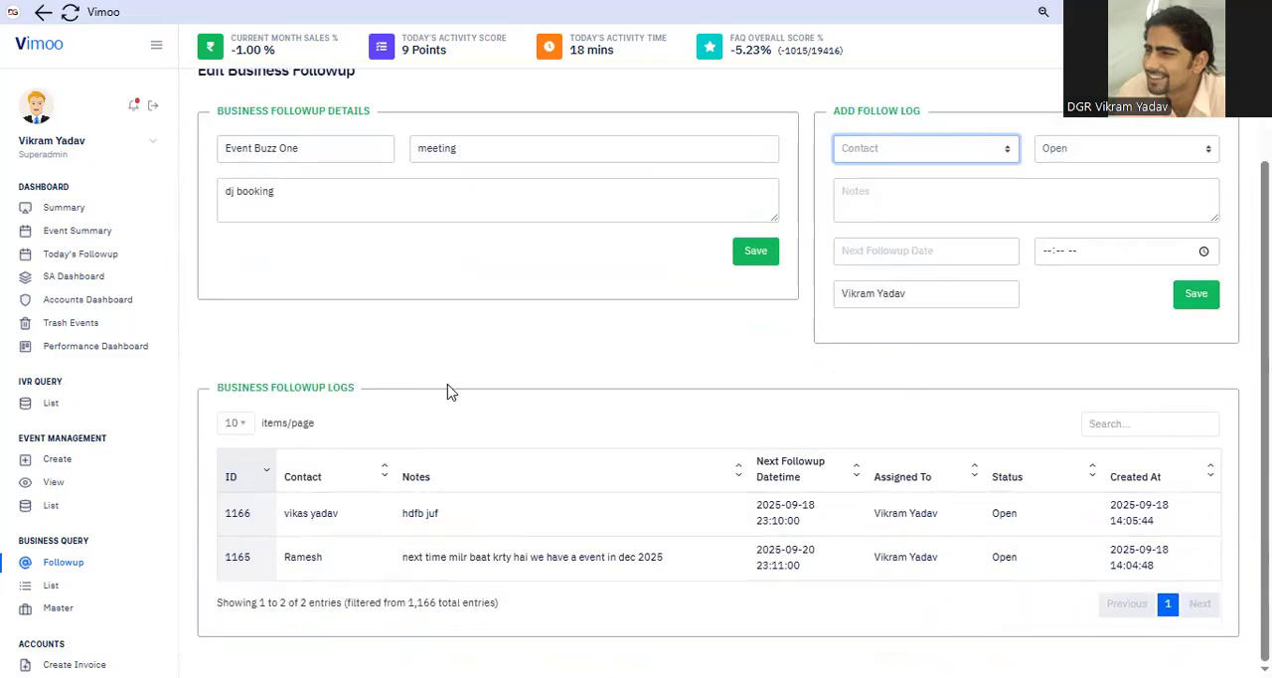
pyautogui.click(82, 255)
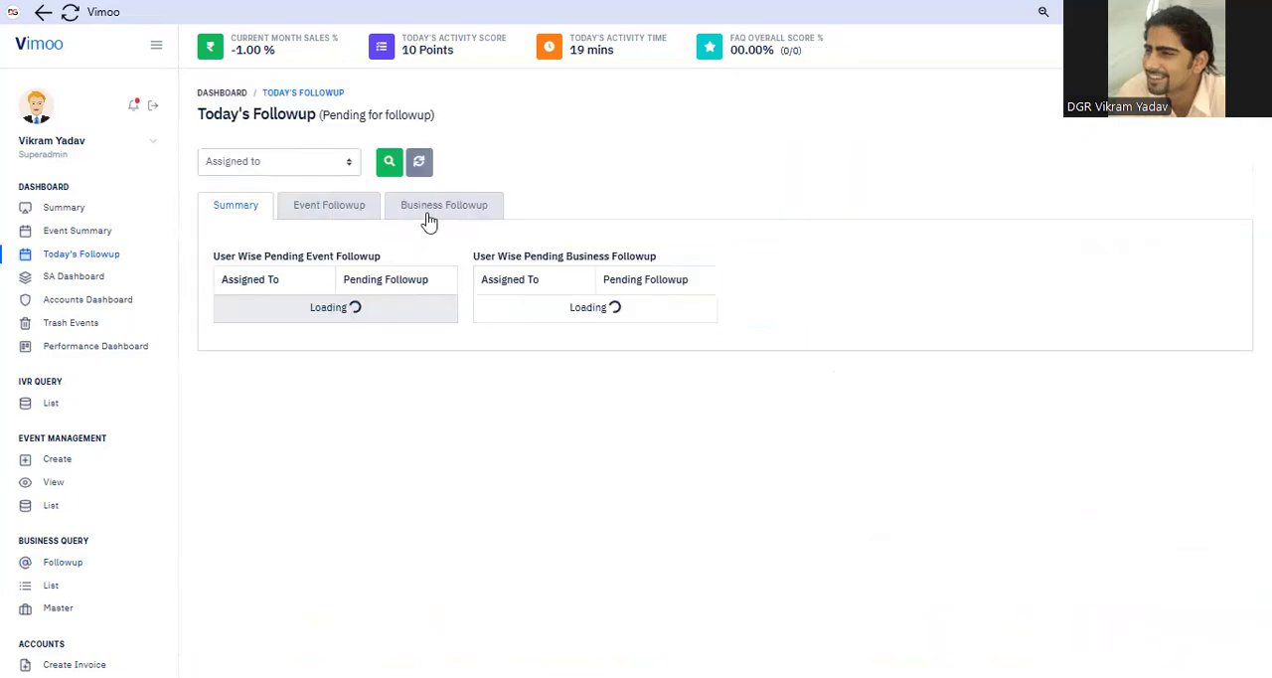
pyautogui.click(333, 209)
pyautogui.click(435, 210)
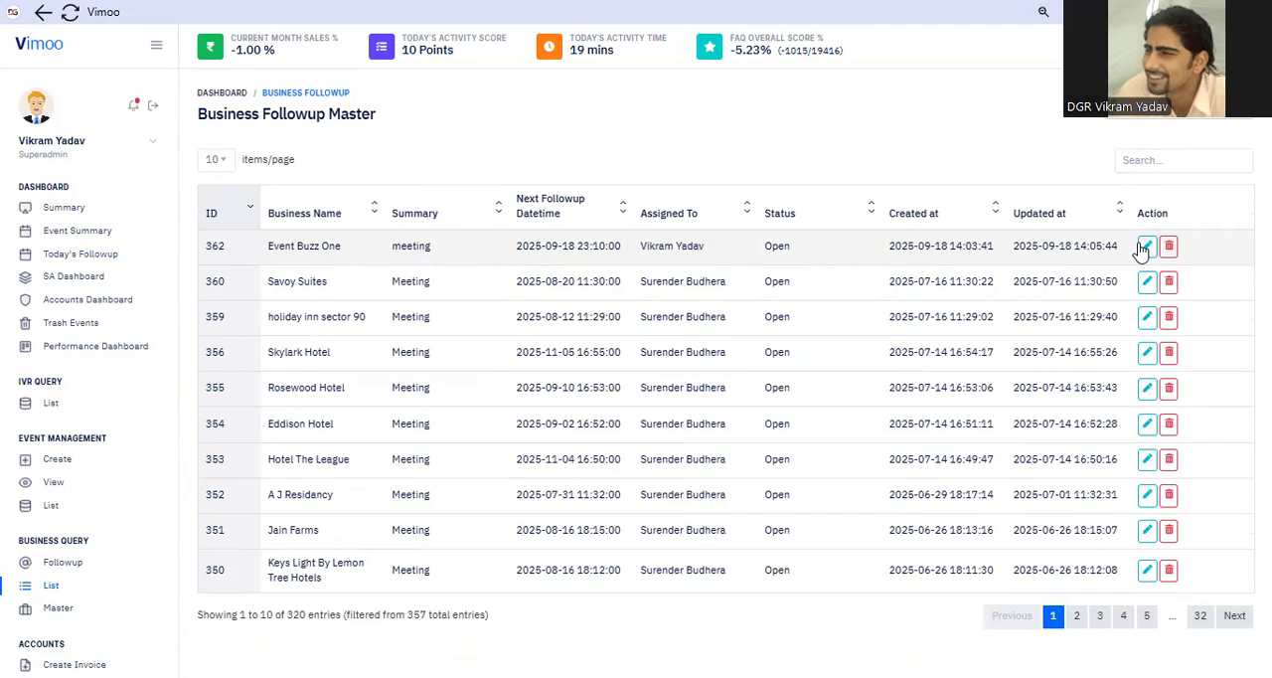
# Open the Event Buzz One followup from the business followup list and review its logged entries
pyautogui.click(1145, 248)
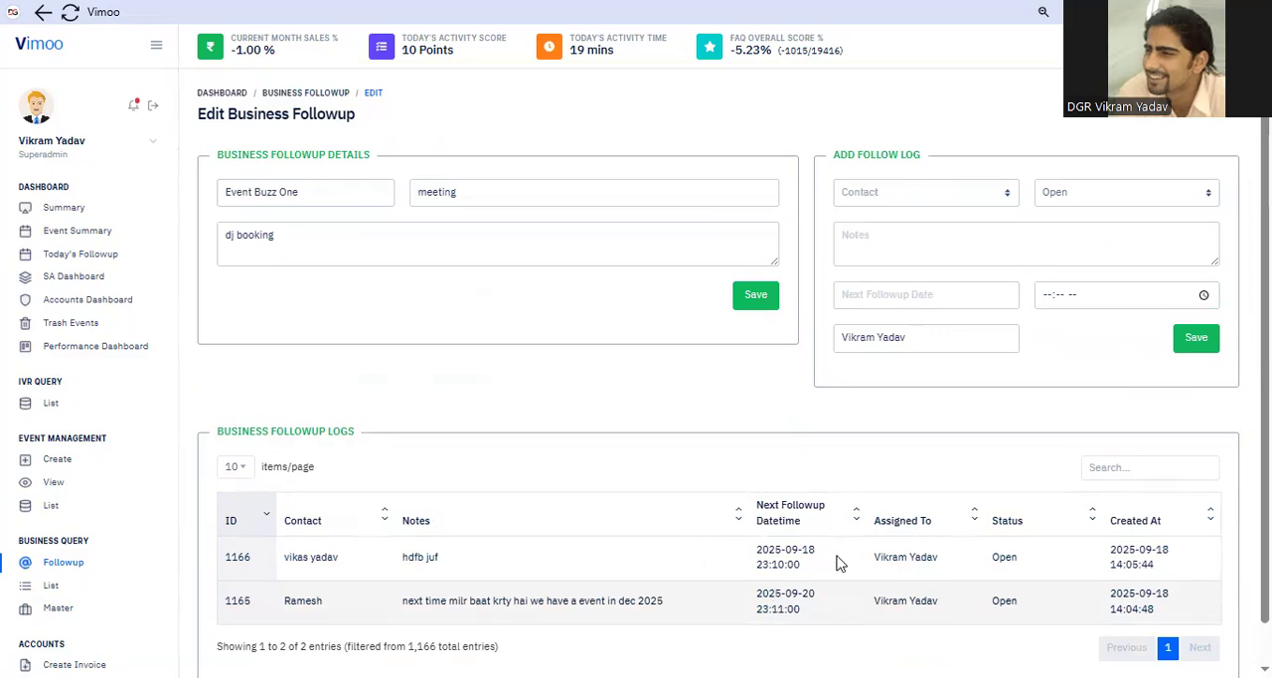
pyautogui.doubleClick(752, 601)
pyautogui.click(653, 465)
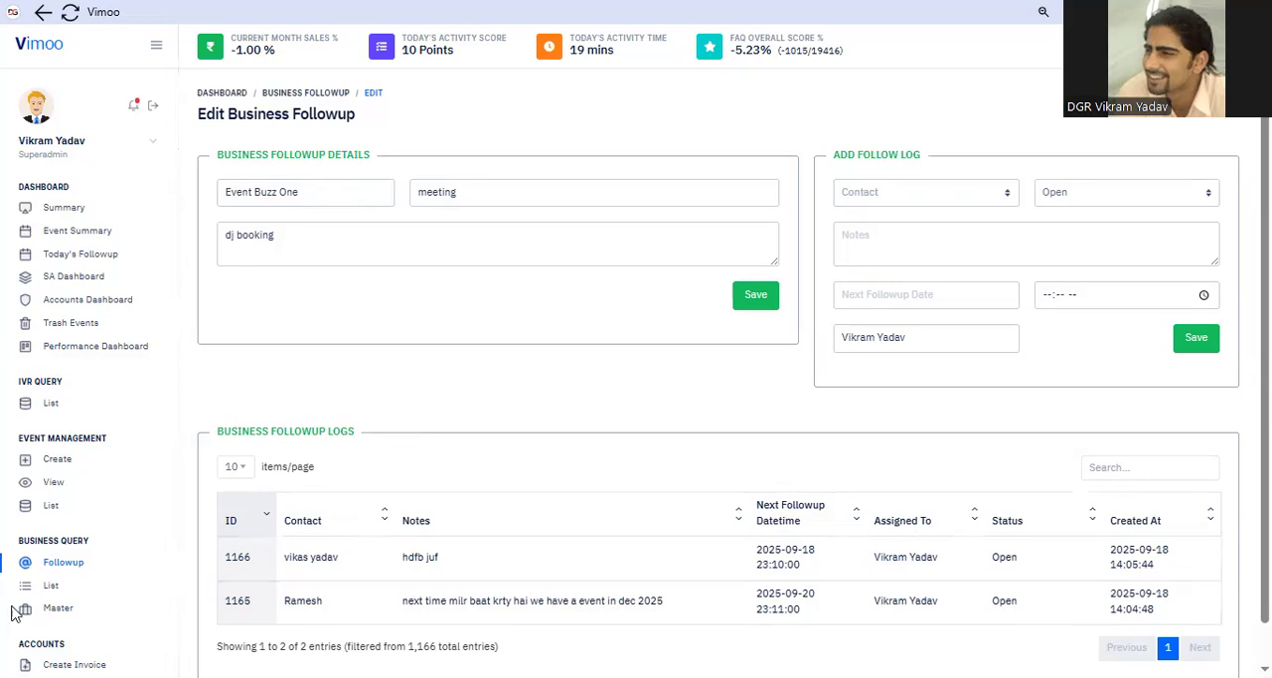
pyautogui.scroll(-1, 14, 613)
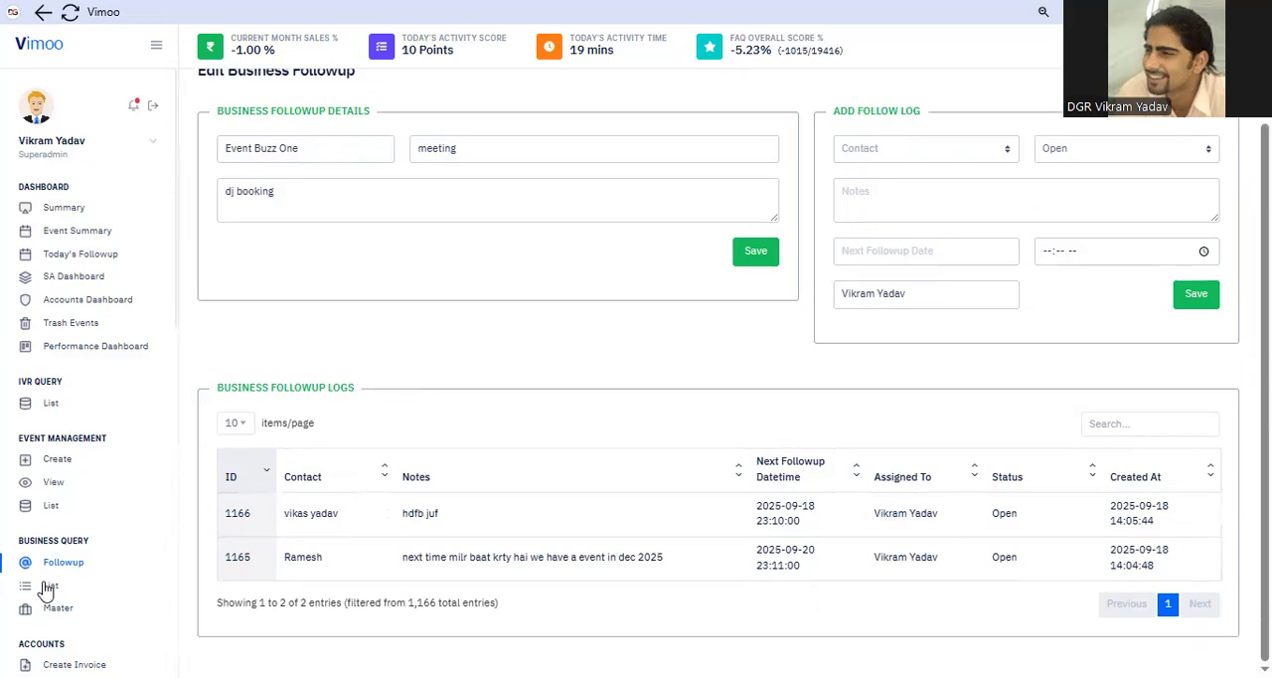
# Reopen the Event Buzz One followup from the business followup list and select the Founder as a new log's contact
pyautogui.click(48, 586)
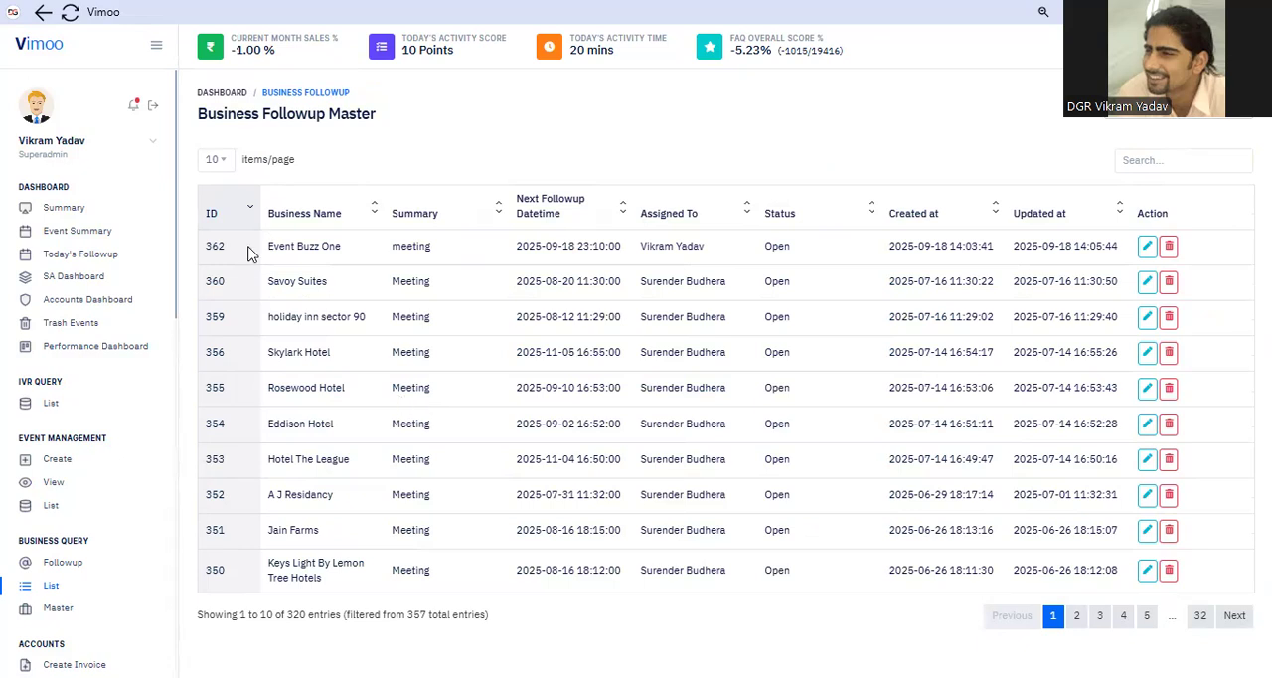
pyautogui.click(1146, 246)
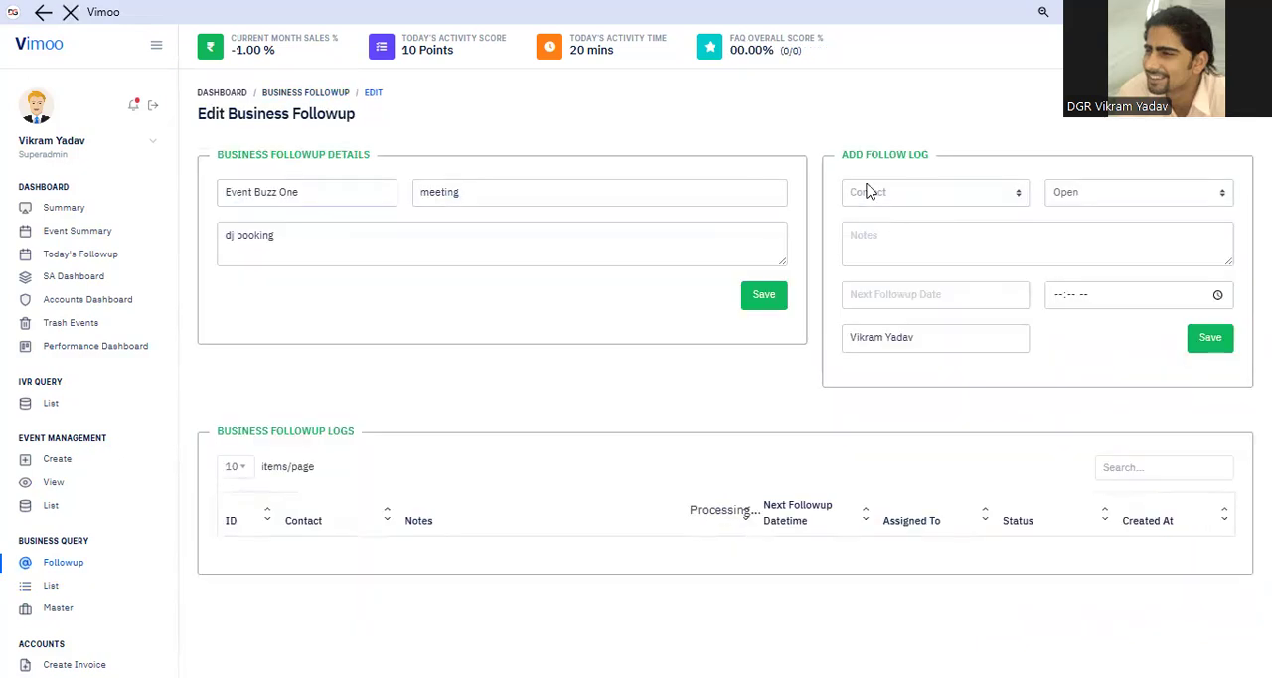
pyautogui.click(893, 194)
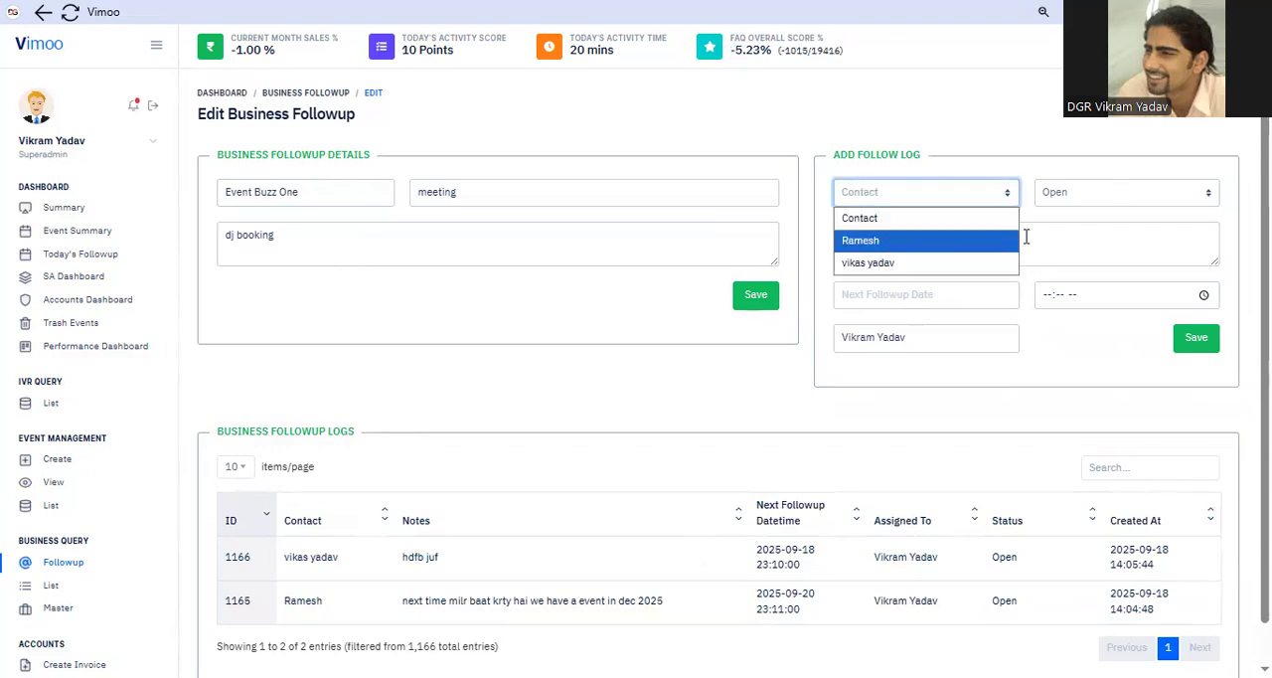
pyautogui.click(950, 239)
pyautogui.click(951, 234)
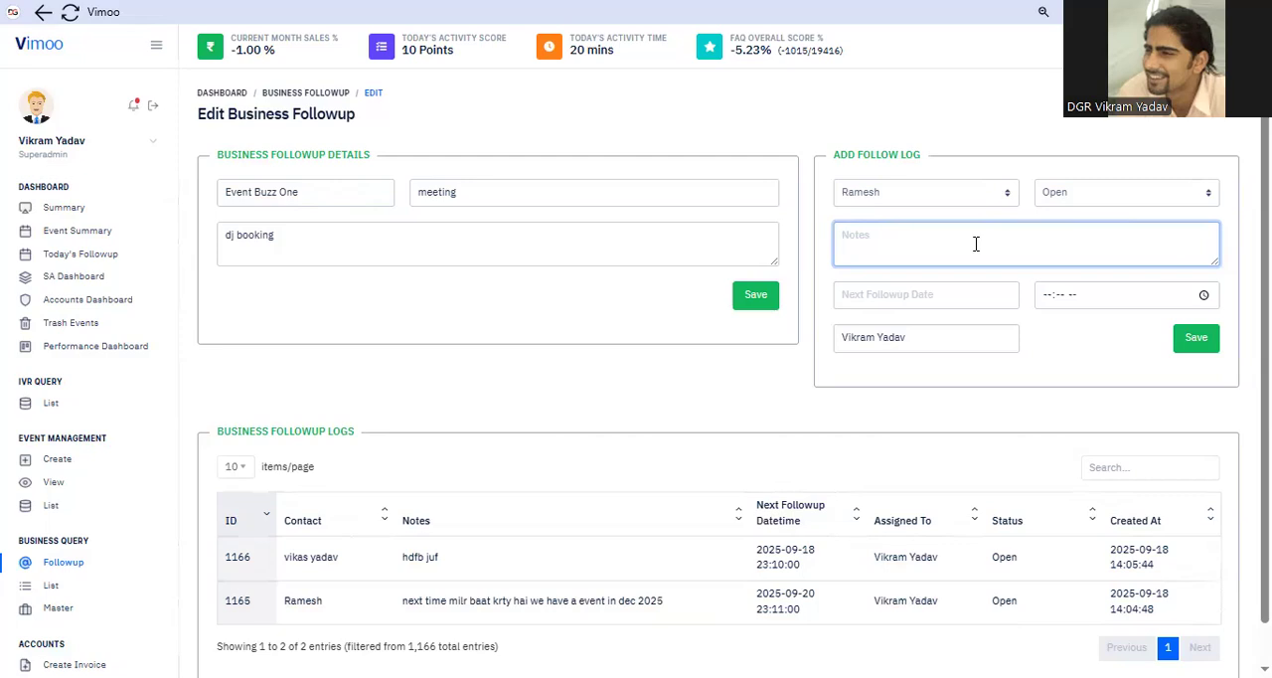
# Open the Event Buzz One followup again, choose the Event Planner as a new log's contact, and return to the business followup list
pyautogui.click(52, 586)
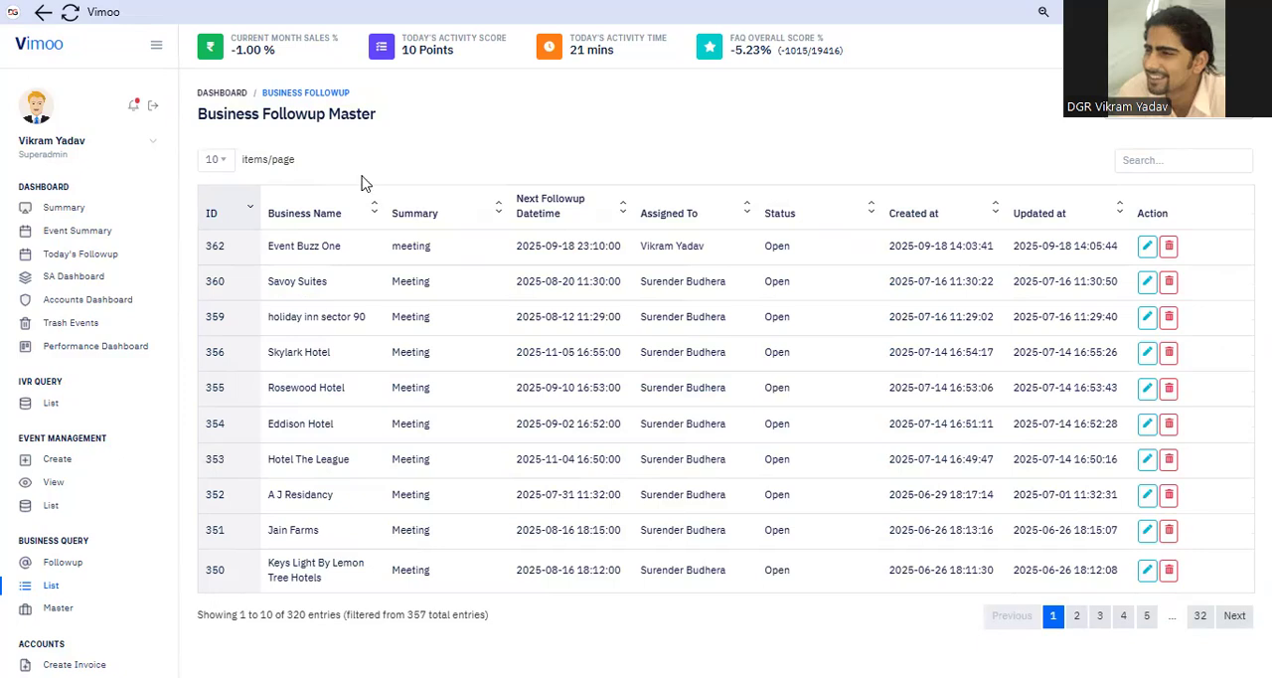
pyautogui.click(1147, 247)
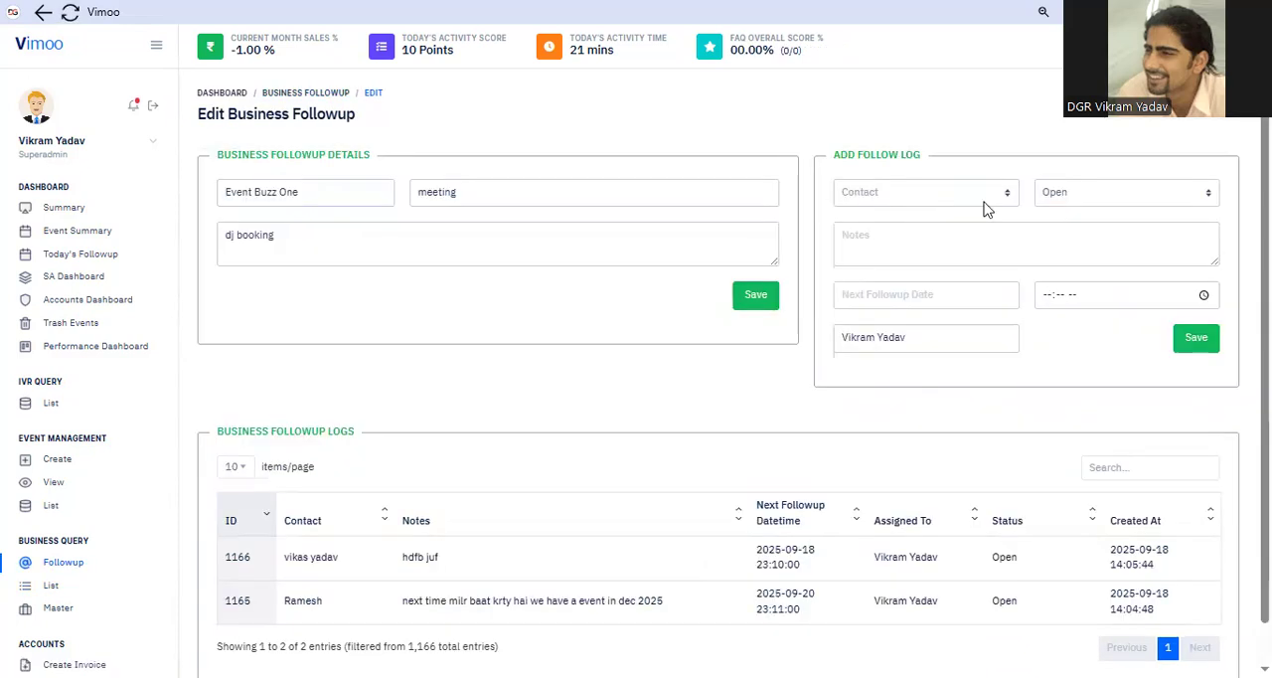
pyautogui.scroll(-1, 795, 426)
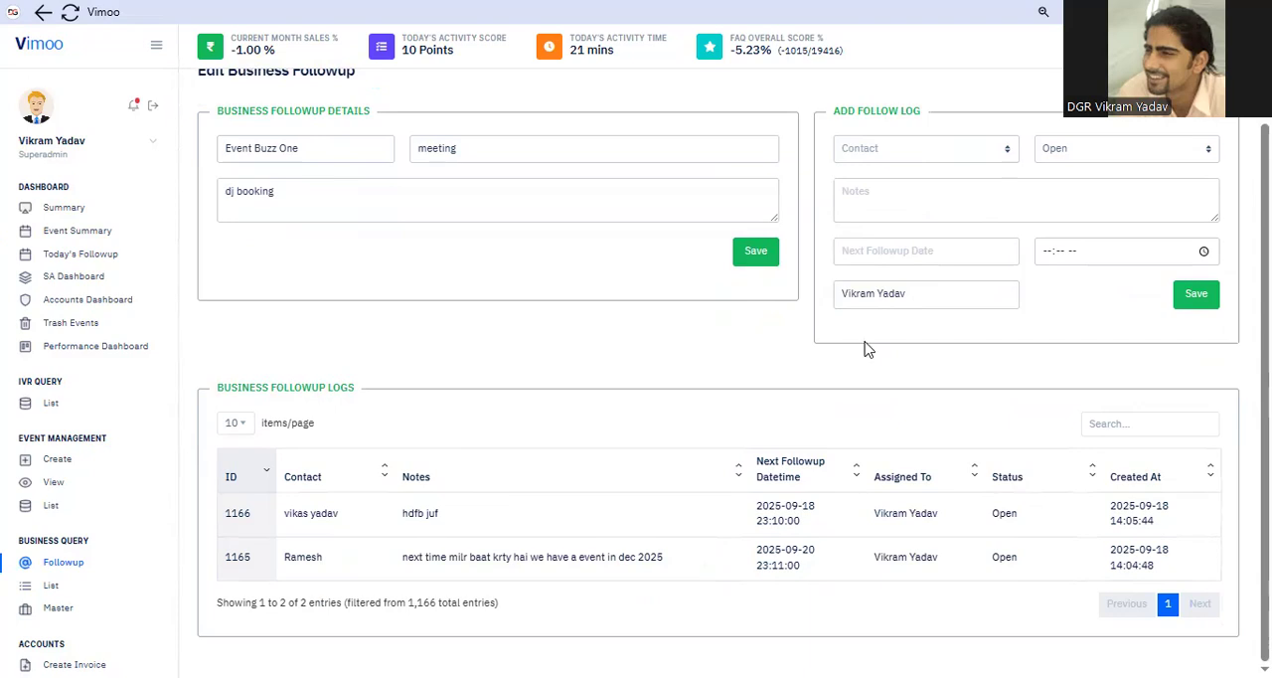
pyautogui.scroll(1, 477, 392)
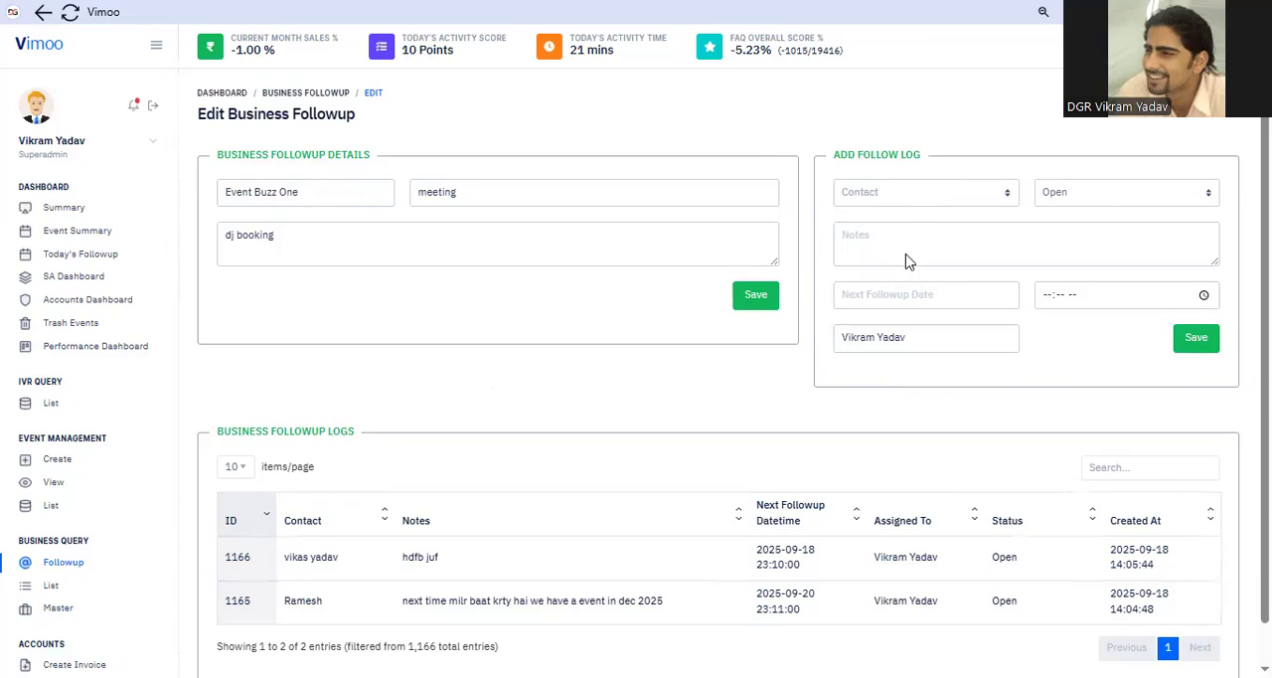
pyautogui.click(1051, 279)
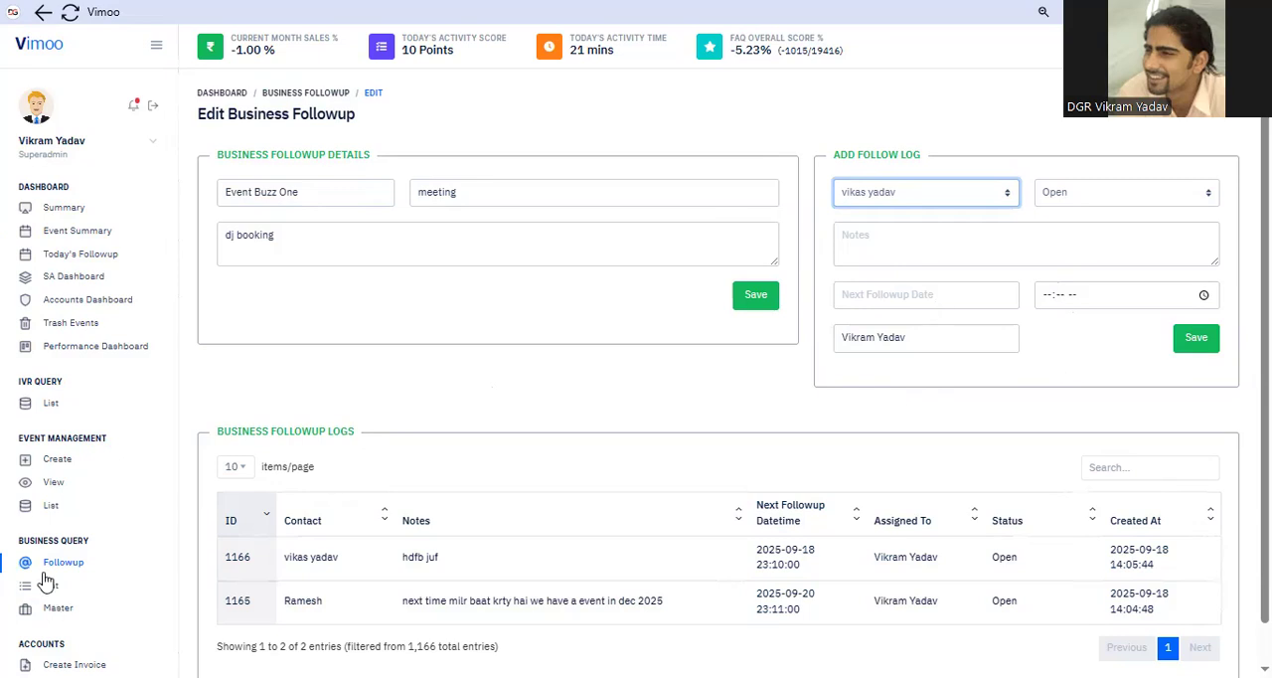
pyautogui.click(773, 304)
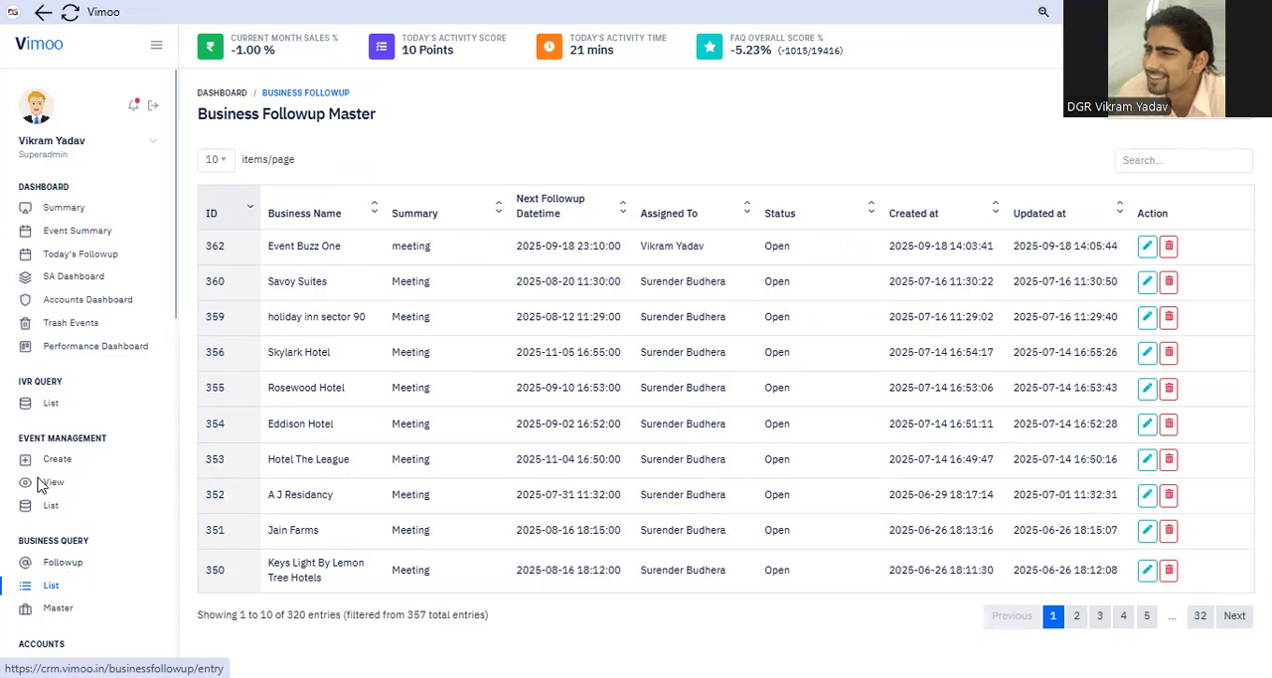
# Open the Savoy Suites followup and select its second listed contact person for a new follow log
pyautogui.click(1146, 282)
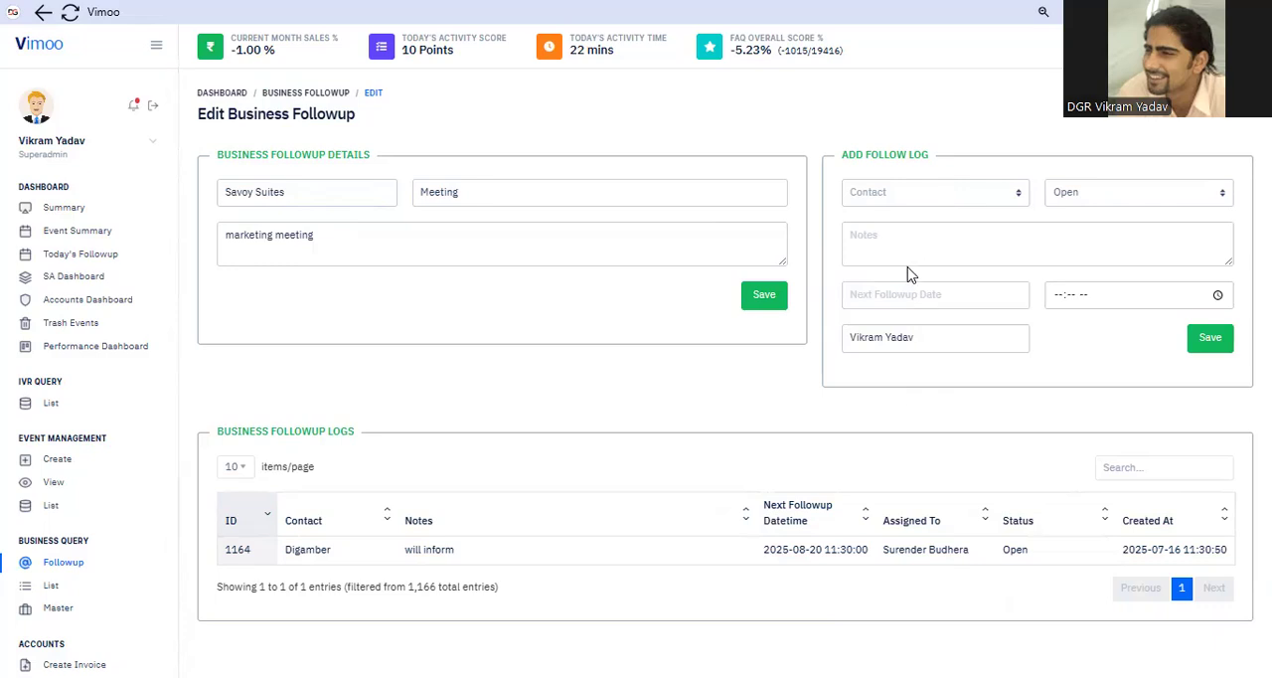
pyautogui.click(956, 193)
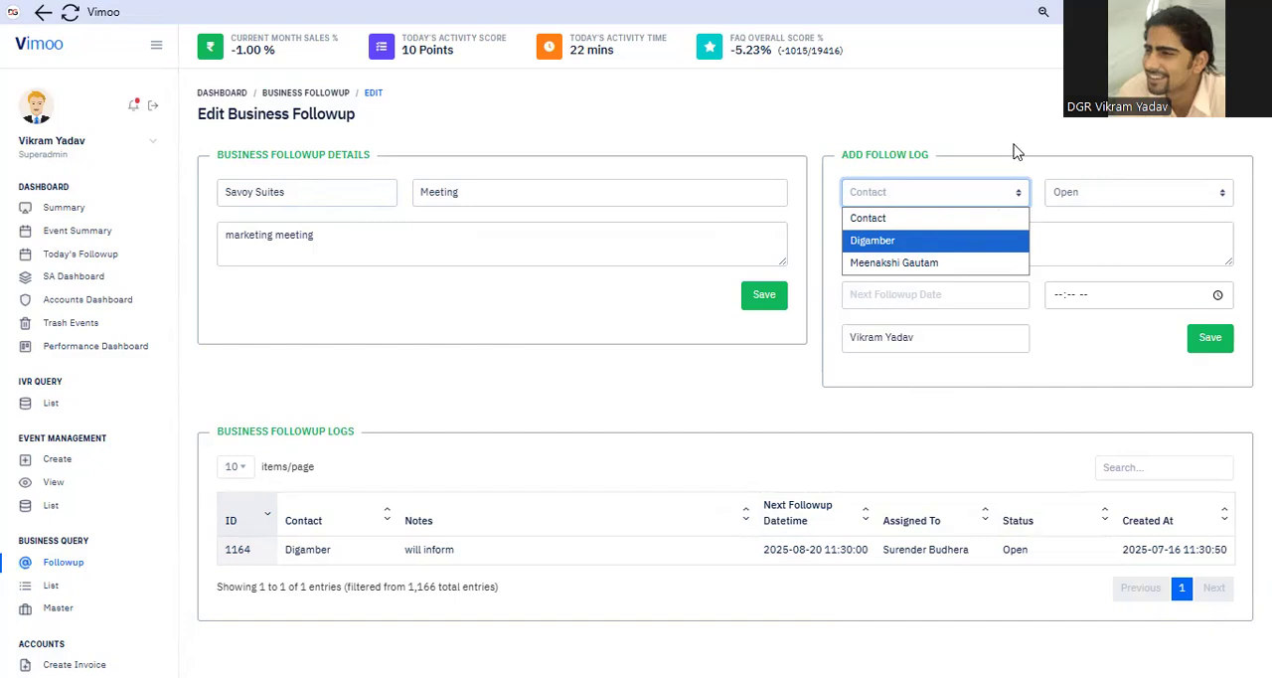
pyautogui.press('Tab')
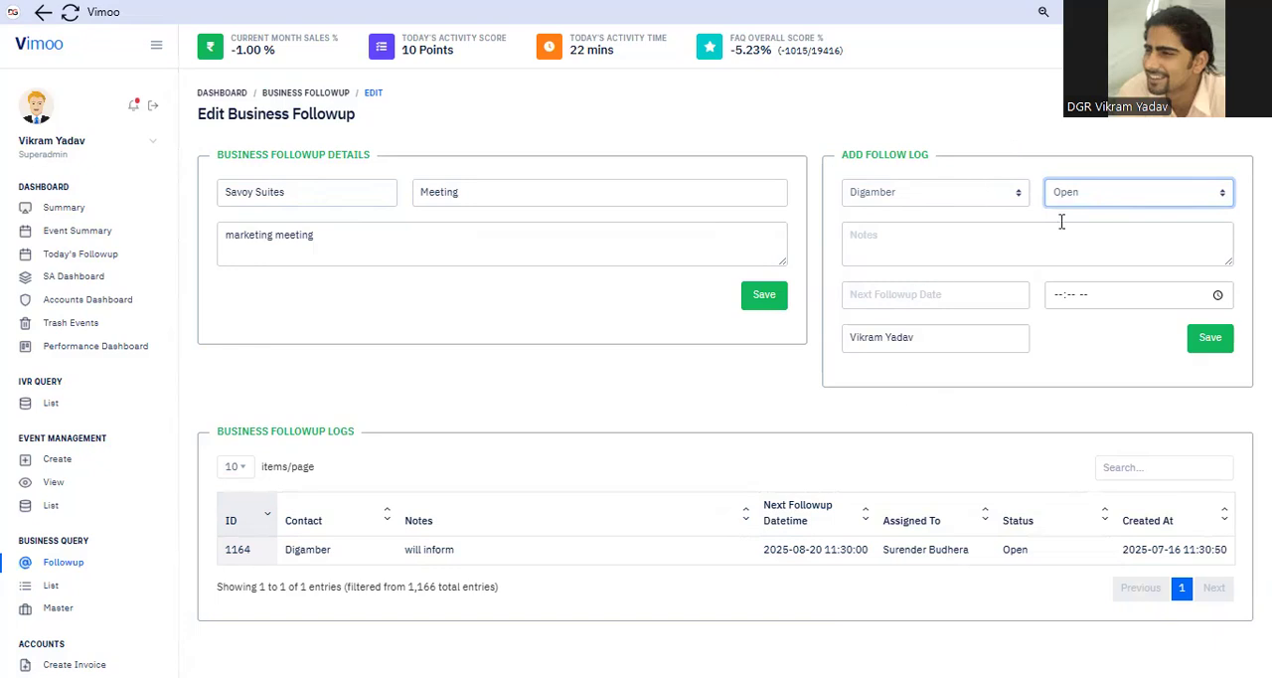
pyautogui.hotkey('shift', 'Tab')
pyautogui.press('Down')
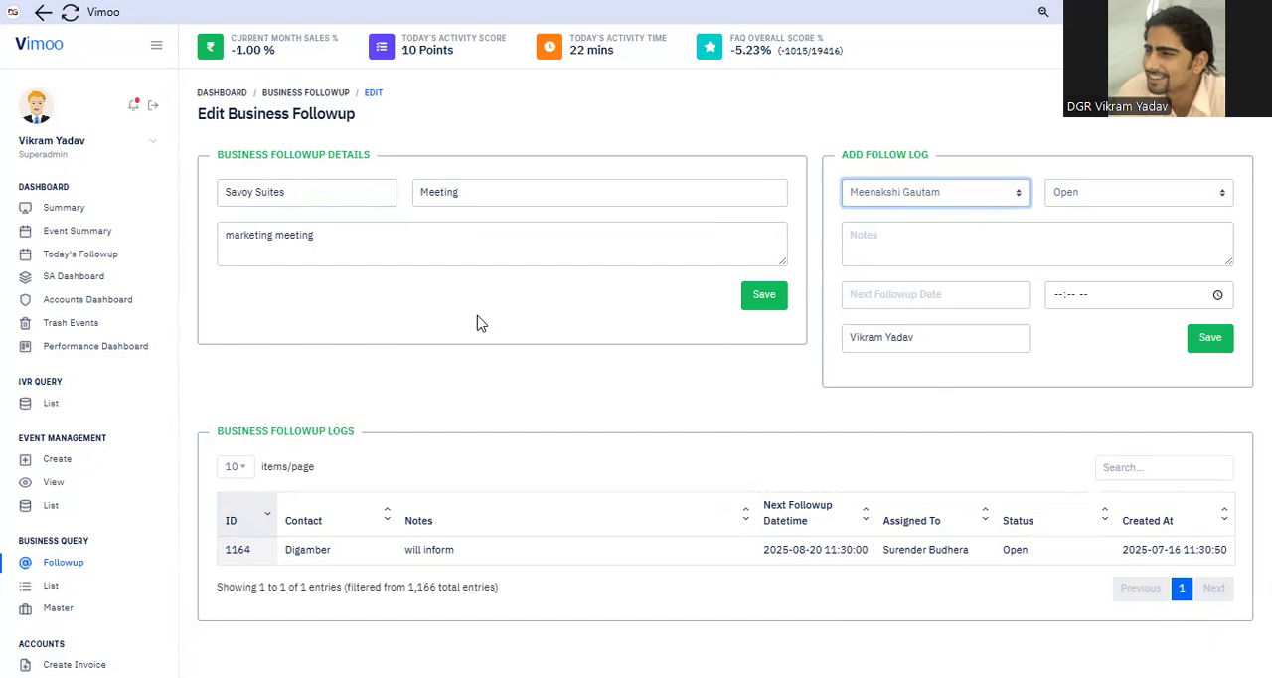
pyautogui.click(535, 395)
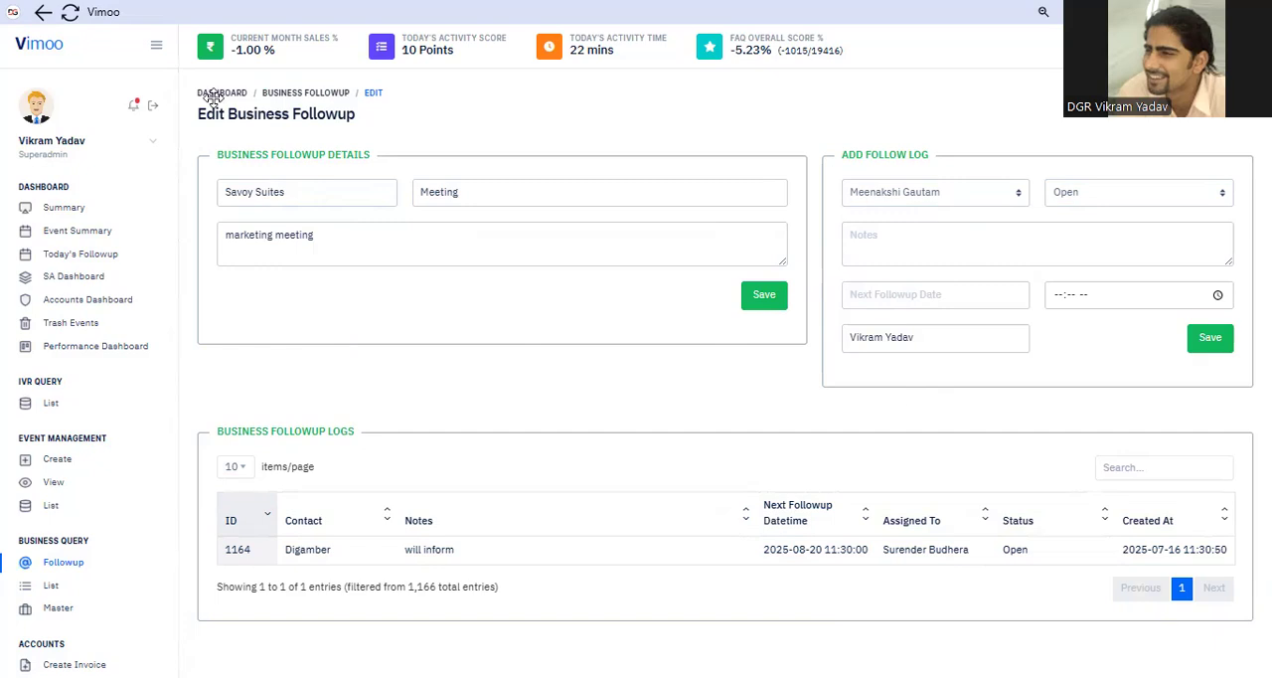
pyautogui.click(1, 417)
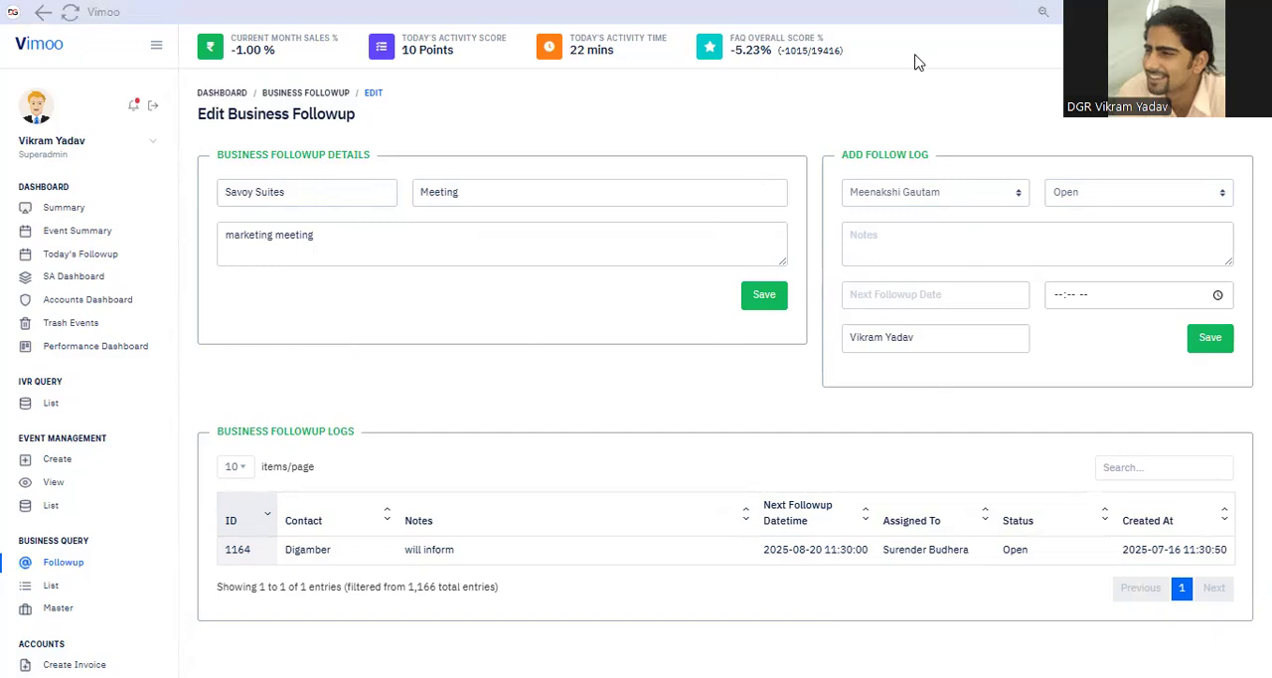